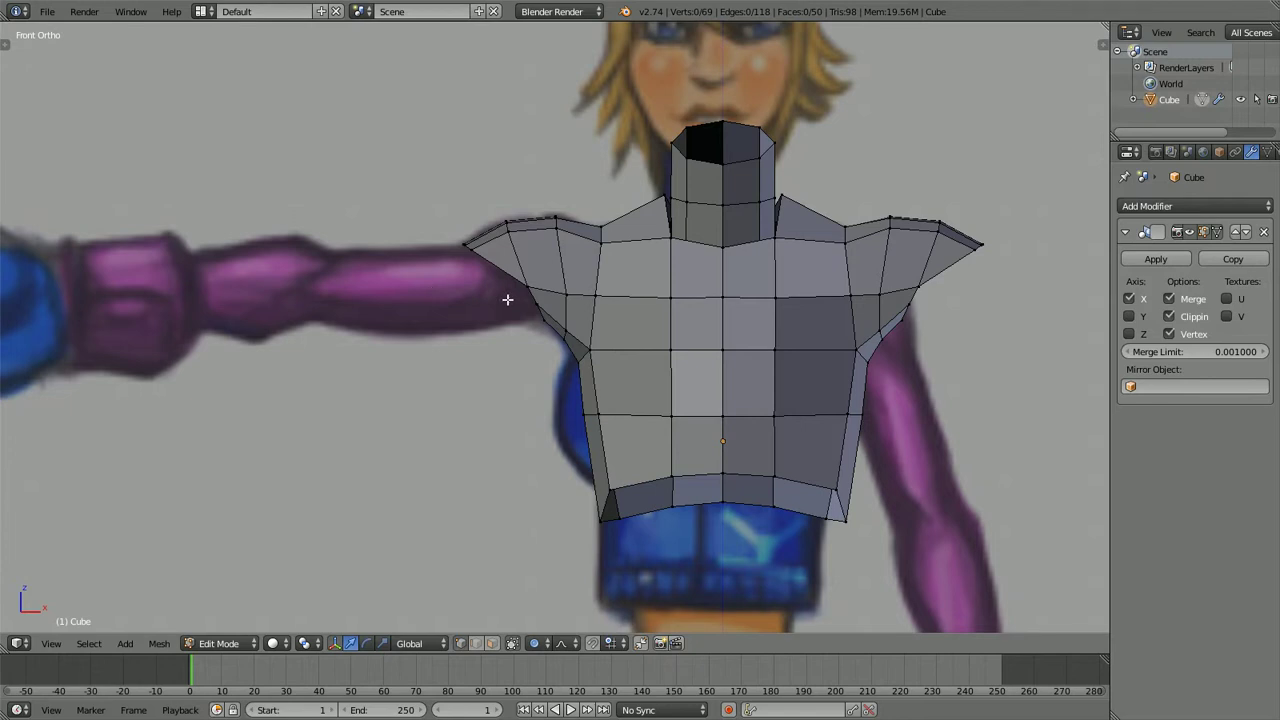
Compare the torso mesh with the front and side reference drawings, in both solid and wireframe shading
scroll(507, 299, up, 1)
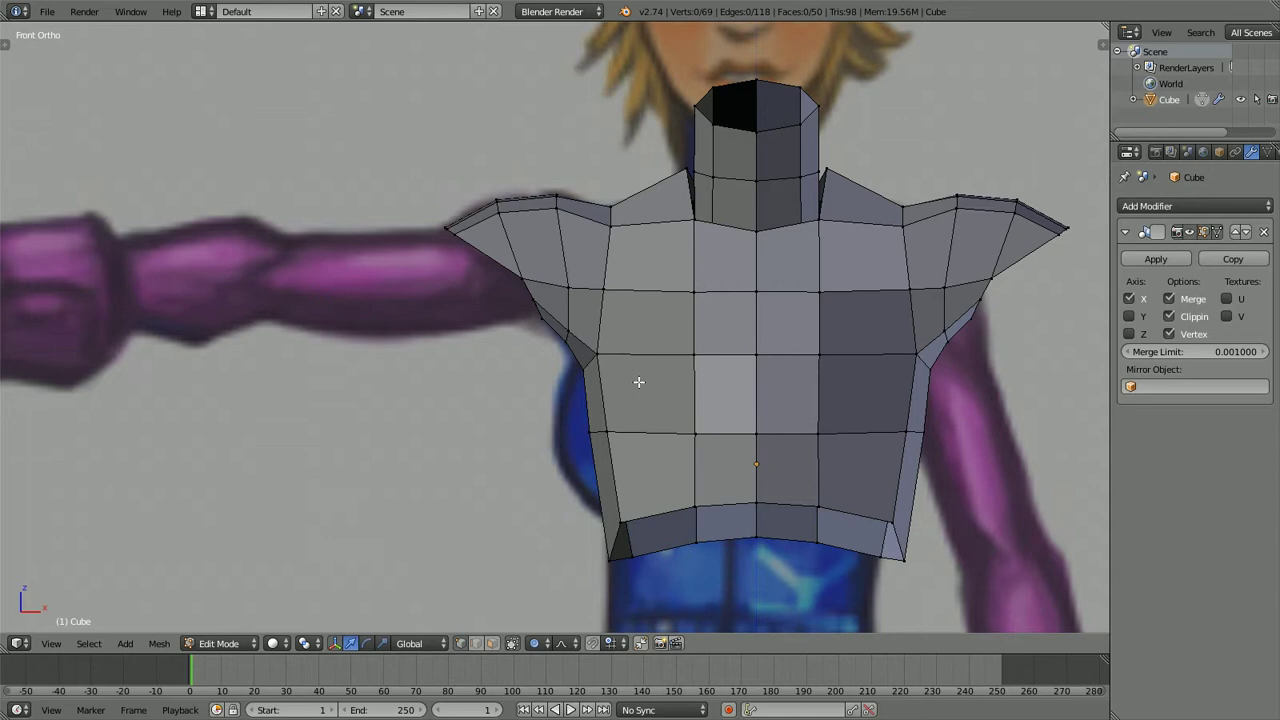
shift+middle_drag(635, 387, 581, 362)
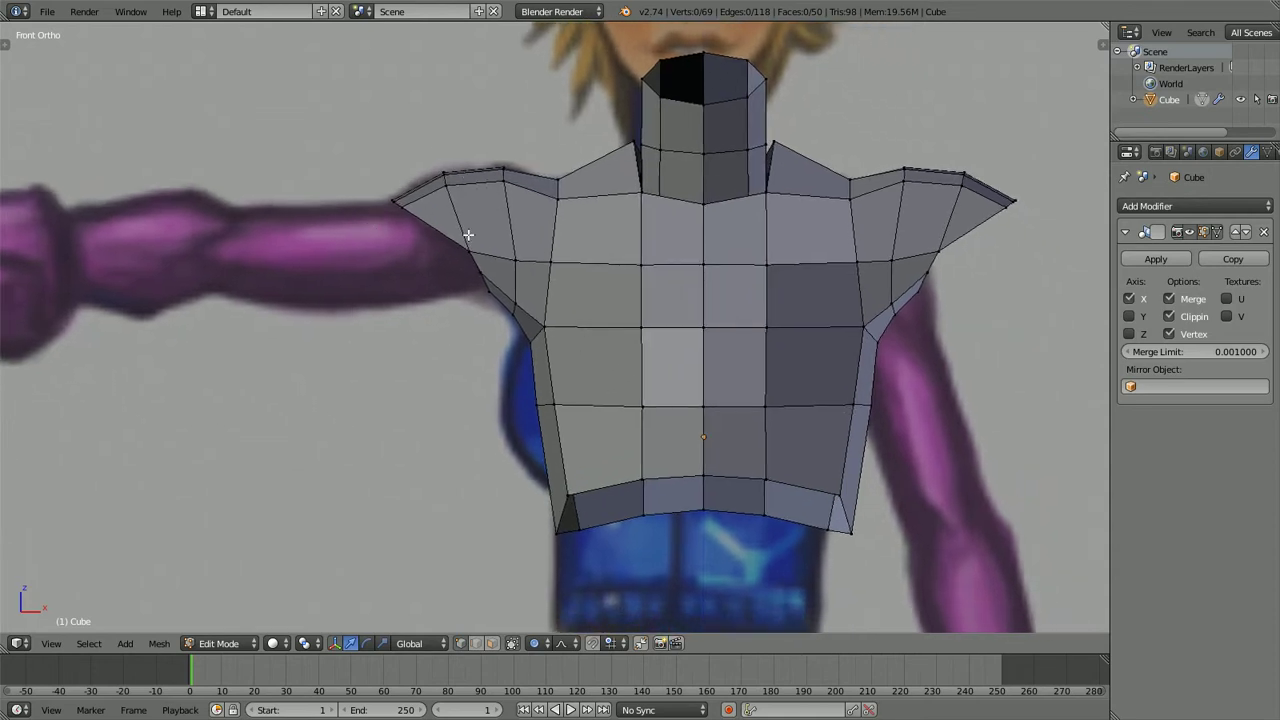
key(z)
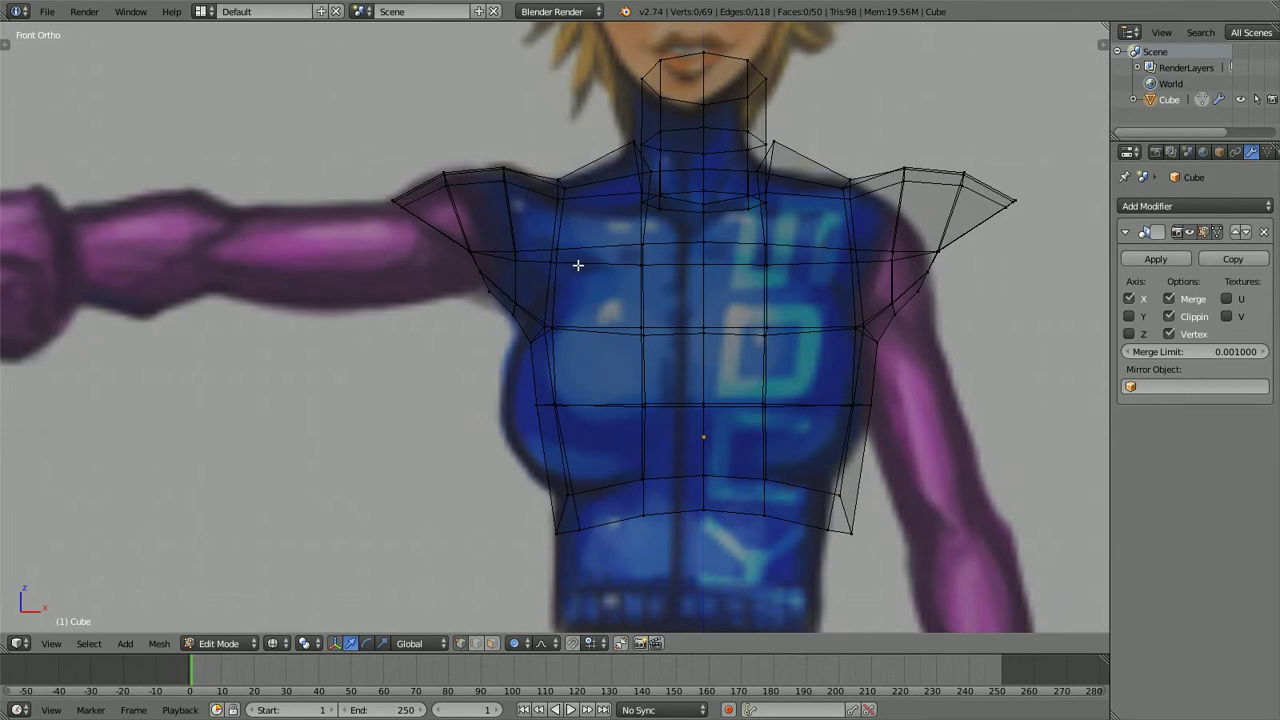
key(z)
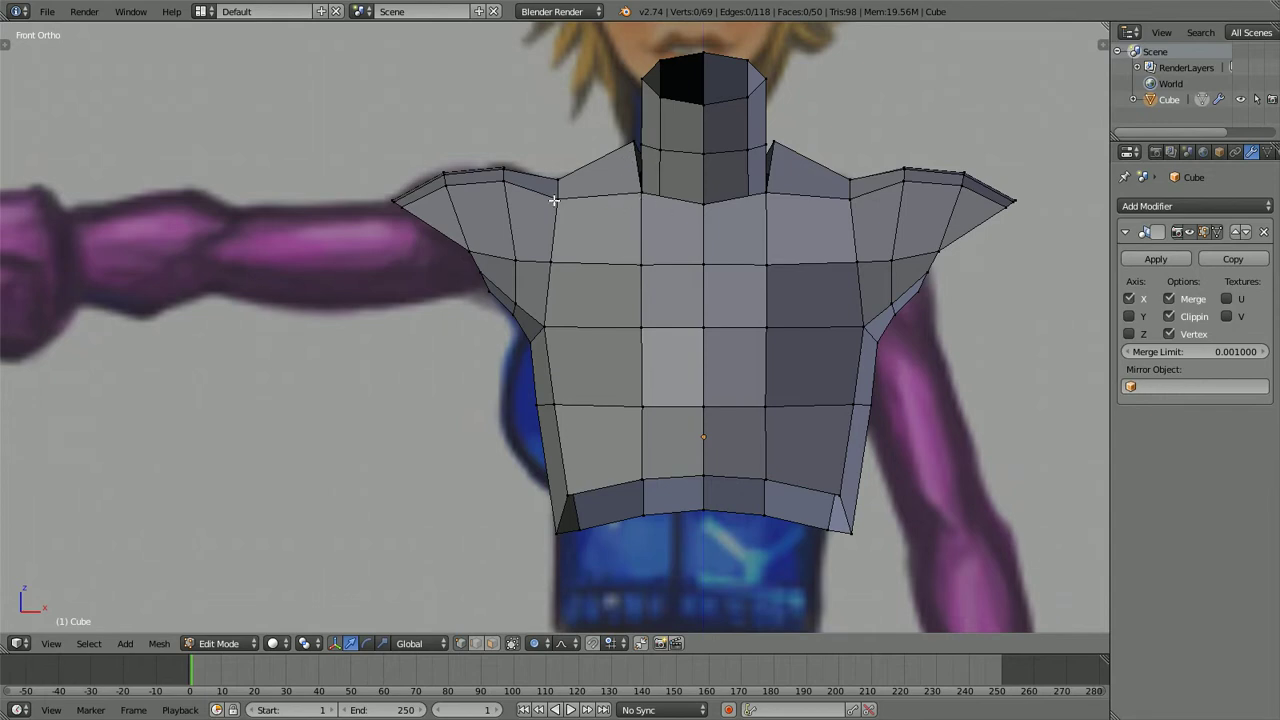
middle_drag(554, 201, 643, 243)
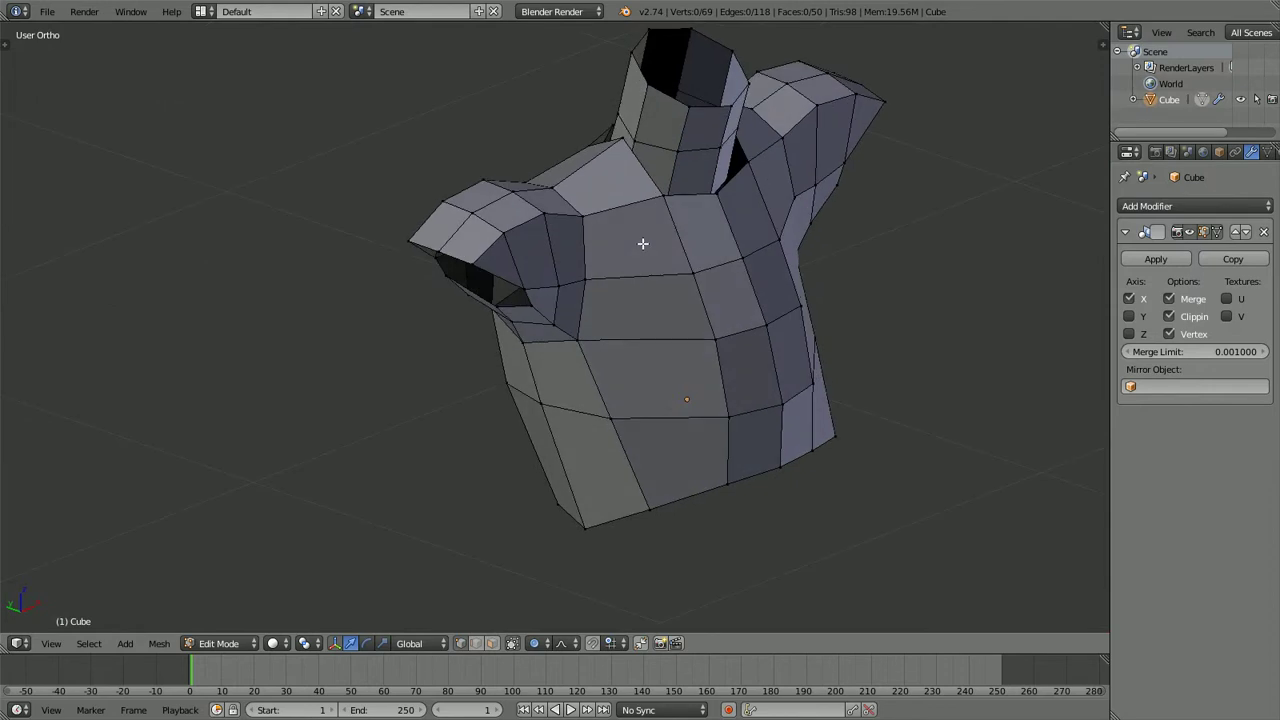
key(KP_1)
key(ctrl+KP_1)
key(KP_3)
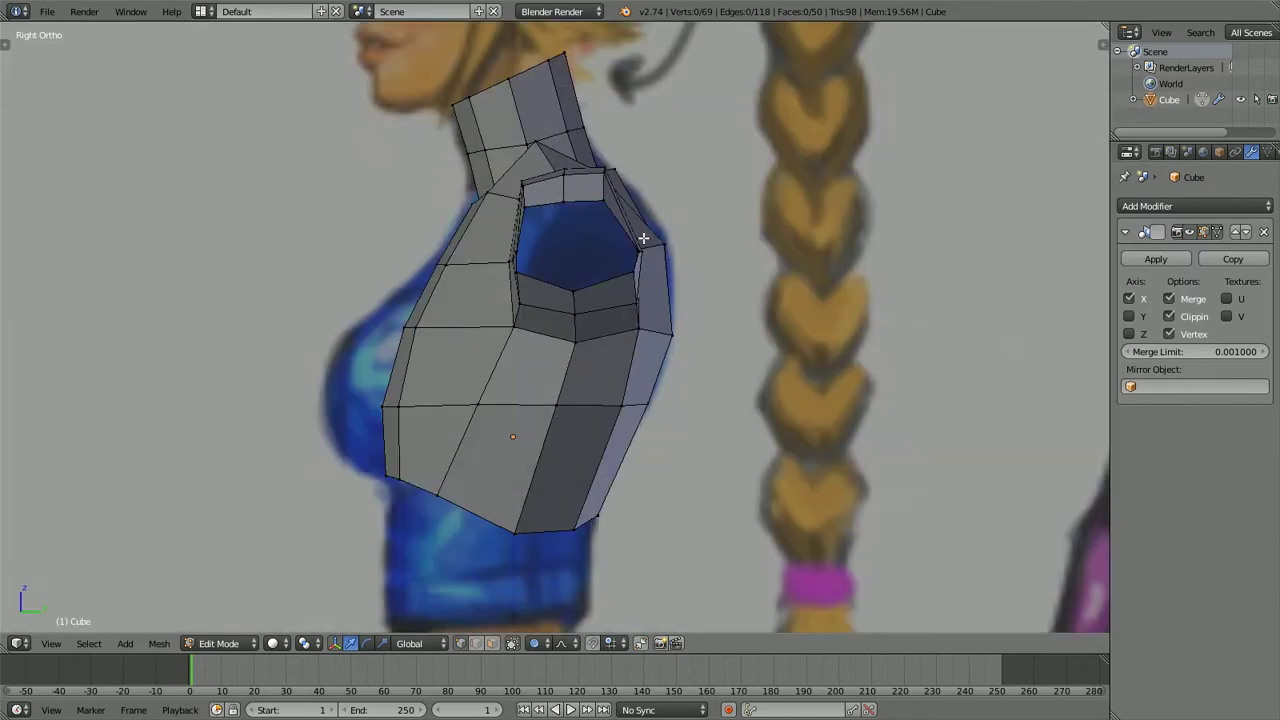
Nudge the side vertex of the lower neck loop slightly in the side view, and deselect it
key(z)
right_click(527, 142)
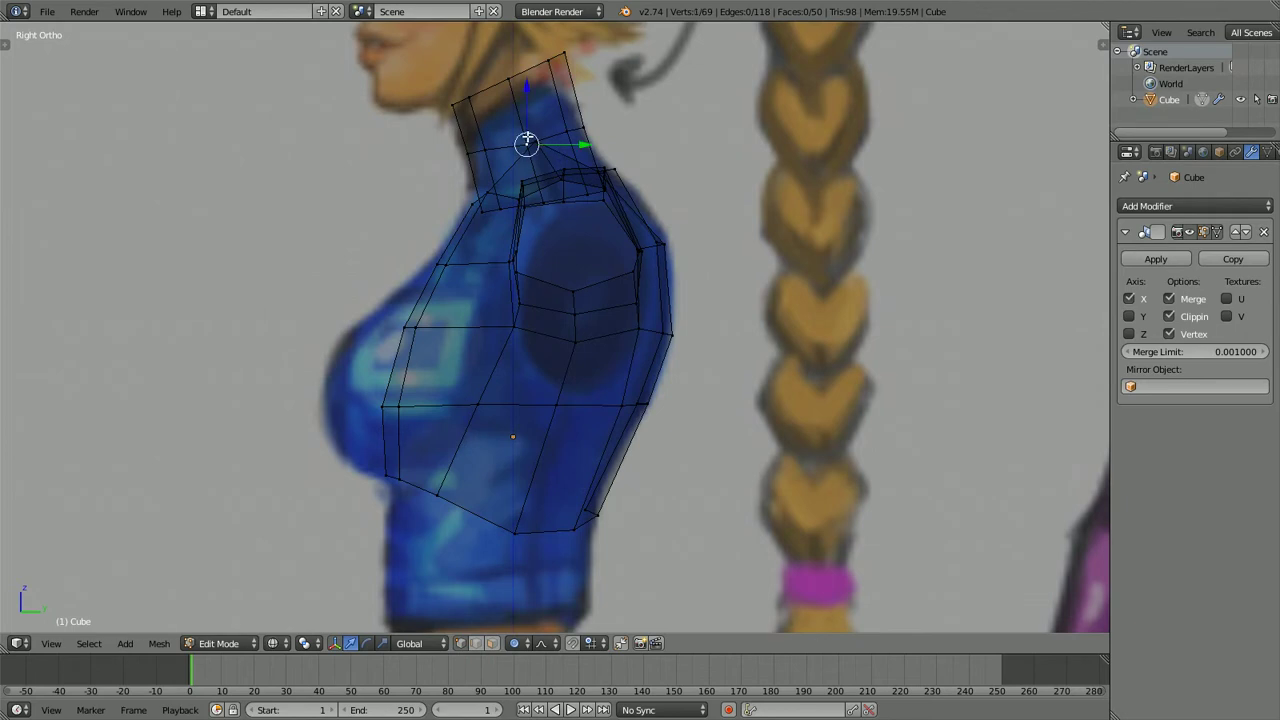
key(g)
click(530, 136)
key(KP_1)
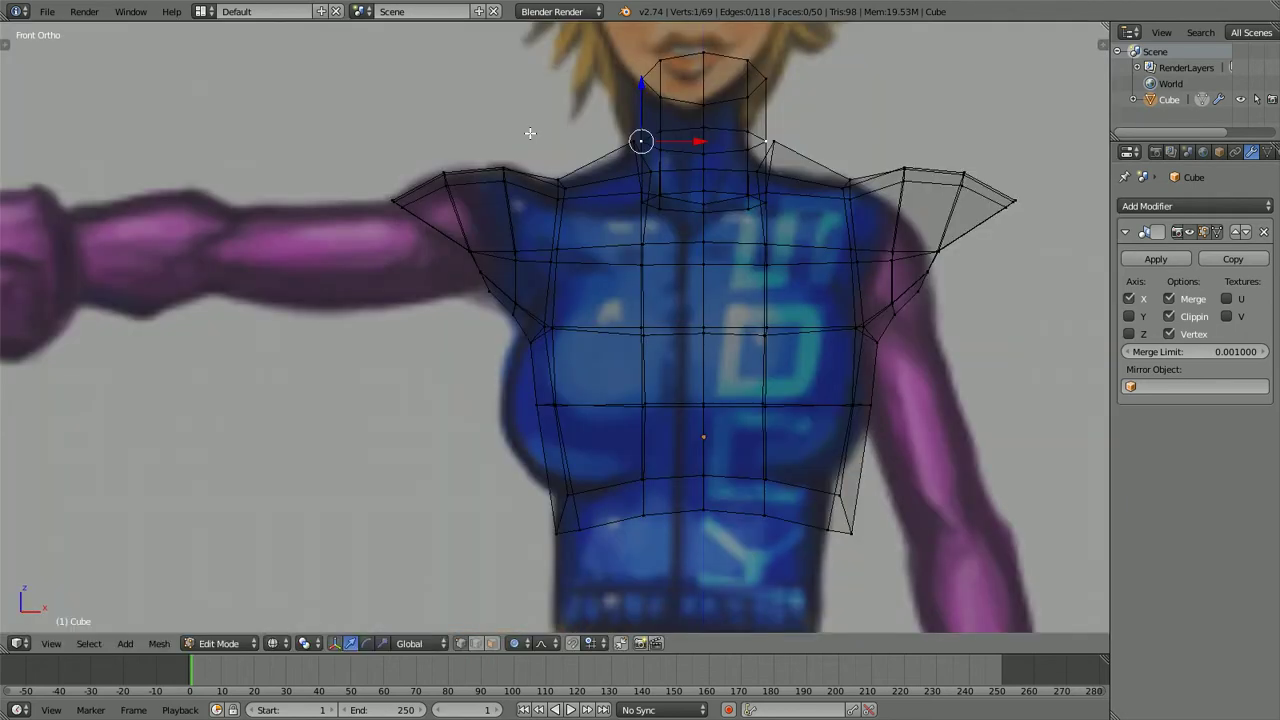
scroll(508, 206, down, 1)
scroll(510, 208, up, 2)
key(a)
key(z)
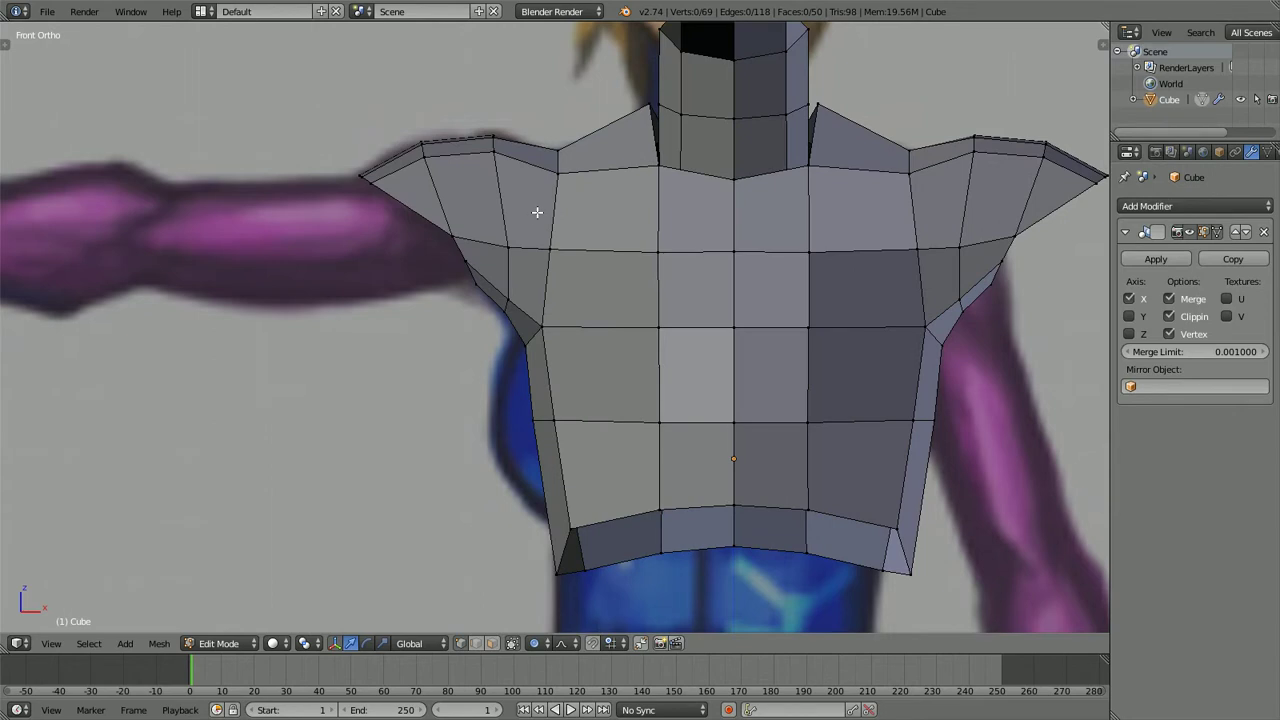
Add a cylinder to the torso mesh as the starting shape for the arm
scroll(534, 209, down, 2)
mouse_move(514, 295)
shift+middle_down()
mouse_move(657, 273)
mouse_move(667, 247)
shift+middle_up()
scroll(664, 250, down, 1)
scroll(664, 252, up, 3)
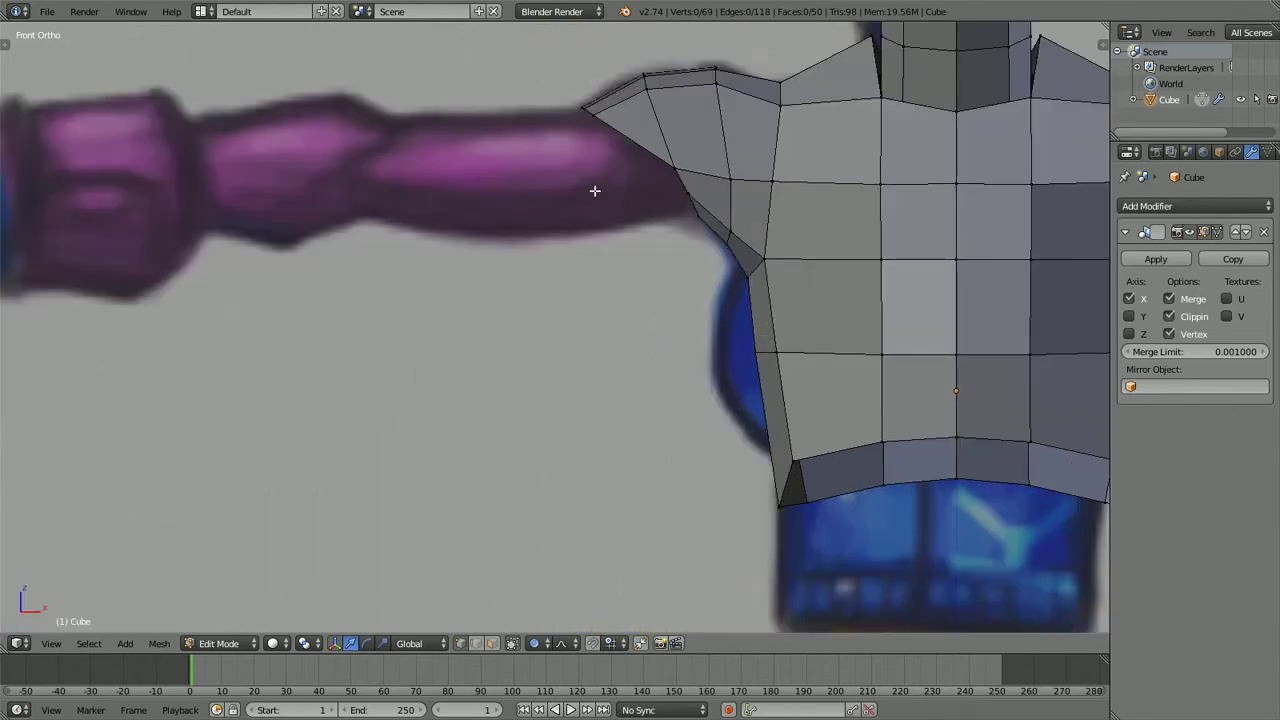
scroll(646, 180, down, 3)
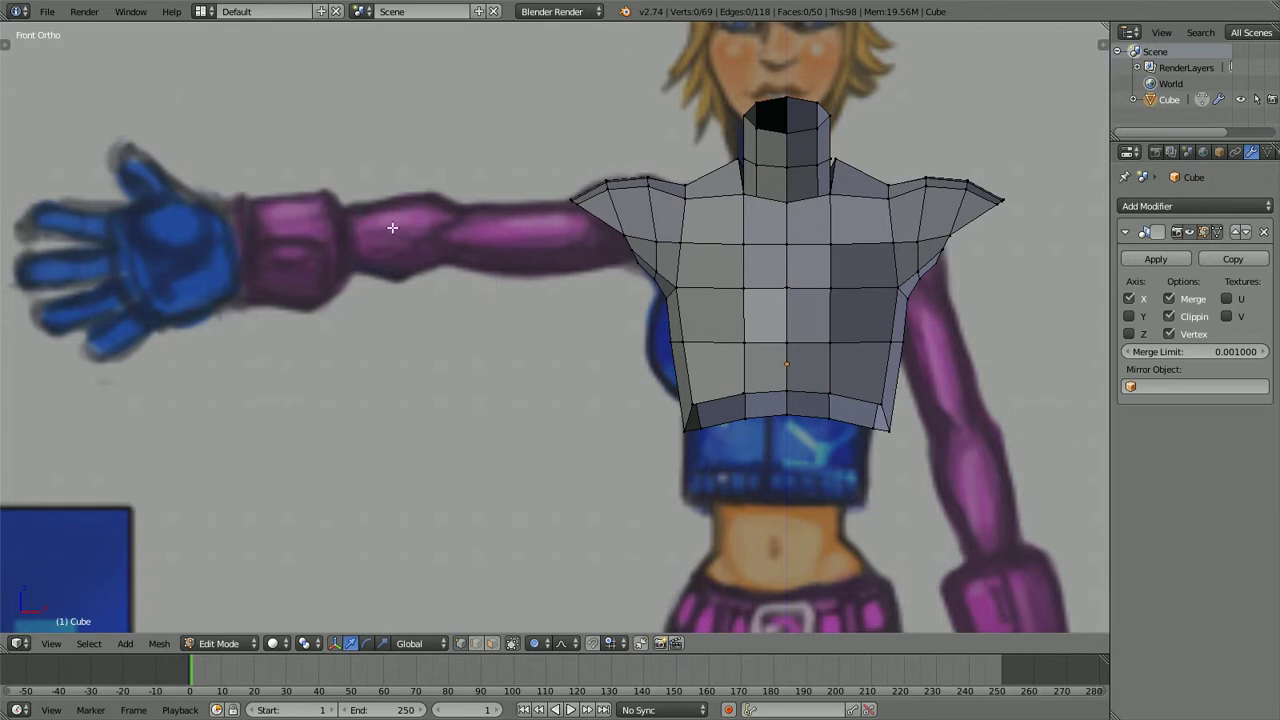
key(shift+a)
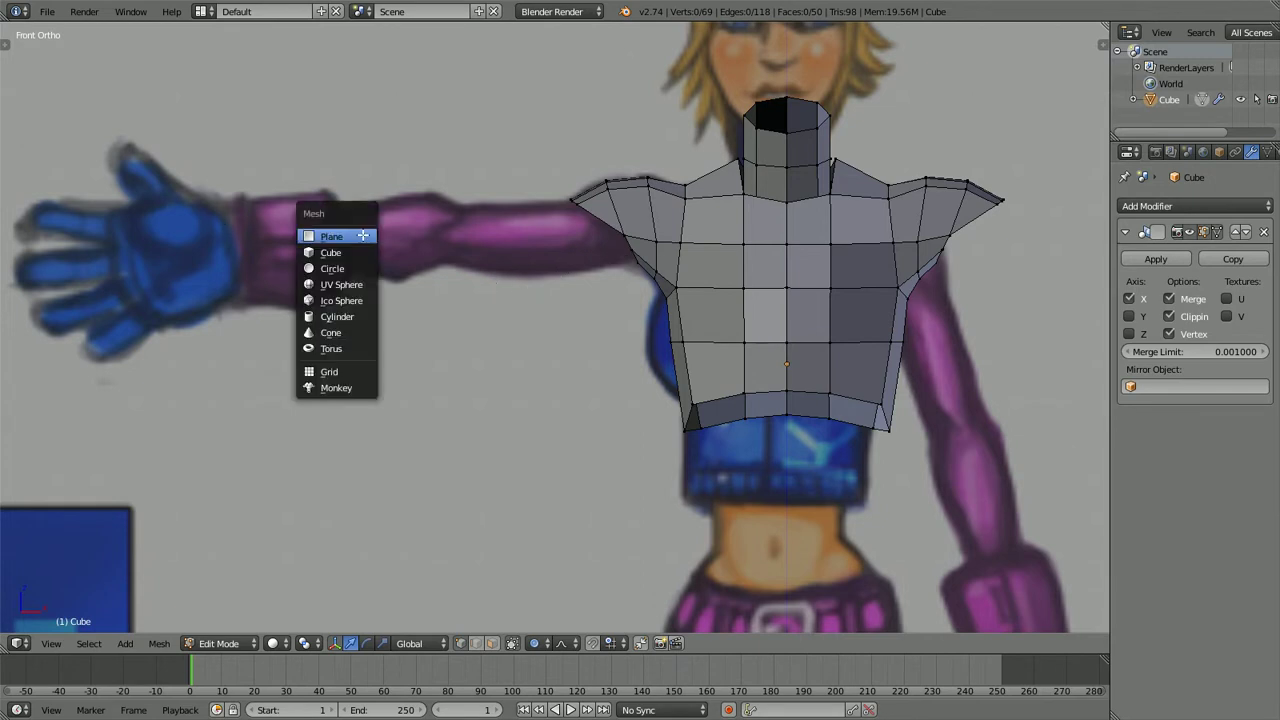
click(341, 315)
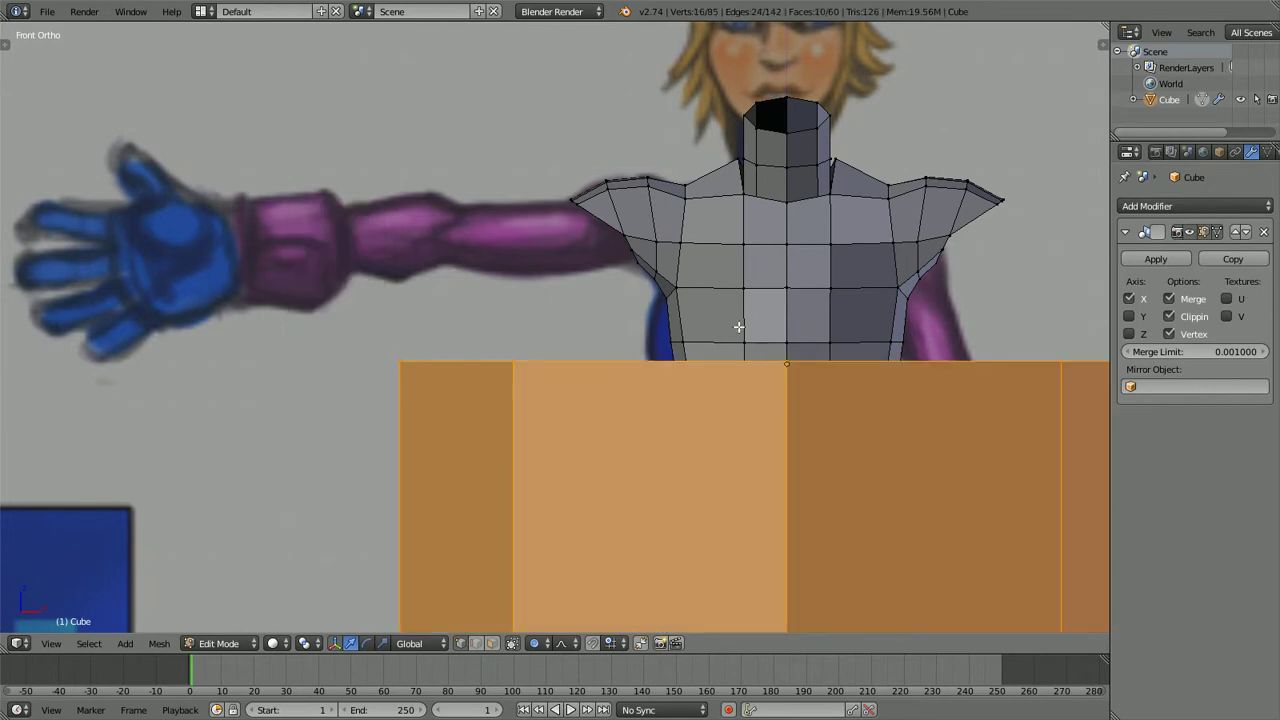
Try to rotate the cylinder 90 degrees at the mirror centre, and undo the rotation
scroll(738, 326, down, 3)
key(F6)
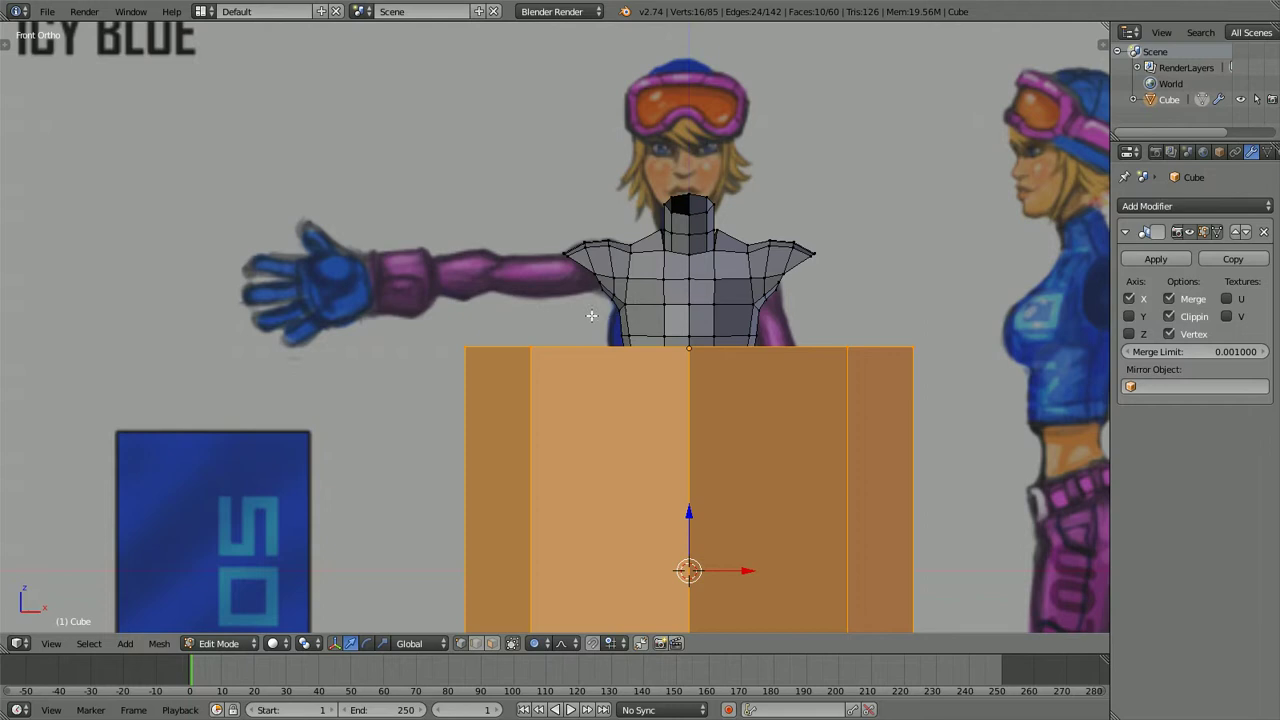
text(r90)
key(Return)
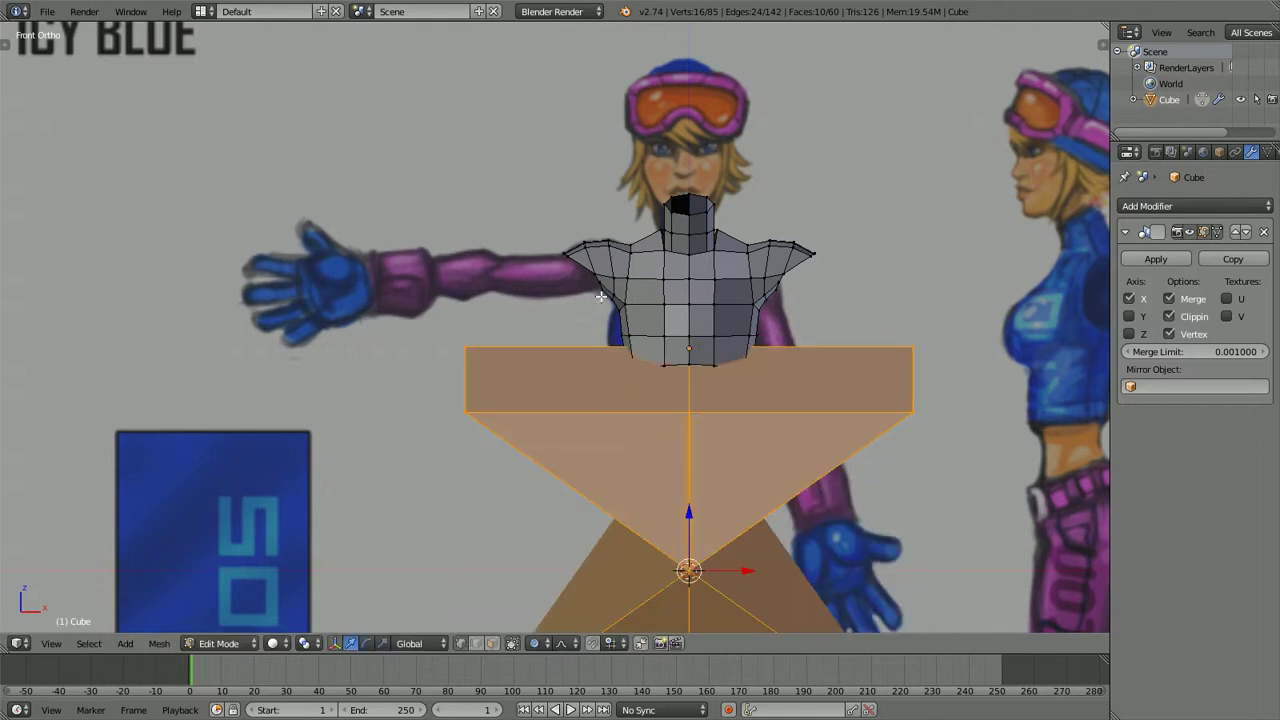
scroll(601, 296, down, 2)
key(ctrl+z)
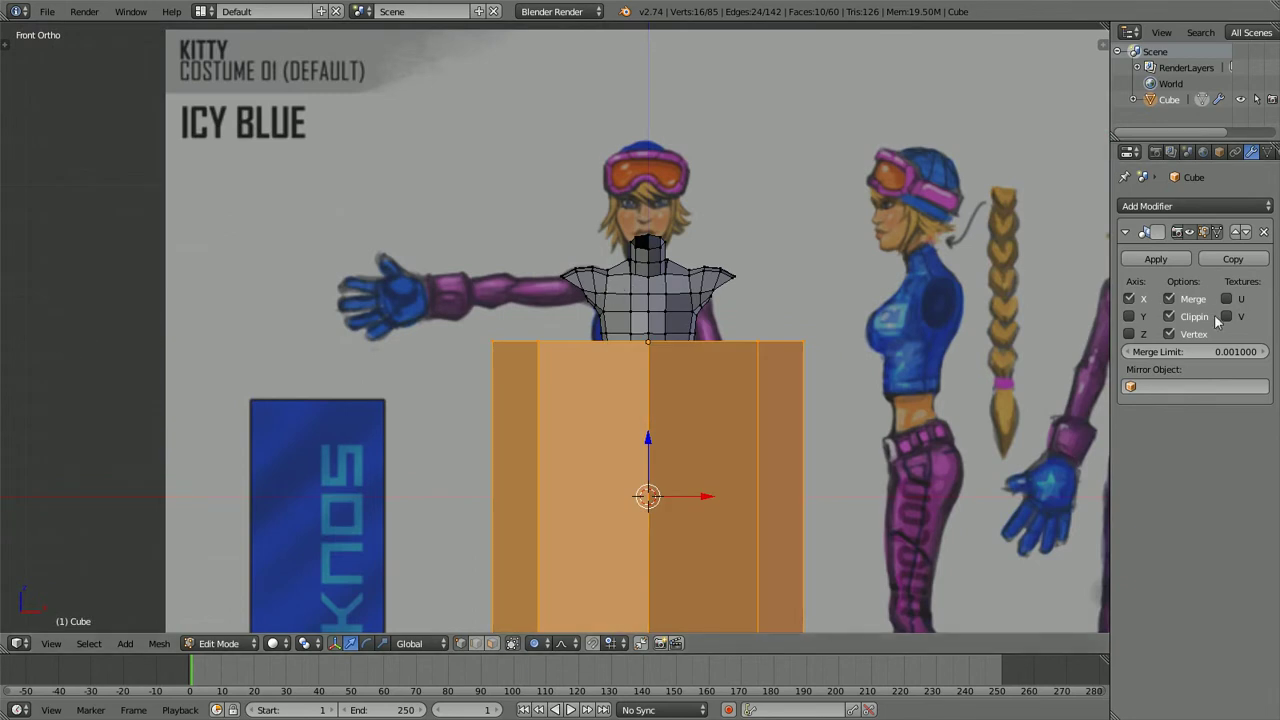
Disable clipping on the Mirror modifier and move the cylinder out beside the torso
click(1169, 316)
key(g)
click(401, 241)
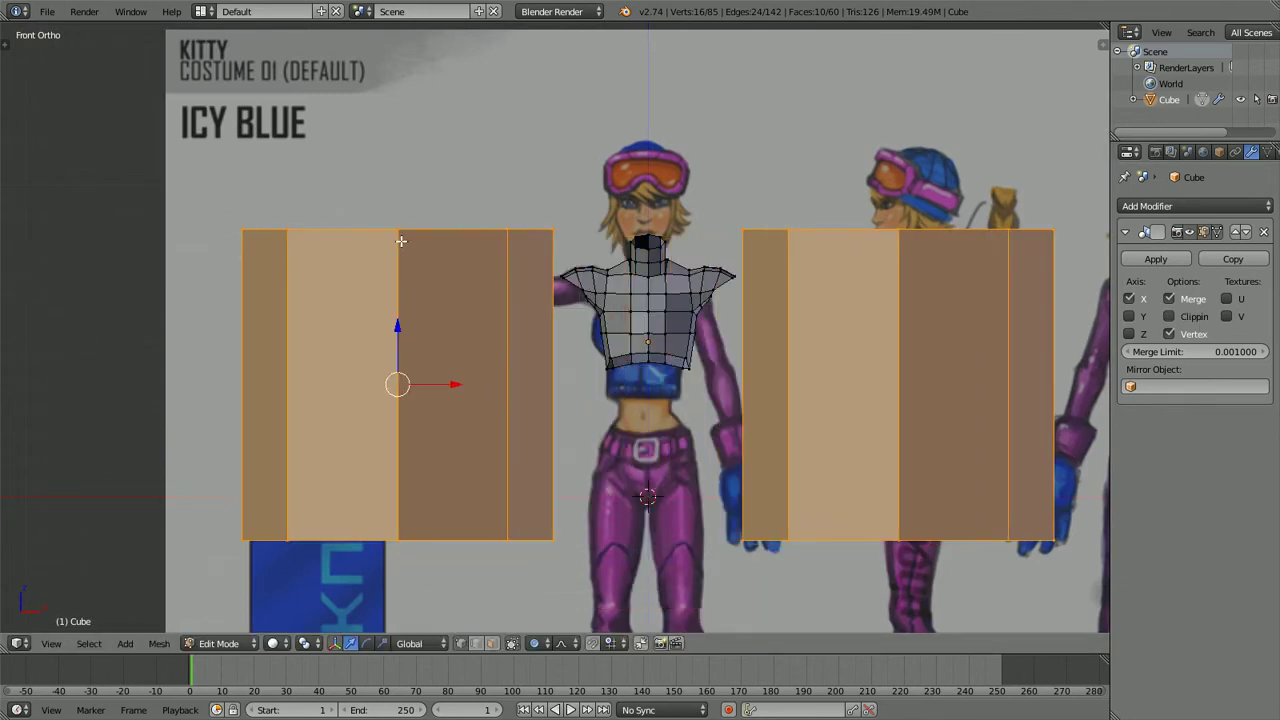
Rotate the cylinder 90 degrees so it lies horizontally, and scale it down at the height of the outstretched arm
text(r90)
key(Return)
scroll(480, 249, up, 2)
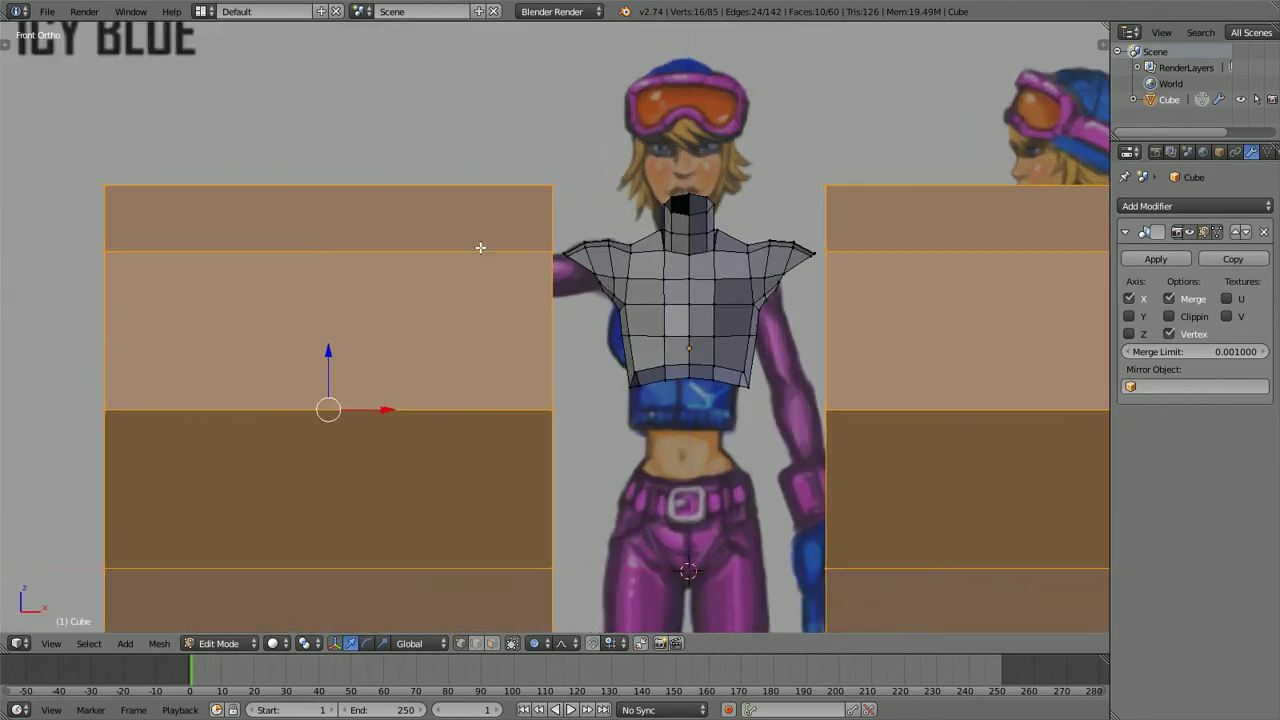
key(s)
click(425, 362)
key(g)
key(z)
click(440, 250)
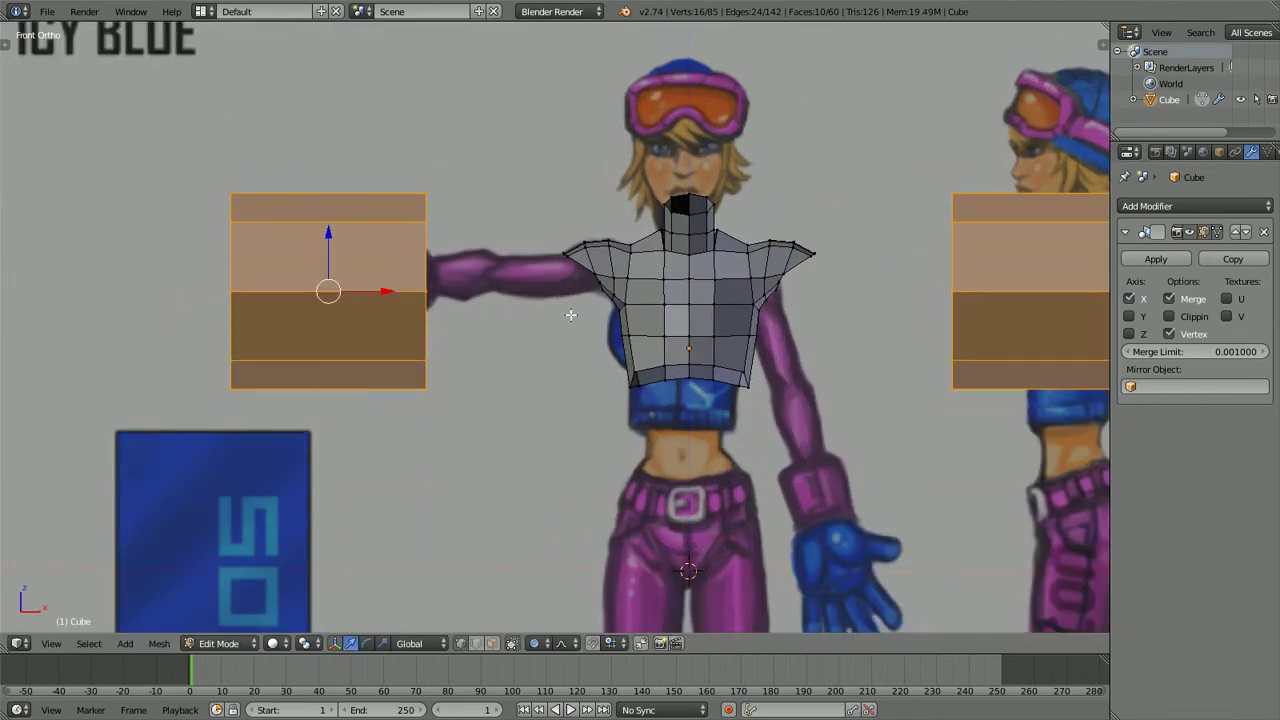
Scale the cylinder down further and move it along X and Z onto the reference's upper arm
key(s)
click(408, 298)
key(g)
key(x)
click(591, 298)
scroll(608, 306, up, 4)
key(g)
click(634, 297)
key(g)
key(z)
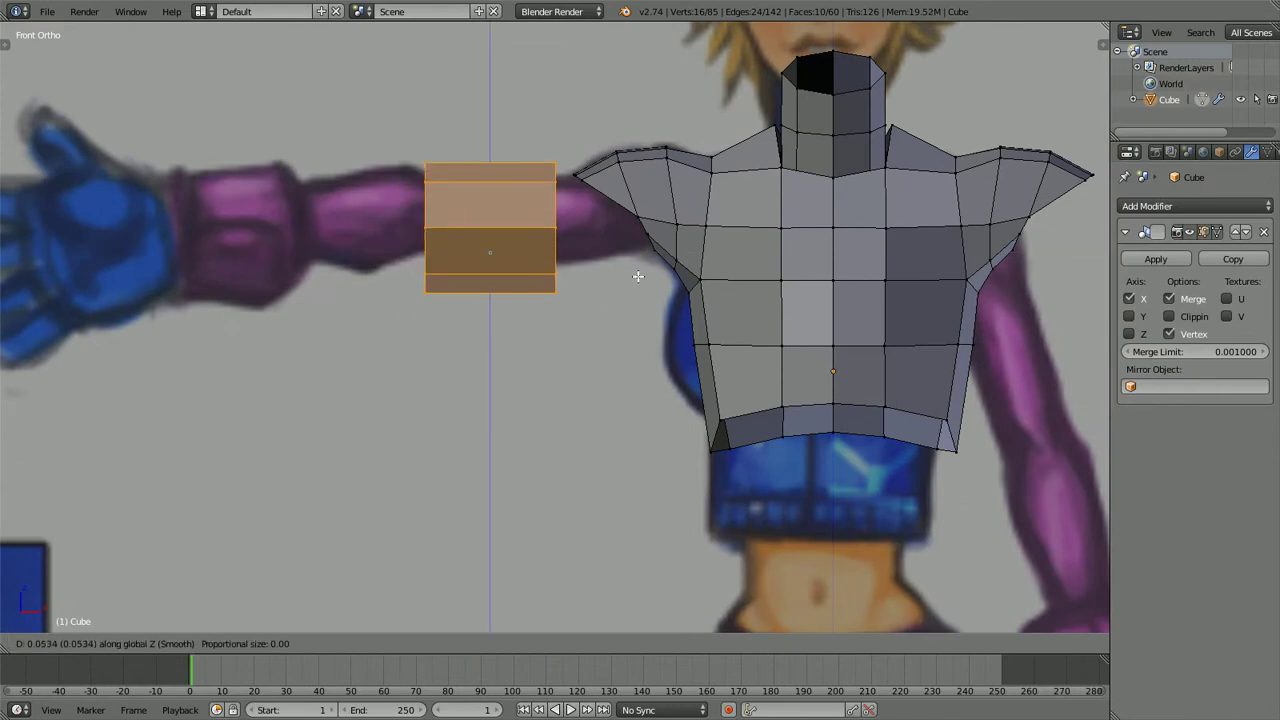
click(638, 263)
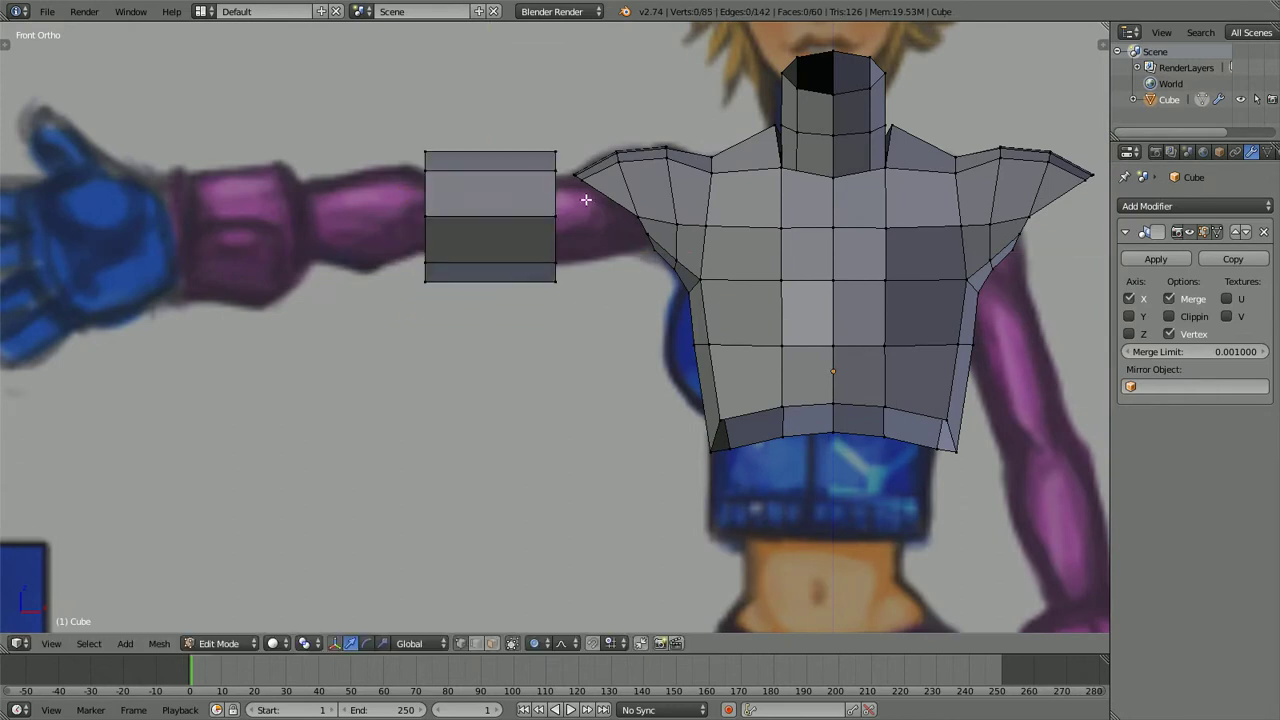
Tilt the cylinder's shoulder-end vertex ring to match the slope of the shoulder opening, and shift it along X
key(z)
key(a)
mouse_move(569, 121)
ctrl+mouse_down()
mouse_move(477, 369)
mouse_move(573, 299)
mouse_move(564, 136)
ctrl+mouse_up()
scroll(560, 220, up, 1)
key(r)
click(668, 190)
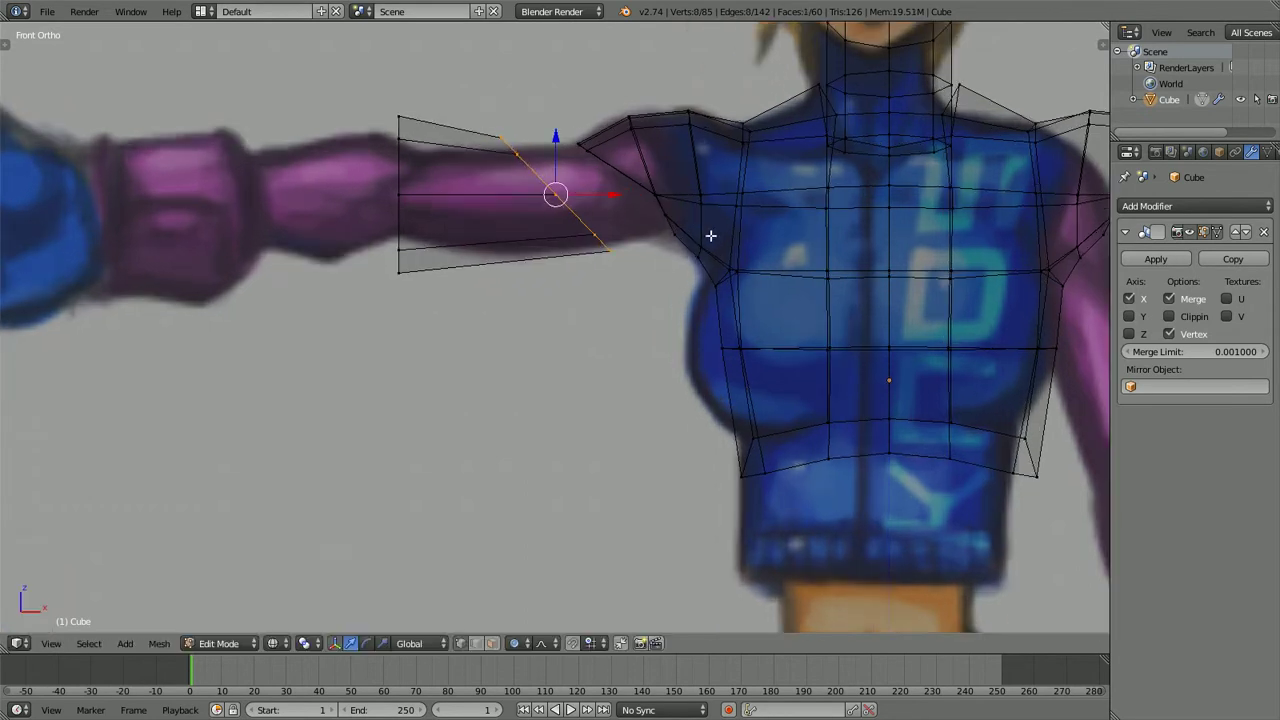
key(g)
key(x)
click(748, 232)
Scale and move the tilted shoulder-end ring so it fits the arm outline just outside the shoulder opening
scroll(766, 275, up, 2)
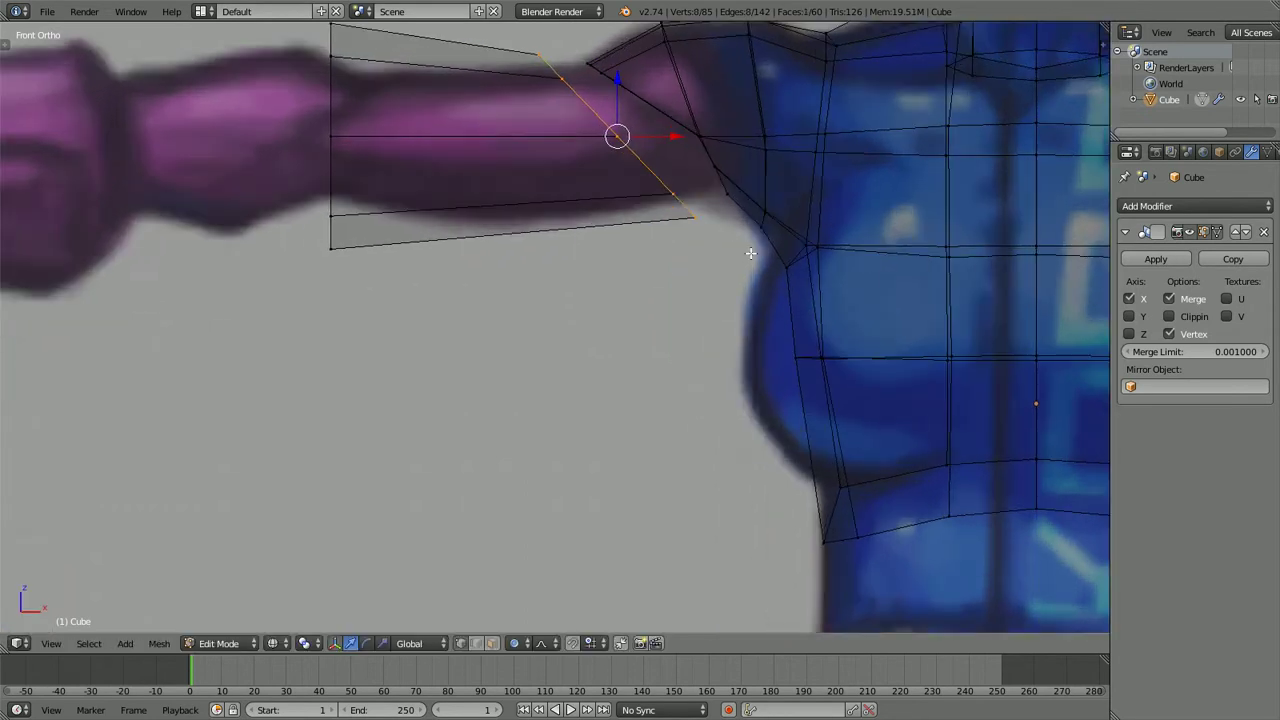
key(s)
click(718, 246)
key(g)
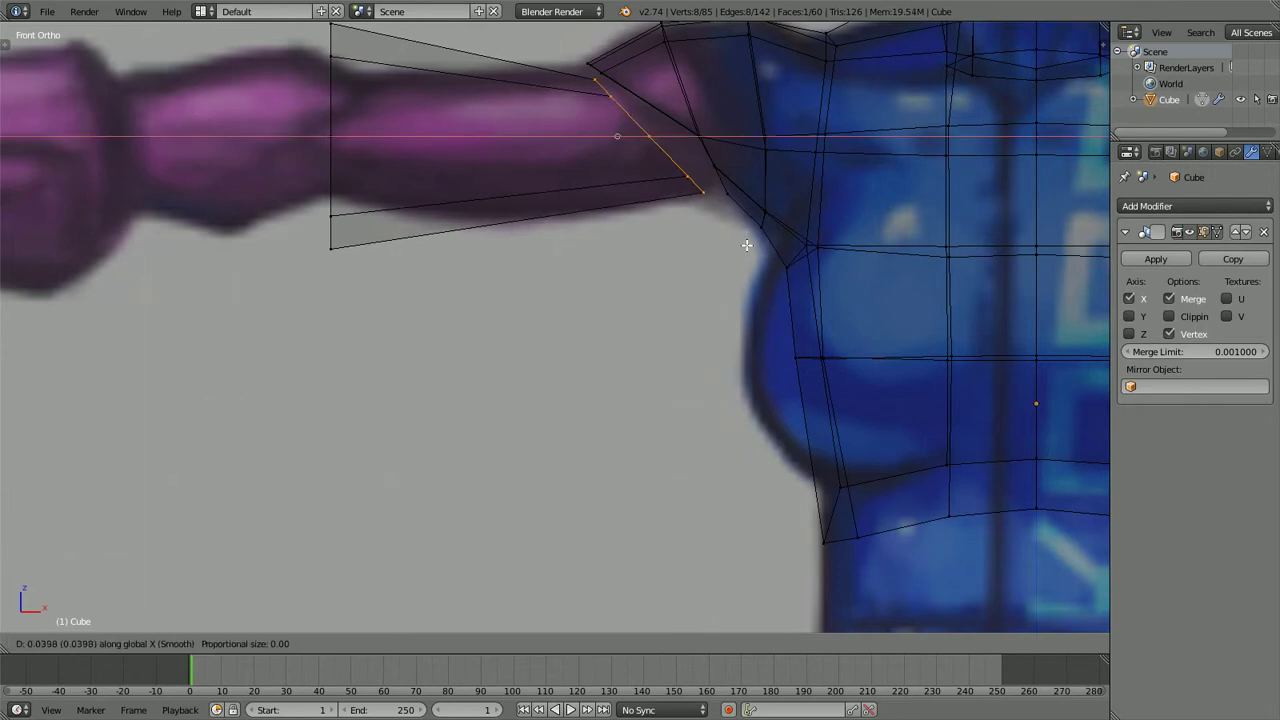
click(746, 245)
key(s)
click(762, 249)
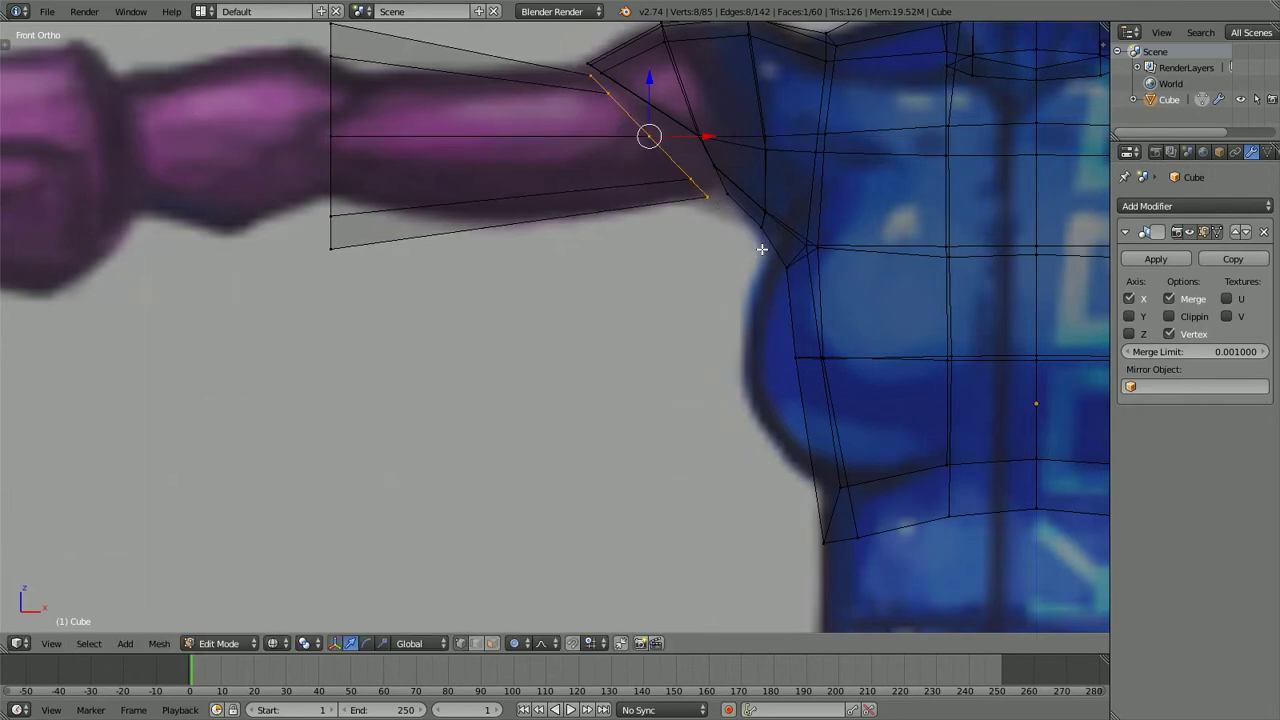
key(s)
click(767, 232)
key(g)
click(769, 230)
Scale the elbow-end ring to the reference arm's thickness and move it along X to the elbow
scroll(463, 204, down, 2)
key(a)
mouse_move(475, 156)
ctrl+mouse_down()
mouse_move(429, 81)
mouse_move(410, 372)
ctrl+mouse_up()
key(s)
click(417, 295)
key(g)
key(x)
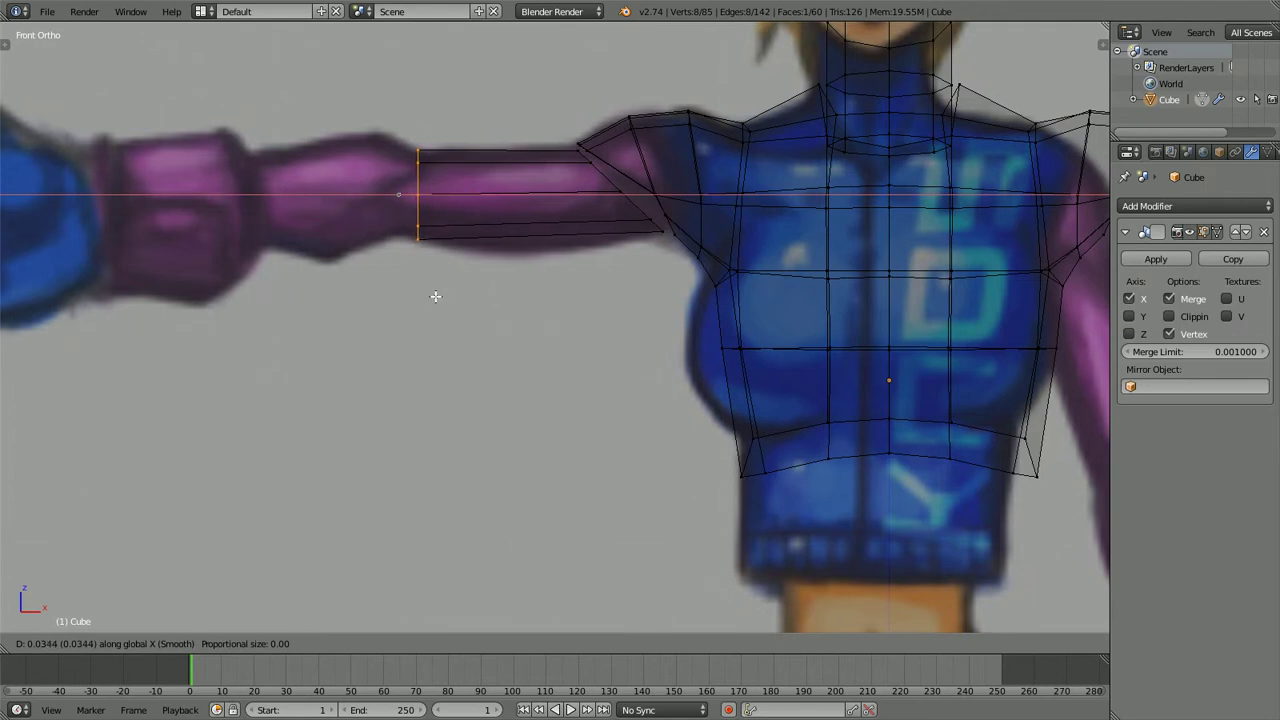
click(435, 296)
key(g)
key(x)
click(442, 300)
Add an edge loop around the middle of the upper arm and move its lower vertices to the arm outline
key(a)
key(ctrl+r)
click(482, 253)
key(ctrl+space)
key(a)
mouse_move(577, 234)
ctrl+mouse_down()
mouse_move(559, 283)
mouse_move(520, 225)
mouse_move(554, 285)
ctrl+mouse_up()
key(g)
click(563, 297)
key(a)
Add two more edge loops to the upper arm, one on either side of the middle loop
key(ctrl+r)
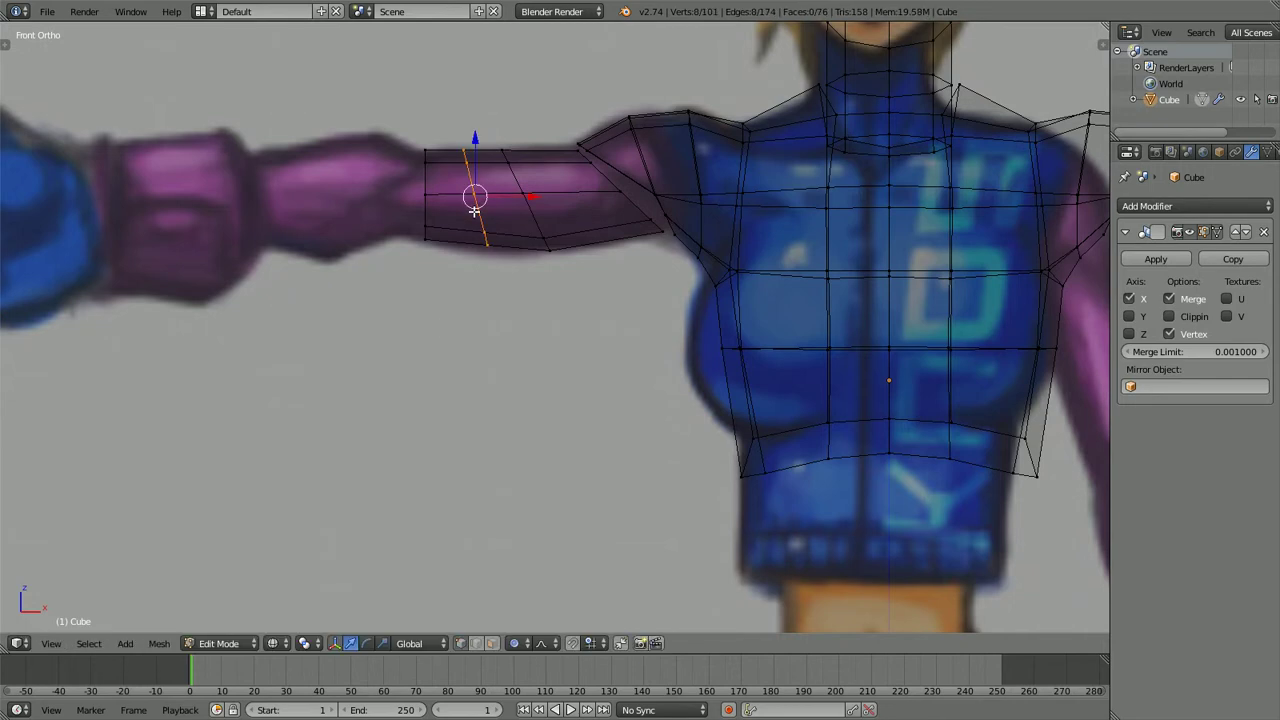
click(471, 198)
right_click(471, 198)
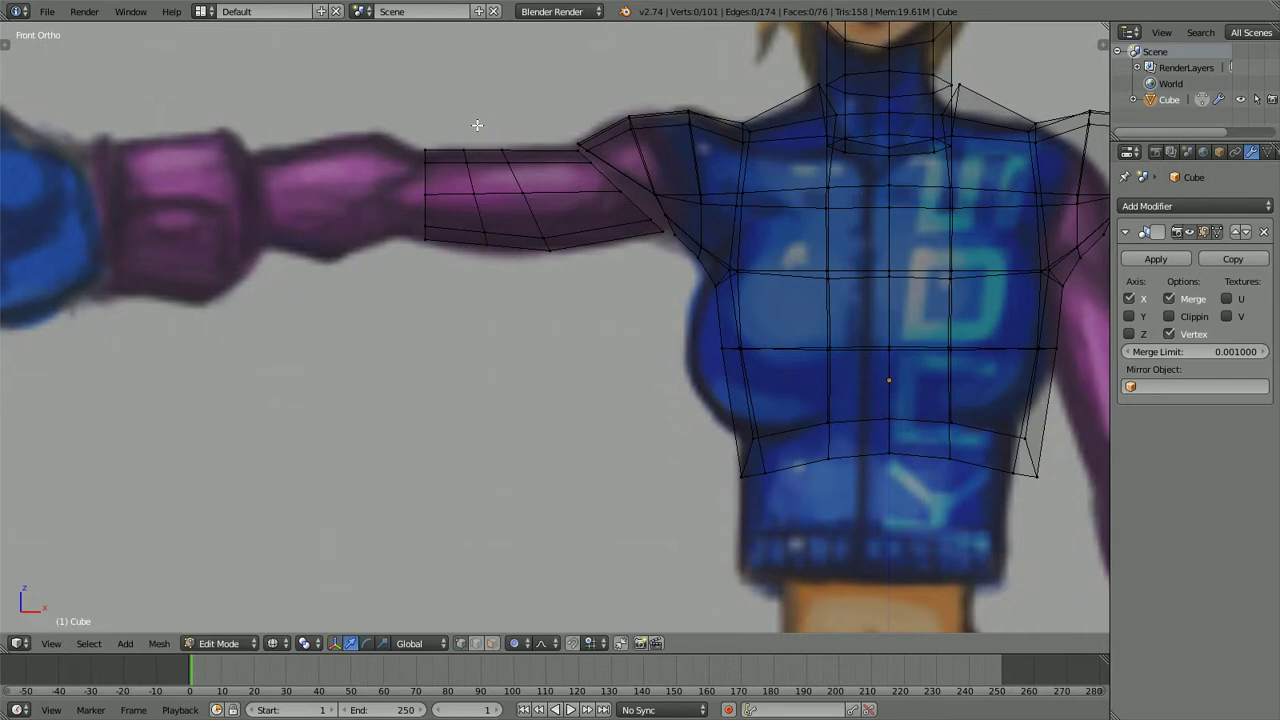
key(ctrl+r)
click(526, 148)
right_click(526, 148)
Move the upper and lower vertices of the loop nearest the shoulder to follow the reference arm outline
key(a)
mouse_move(537, 126)
ctrl+mouse_down()
mouse_move(529, 165)
mouse_move(556, 157)
ctrl+mouse_up()
right_click(556, 157)
key(g)
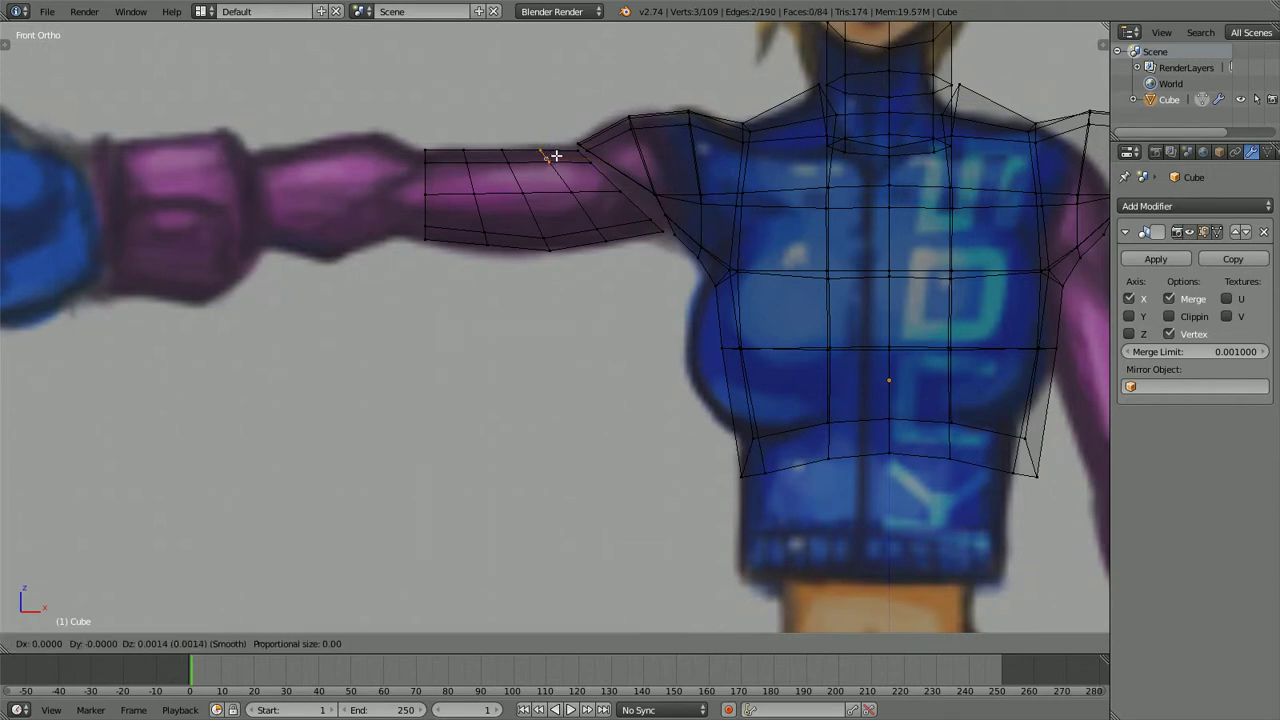
click(557, 153)
key(a)
mouse_move(595, 217)
ctrl+mouse_down()
mouse_move(603, 260)
mouse_move(622, 229)
ctrl+mouse_up()
key(g)
click(635, 240)
key(a)
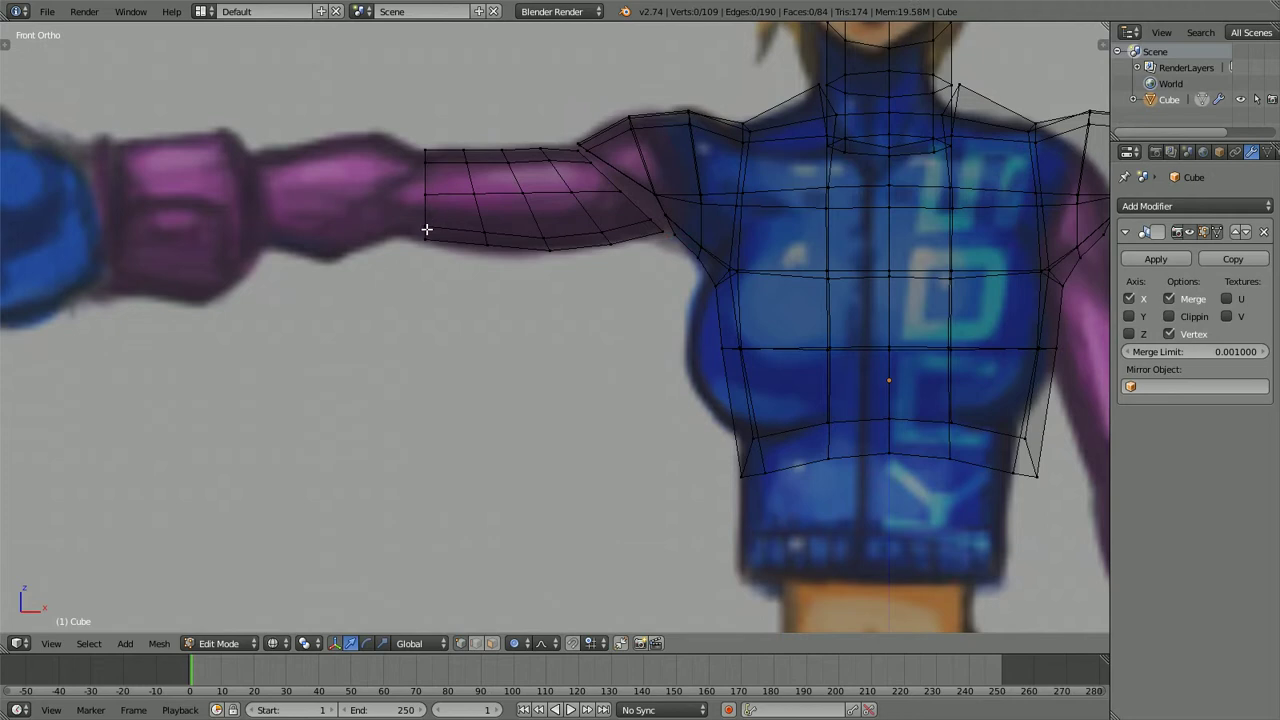
Delete the cap faces at the elbow and shoulder ends of the arm cylinder
key(a)
key(a)
alt+right_click(424, 175)
key(x)
click(405, 301)
right_click(609, 181)
key(x)
click(604, 178)
mouse_move(640, 231)
middle_down()
mouse_move(589, 257)
mouse_move(586, 243)
middle_up()
key(z)
key(KP_1)
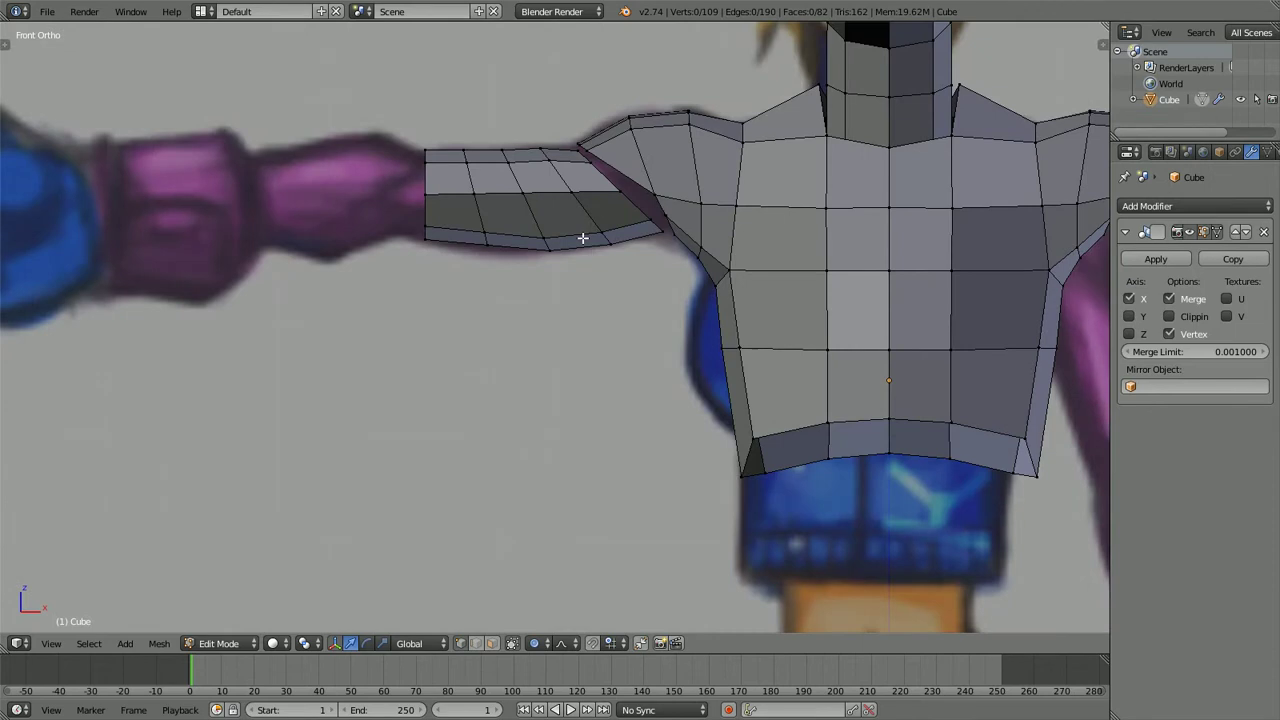
Select the whole arm piece and move it along Y in line with the shoulder opening
key(KP_7)
key(l)
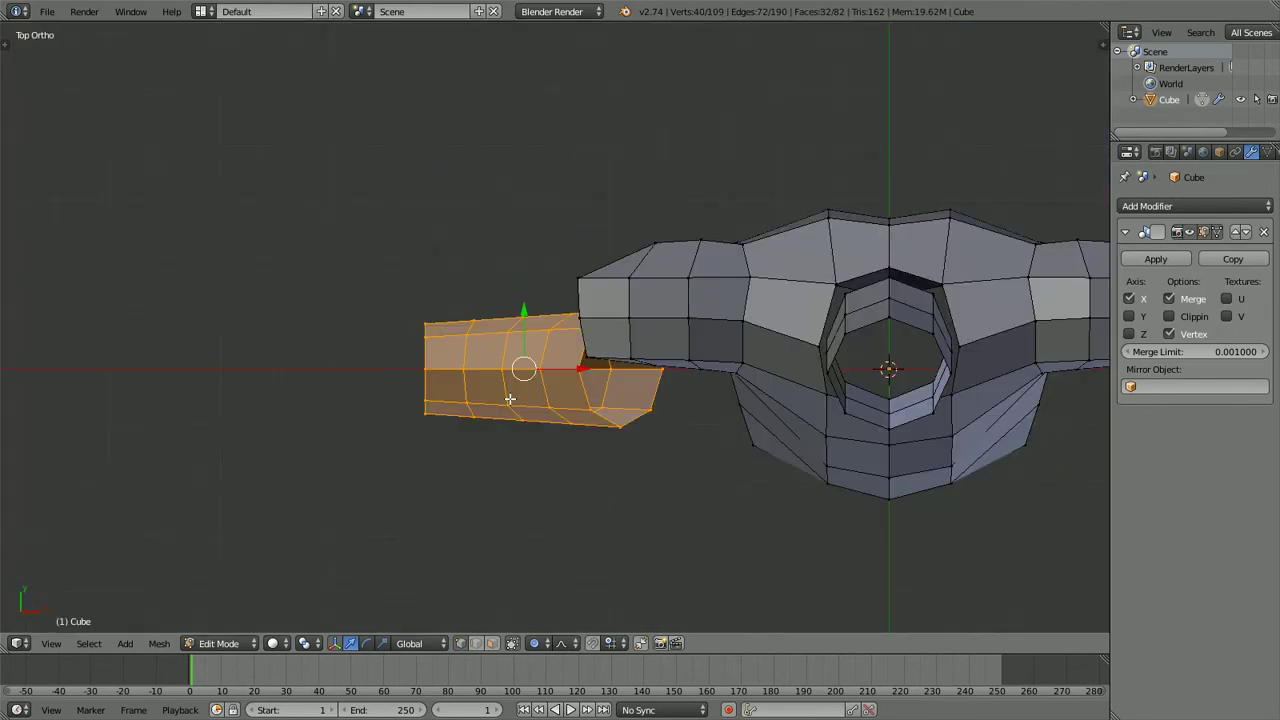
key(g)
key(y)
click(510, 345)
Fine-tune the arm's position within the shoulder opening in the side view, and check the gap at the armpit
key(KP_1)
key(ctrl+KP_3)
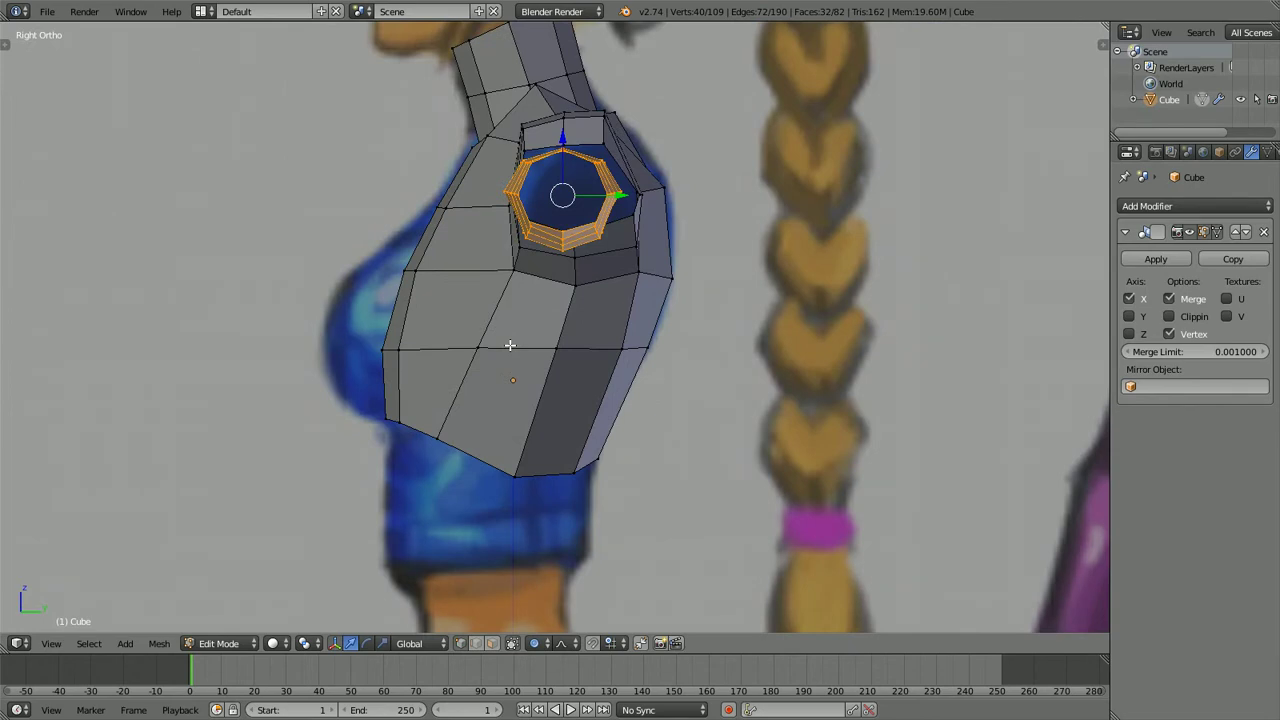
key(g)
click(516, 345)
key(KP_1)
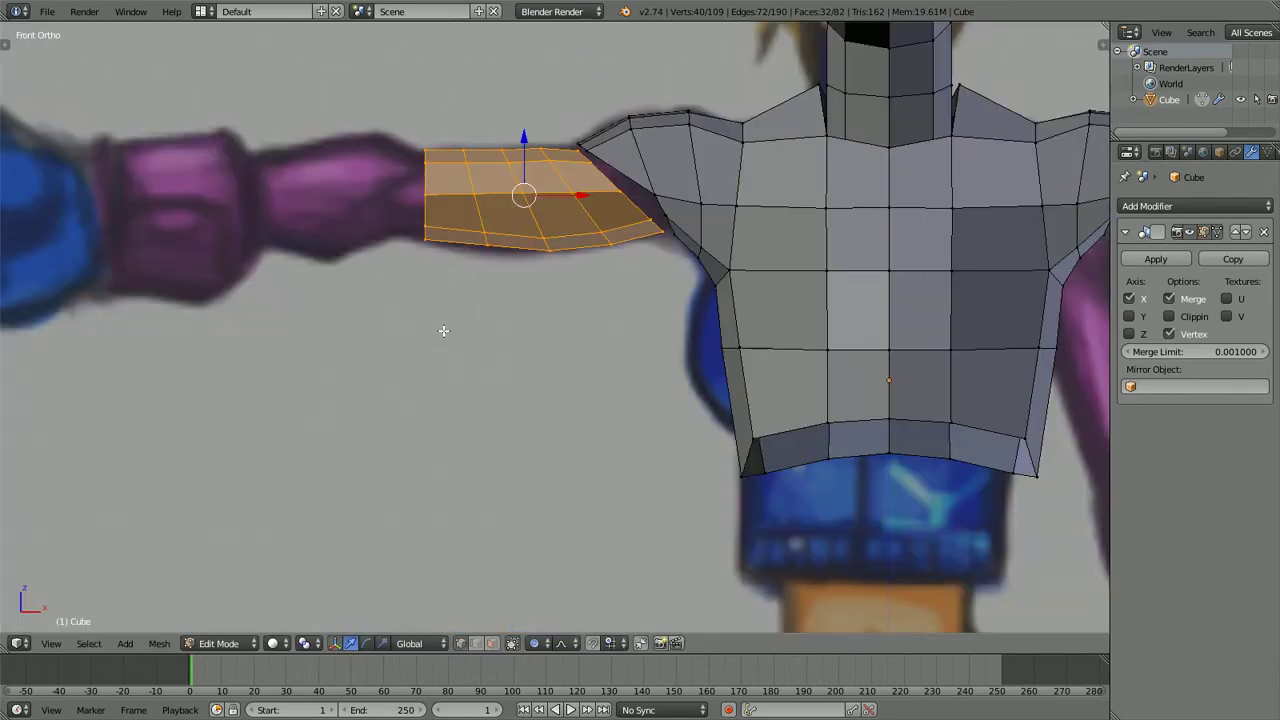
middle_drag(361, 344, 592, 292)
scroll(495, 363, up, 4)
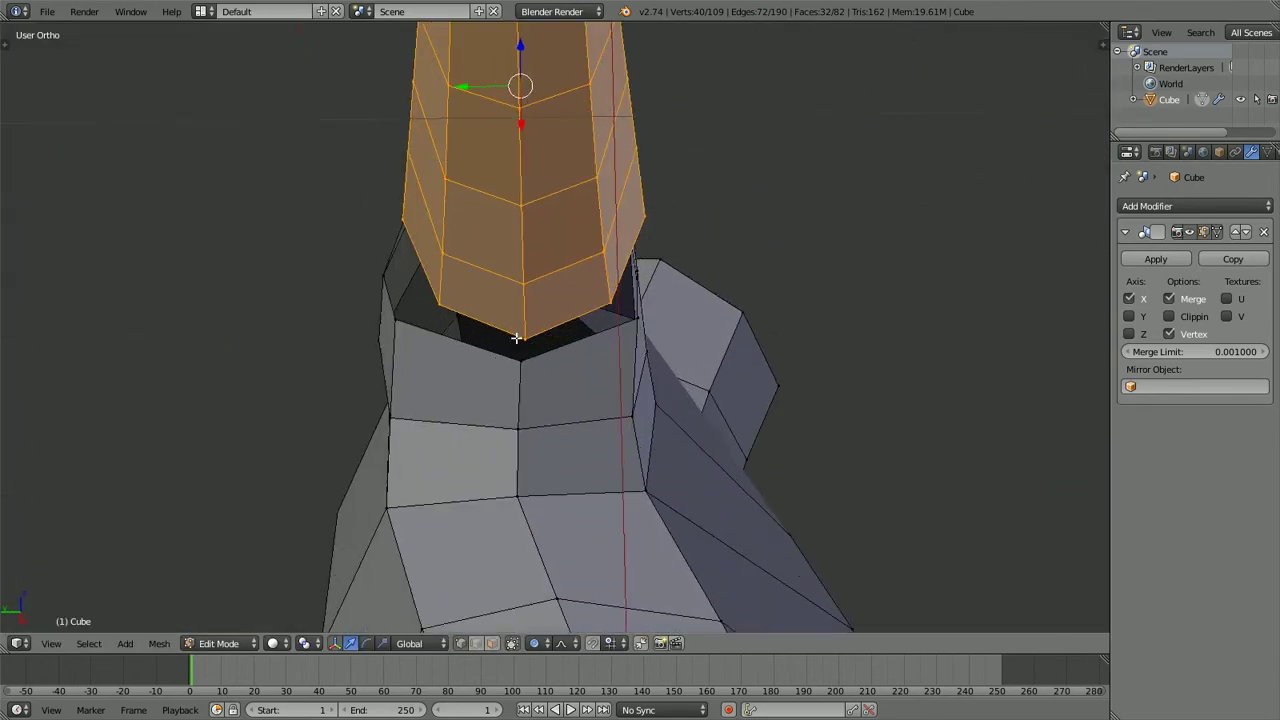
Select the edge loop around the torso's shoulder opening and scale it along Y to better match the arm
alt+right_click(398, 312)
alt+right_click(381, 300)
alt+right_click(393, 296)
key(s)
key(y)
click(682, 336)
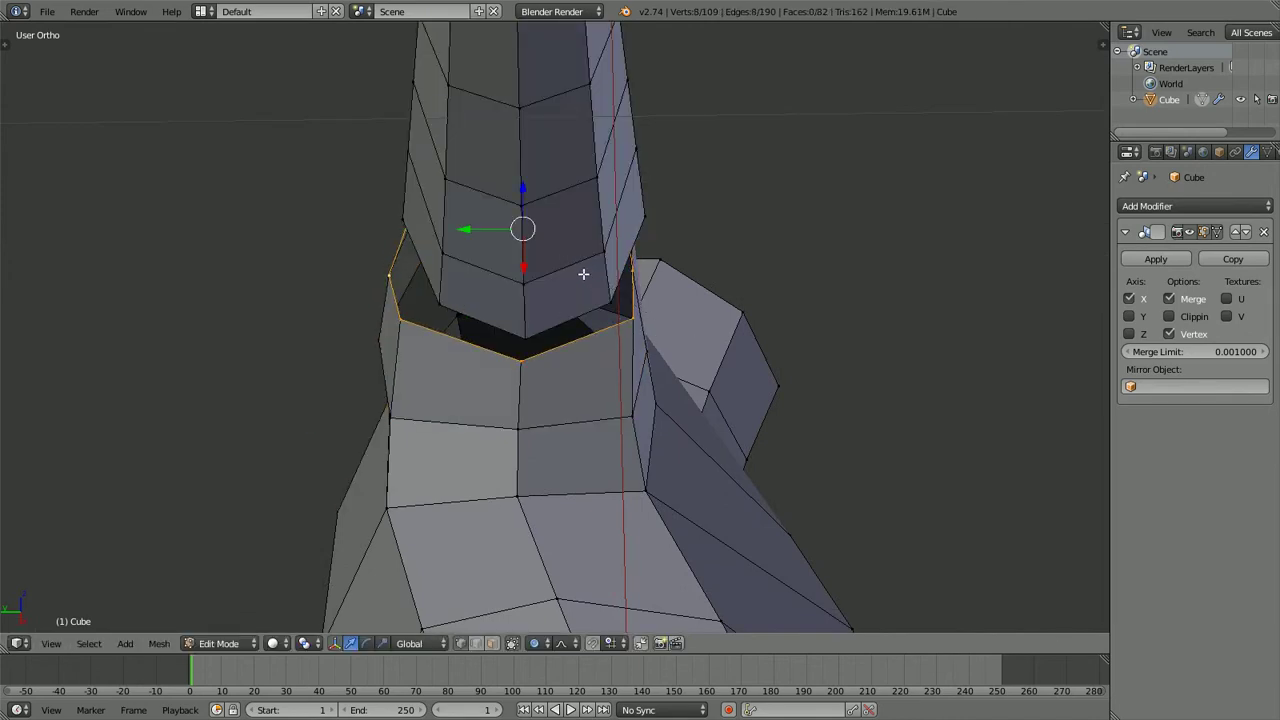
Select the whole upper arm piece and nudge it slightly along Y to centre it in the shoulder opening
key(a)
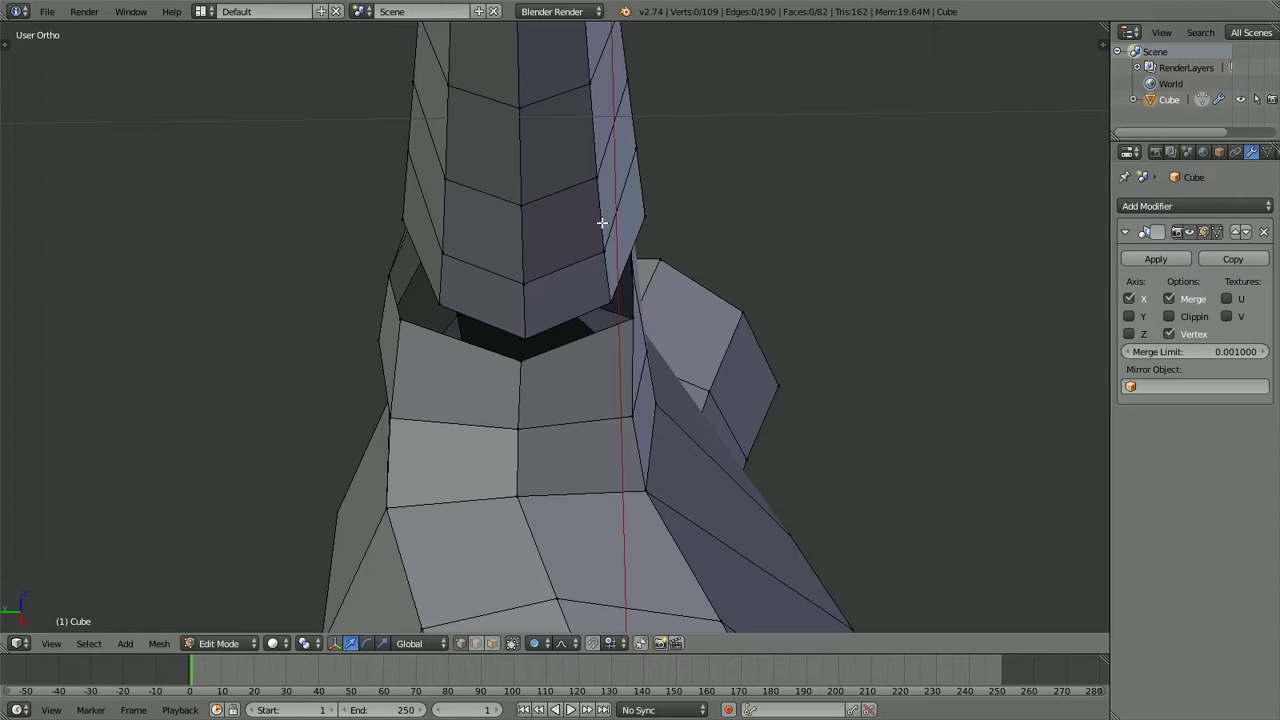
key(l)
key(g)
key(y)
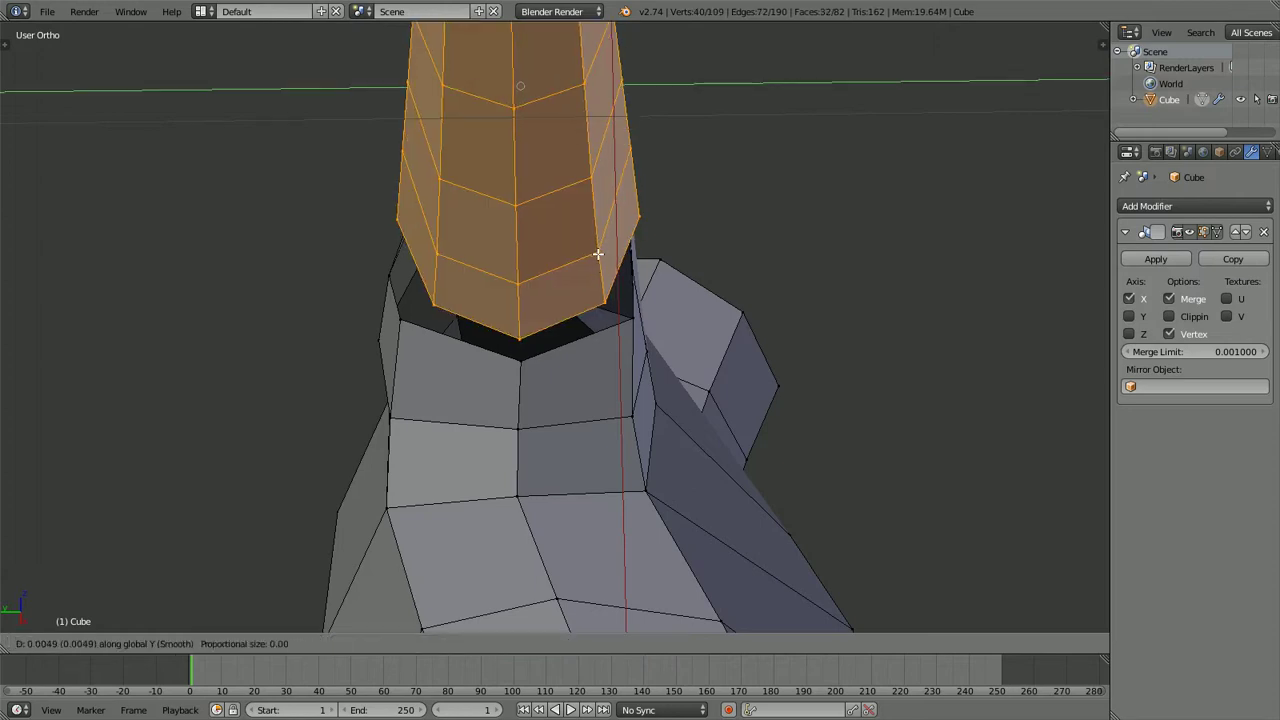
click(598, 252)
Add a cylinder for the forearm in the front view and rotate it 90 degrees so it lies horizontally
key(KP_1)
scroll(560, 263, down, 5)
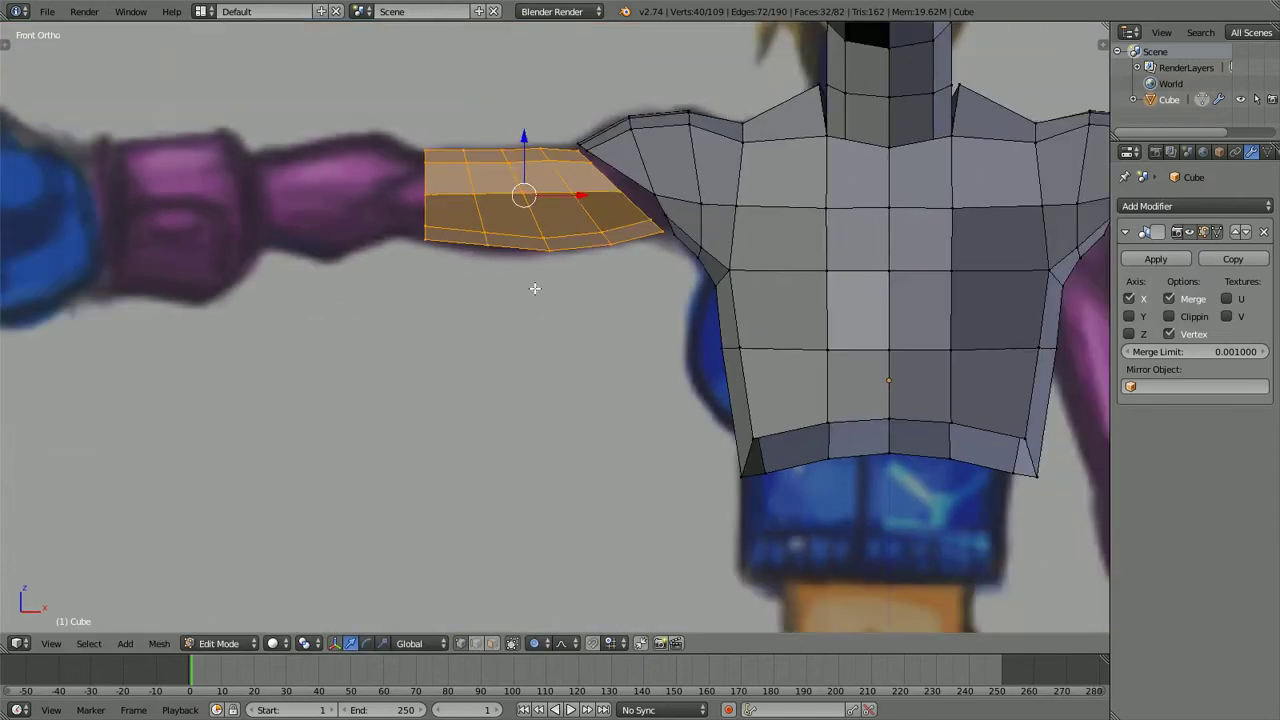
key(a)
scroll(534, 289, up, 2)
shift+middle_drag(452, 238, 683, 299)
key(shift+a)
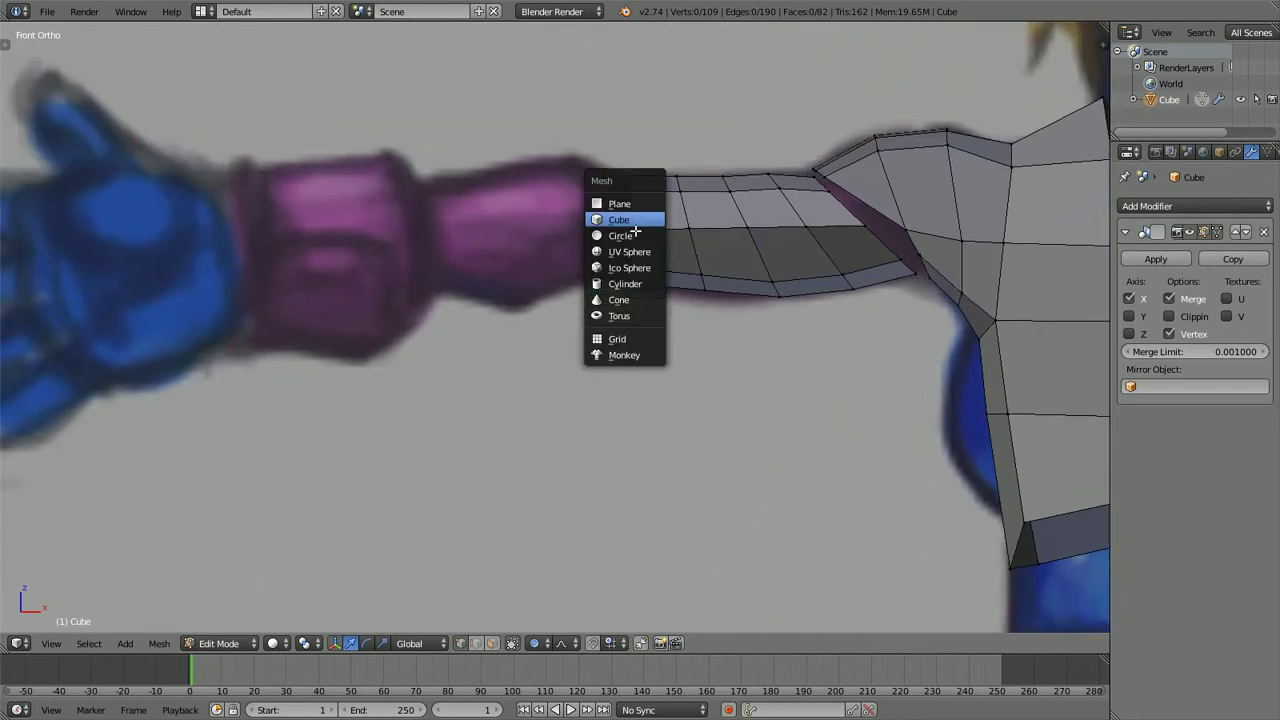
click(628, 283)
scroll(631, 283, down, 3)
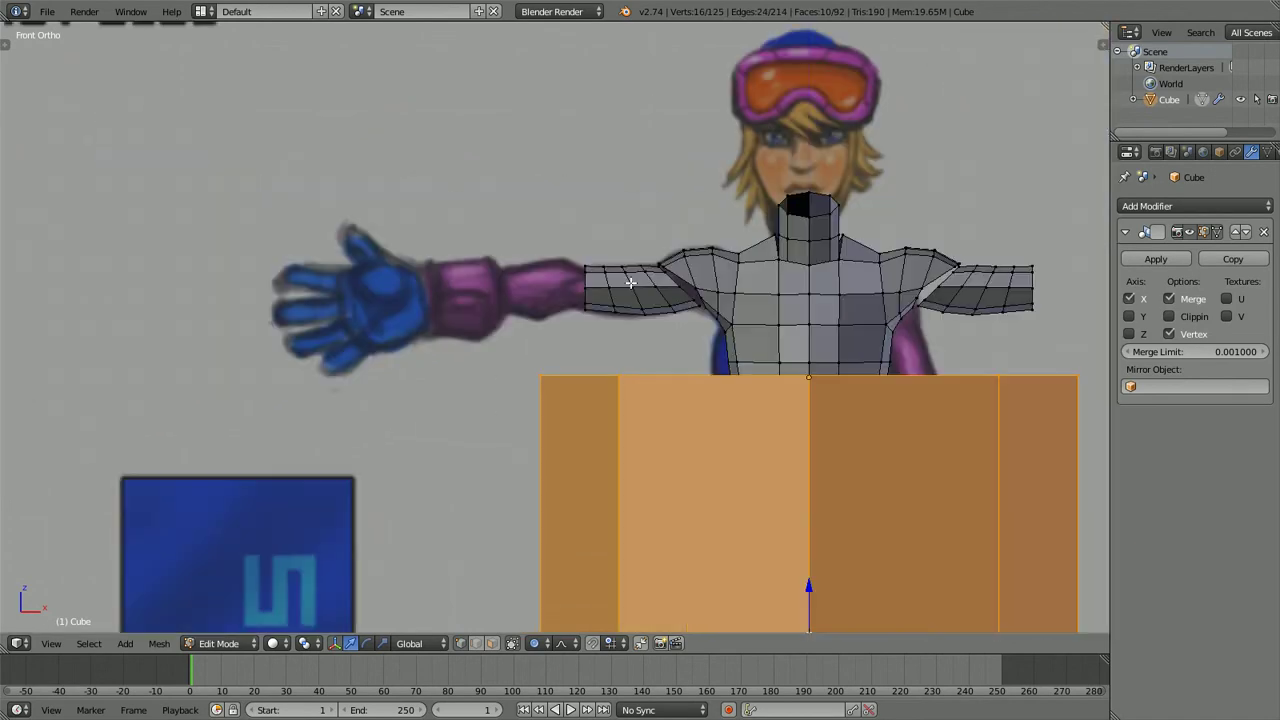
text(r90)
key(Return)
Move the cylinder out to the reference hand at arm height and scale it down to about 0.15
key(g)
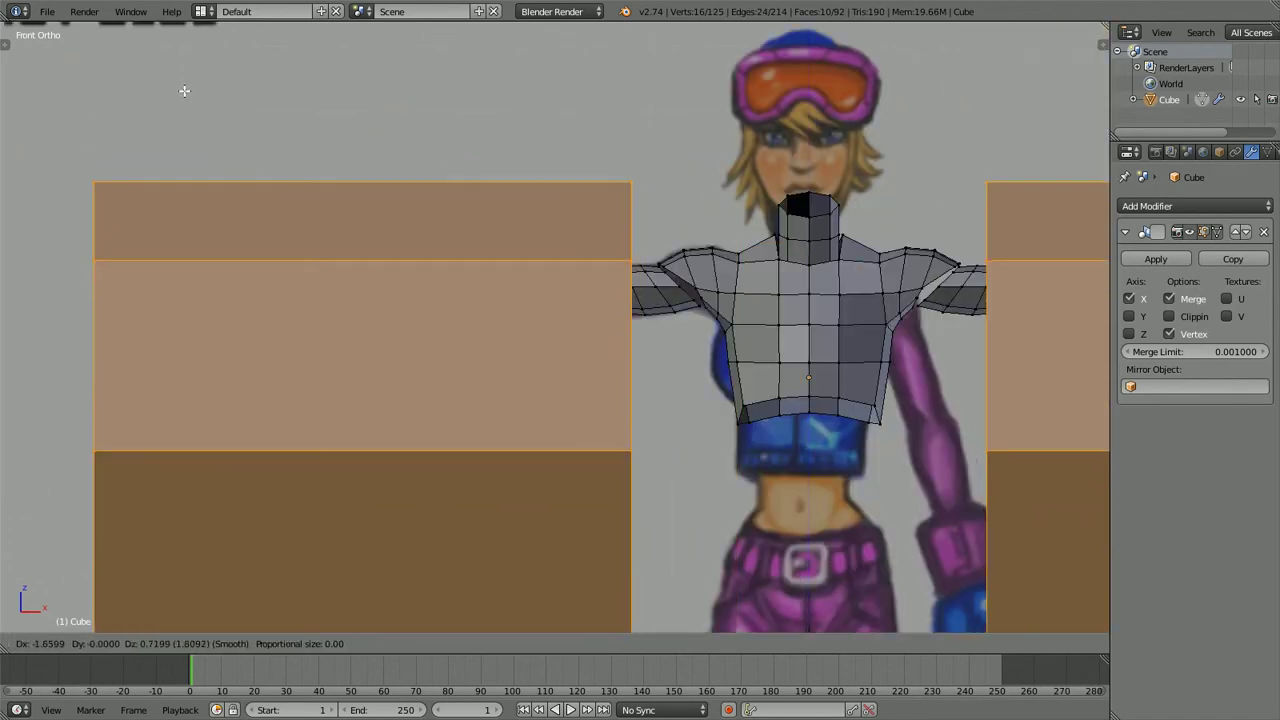
click(186, 91)
key(g)
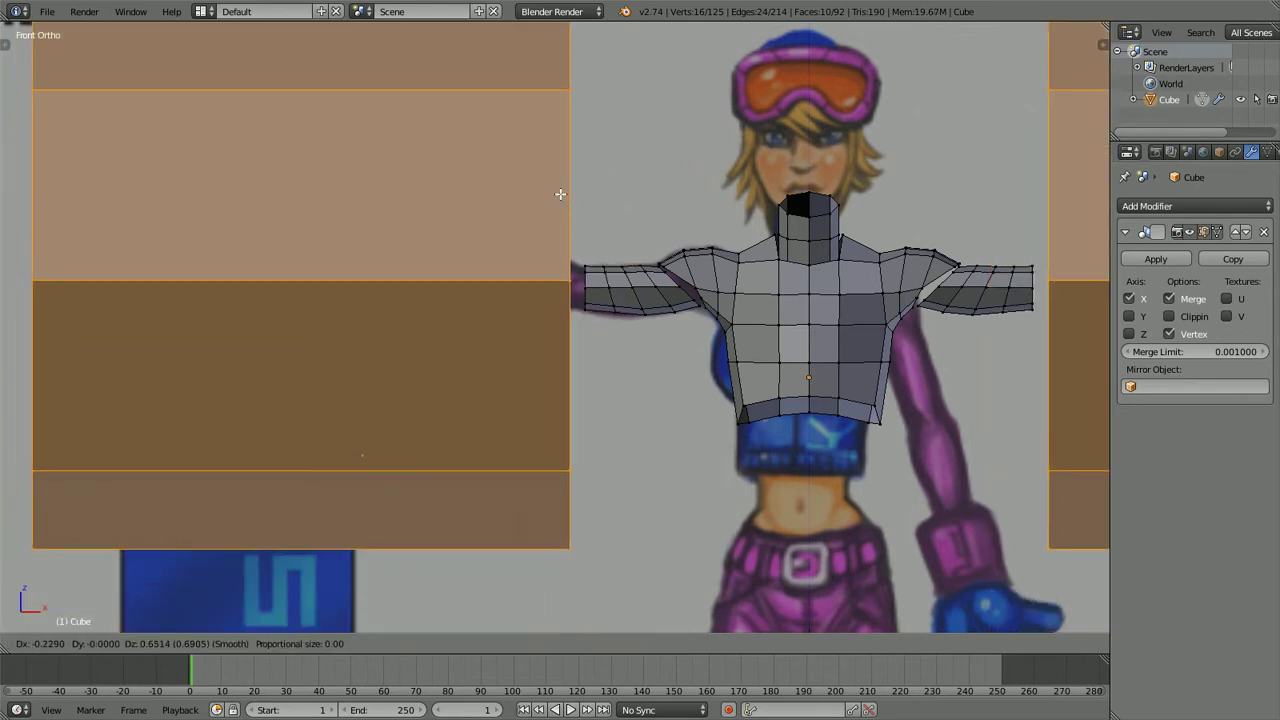
click(566, 203)
key(g)
click(566, 201)
key(s)
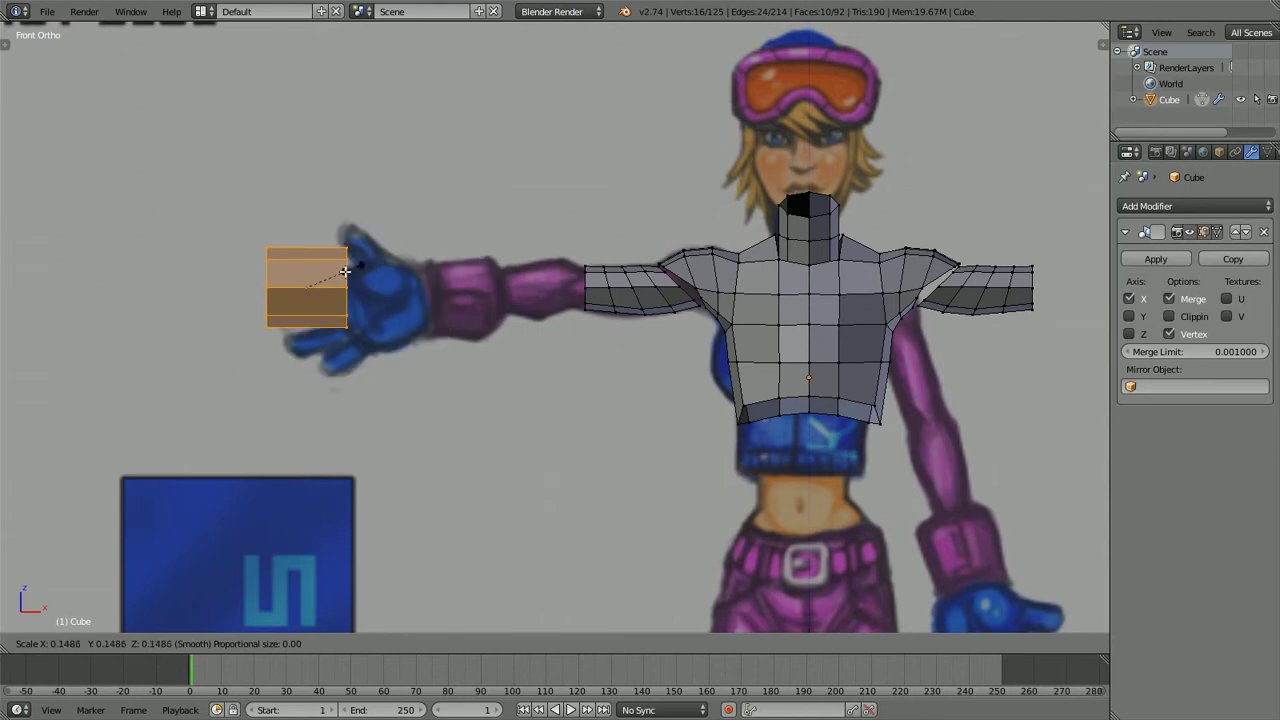
click(340, 262)
Move the cylinder along X over the reference forearm beside the elbow, with the mesh shown in wireframe
key(g)
key(x)
click(590, 266)
scroll(594, 272, up, 10)
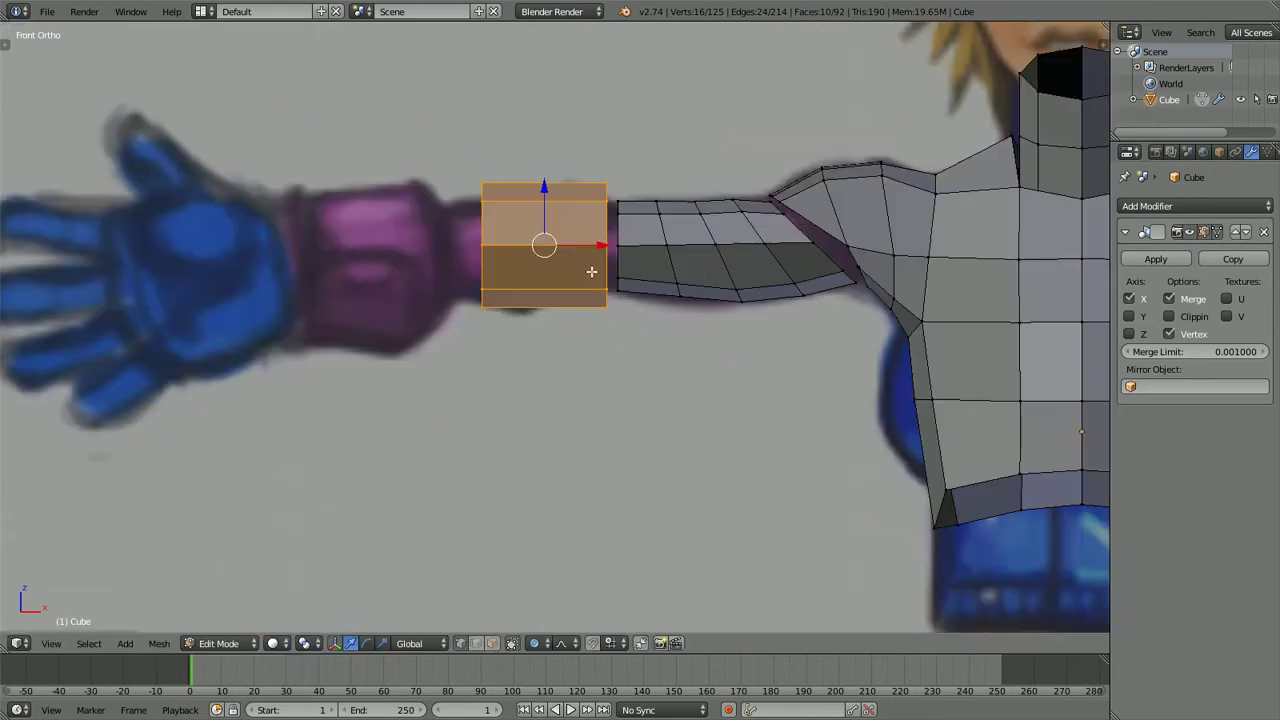
scroll(595, 277, down, 5)
key(z)
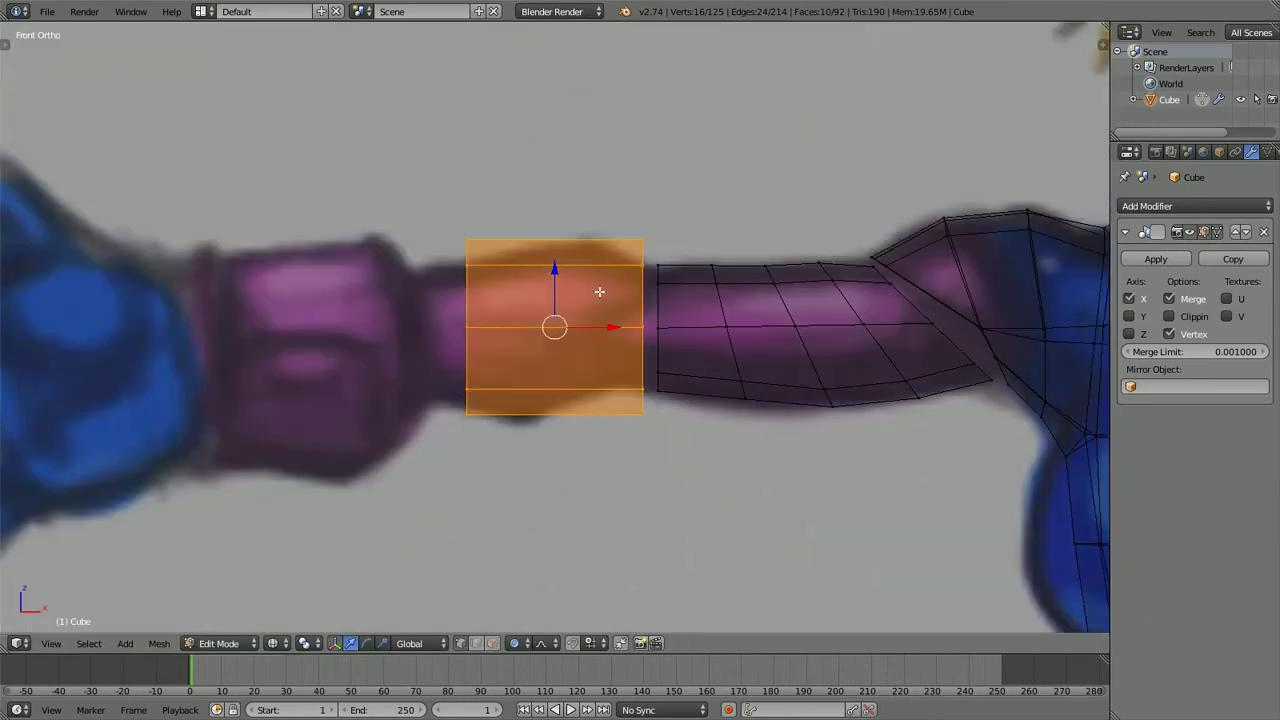
key(g)
key(x)
click(580, 292)
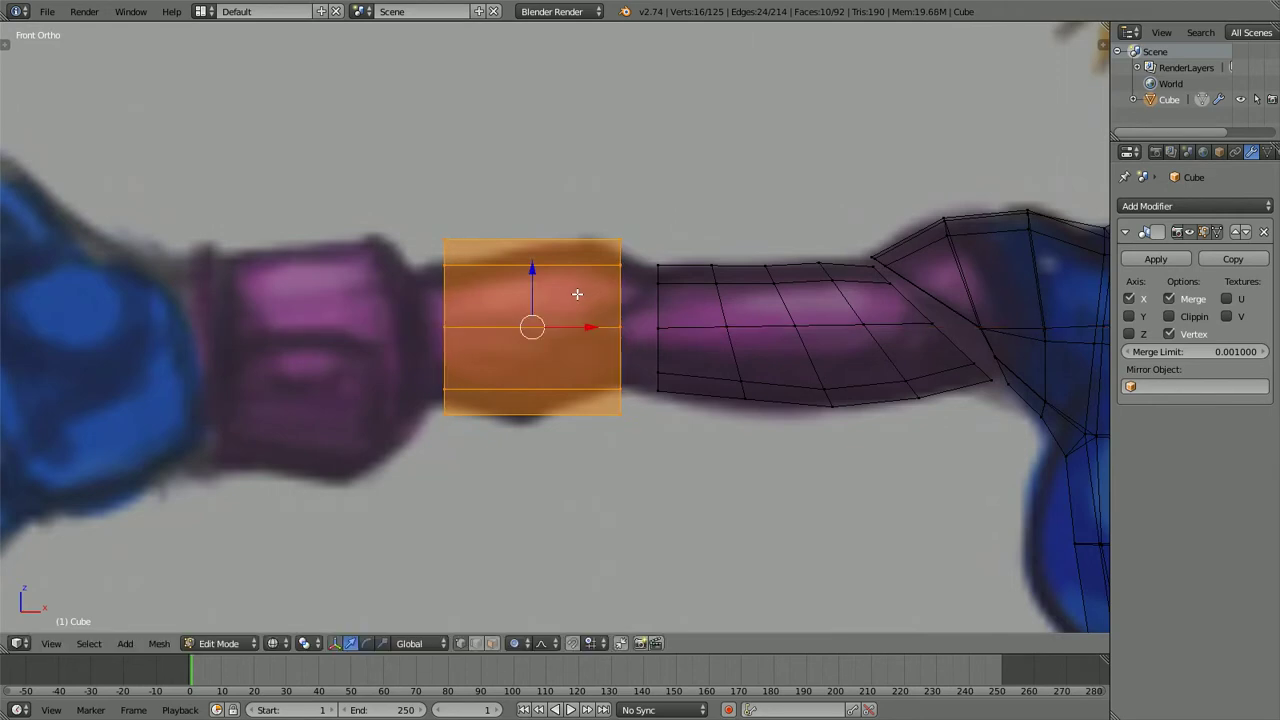
Select the hand-side end of the forearm cylinder and extend it along X to the reference wrist
key(a)
scroll(577, 293, down, 2)
mouse_move(600, 199)
ctrl+mouse_down()
mouse_move(434, 366)
mouse_move(499, 348)
ctrl+mouse_up()
key(g)
key(x)
click(334, 341)
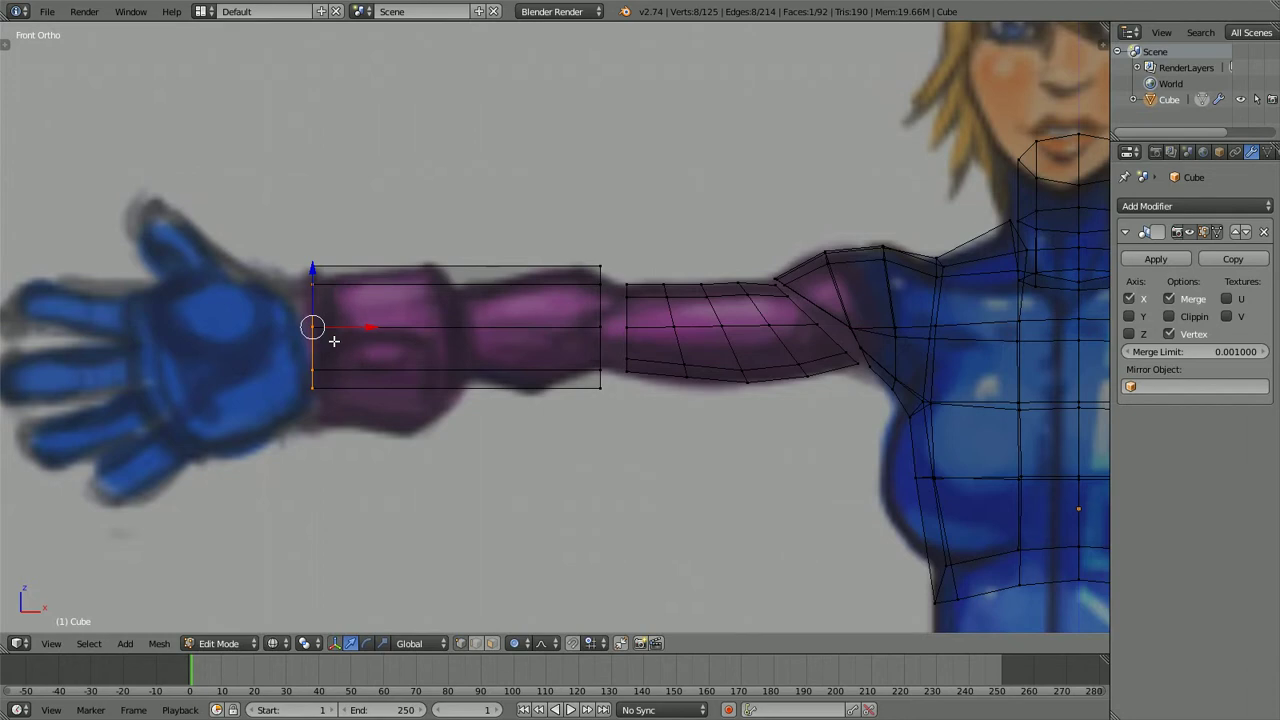
Add an edge loop where the glove cuff meets the forearm and scale it down to the reference's narrow point
key(ctrl+r)
click(456, 325)
right_click(456, 327)
key(g)
key(g)
click(470, 330)
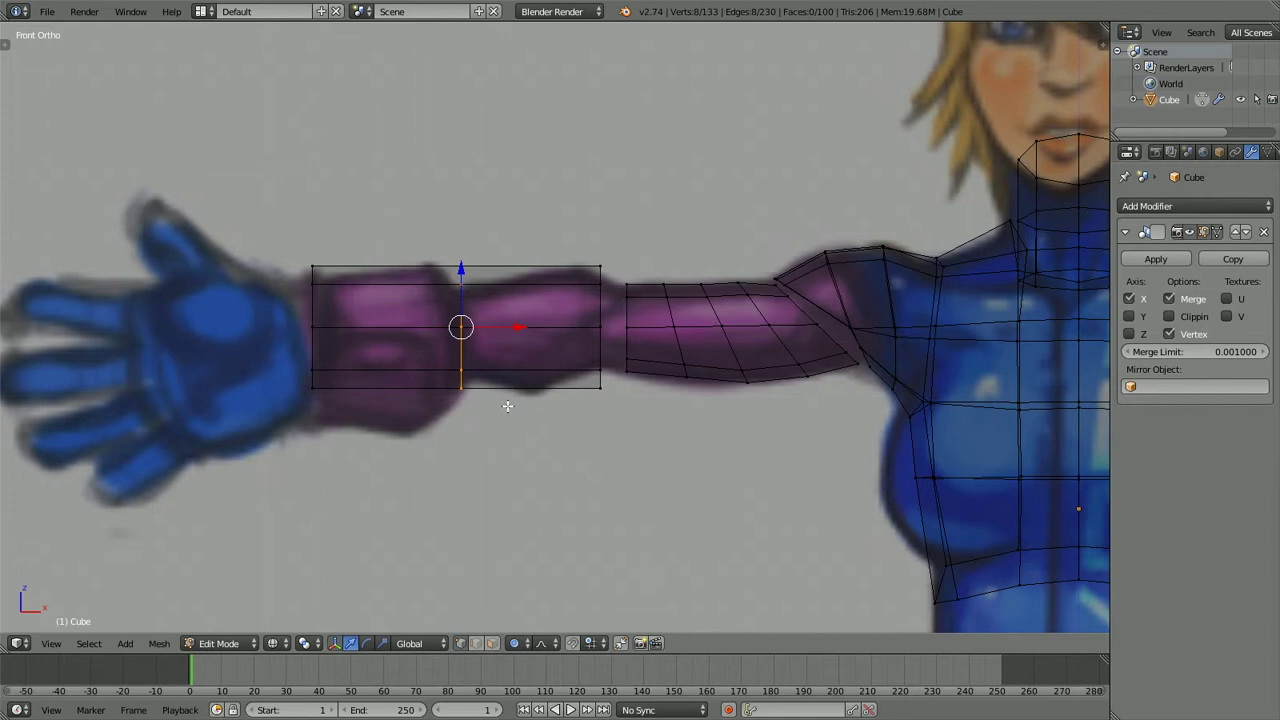
key(s)
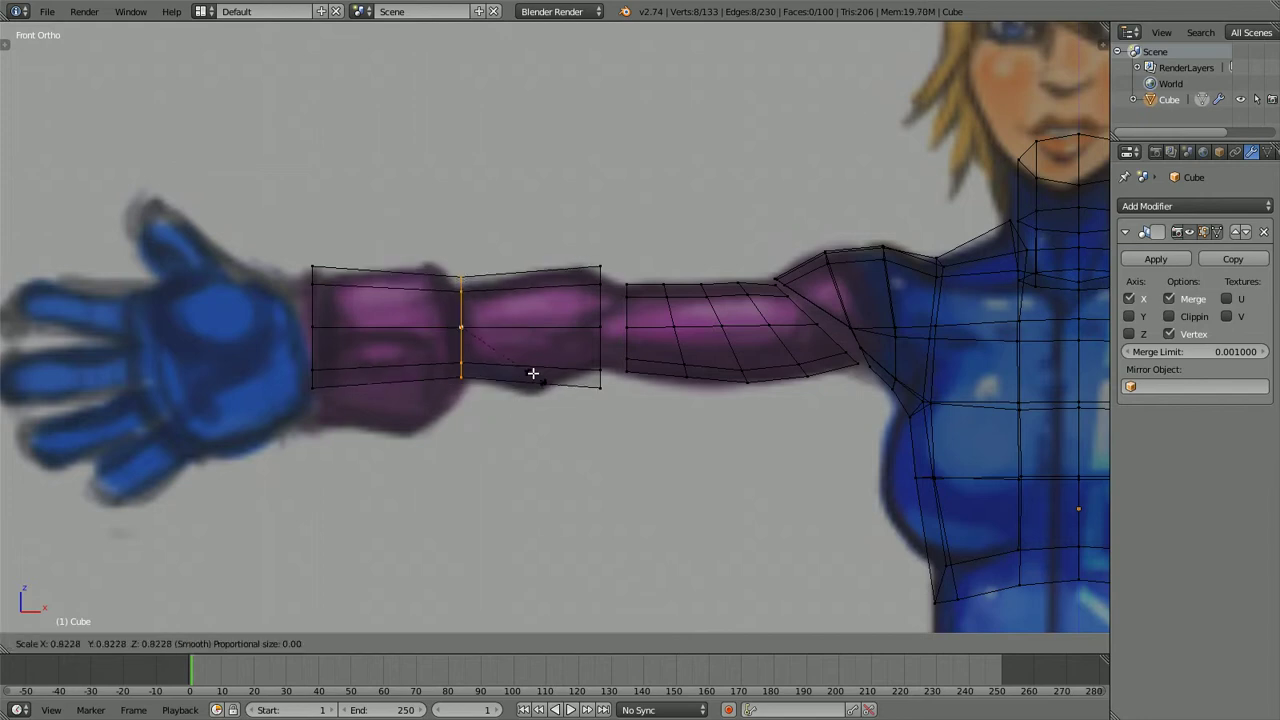
click(526, 364)
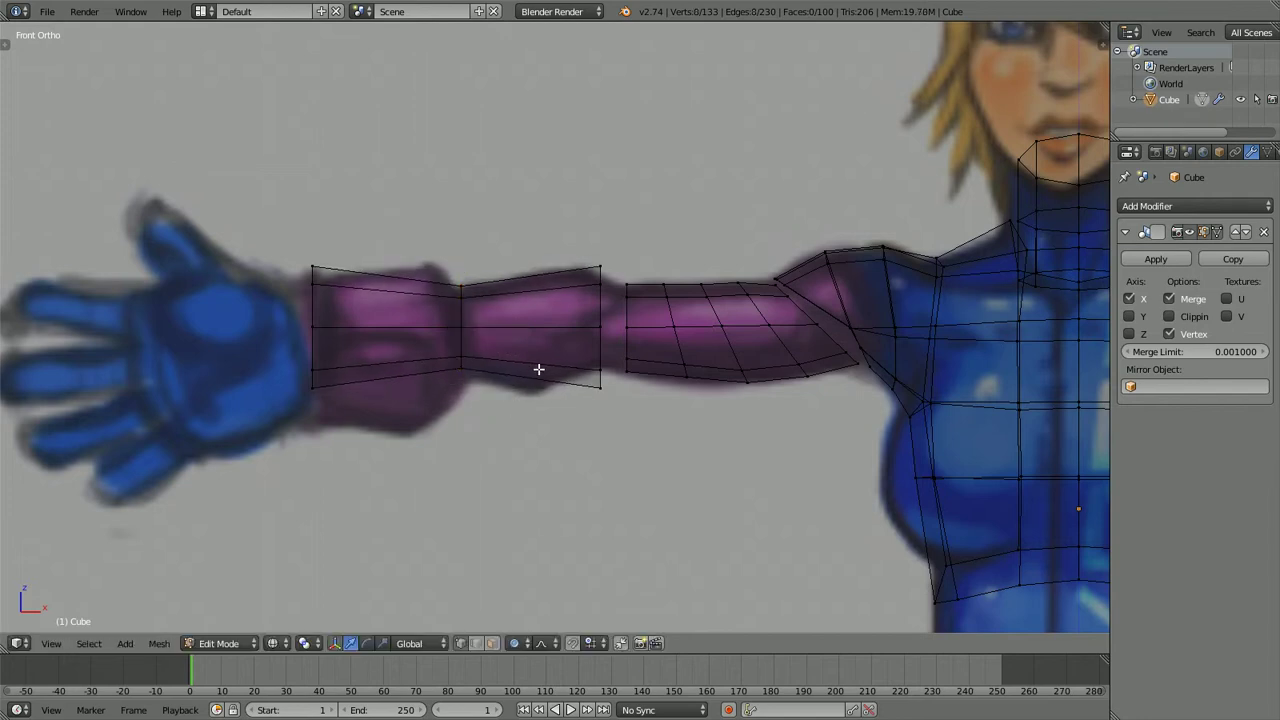
Add an edge loop midway along the elbow-side section of the forearm and scale it up to about 1.12
key(ctrl+r)
click(539, 363)
right_click(539, 362)
key(s)
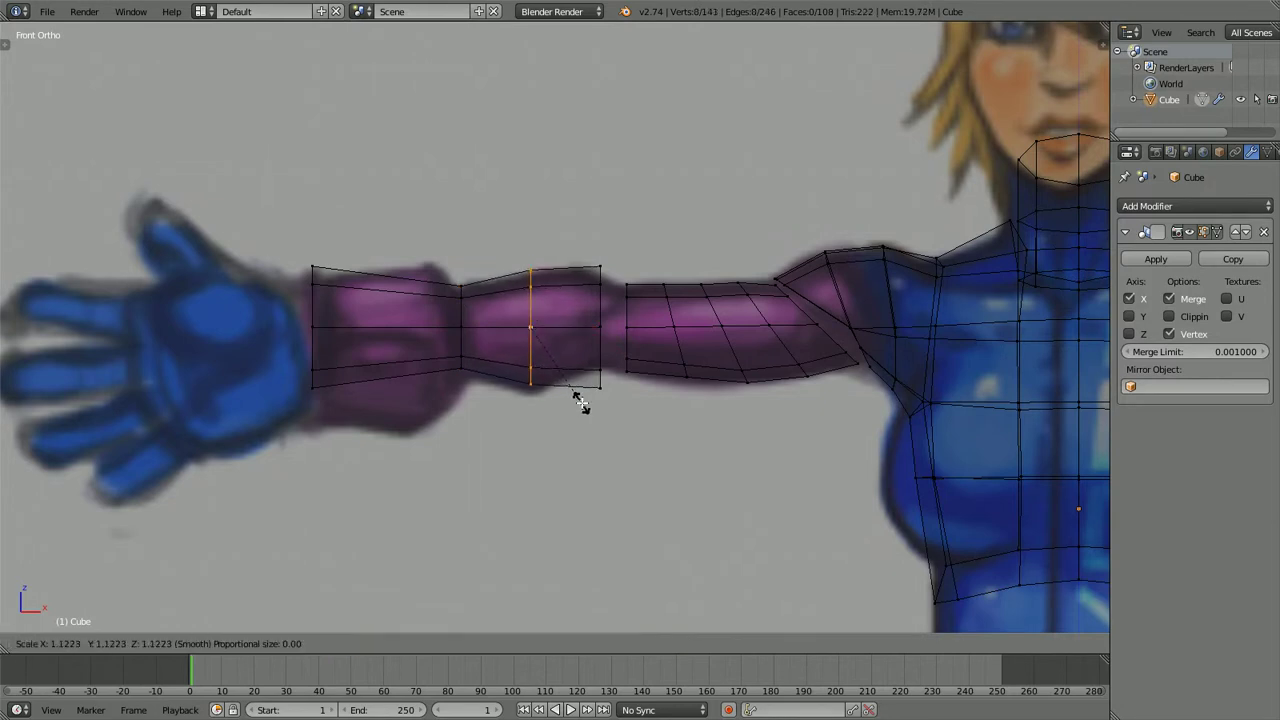
click(584, 403)
Add an edge loop midway along the glove cuff and scale it up to about 1.34
key(a)
key(ctrl+r)
click(388, 287)
right_click(389, 323)
key(s)
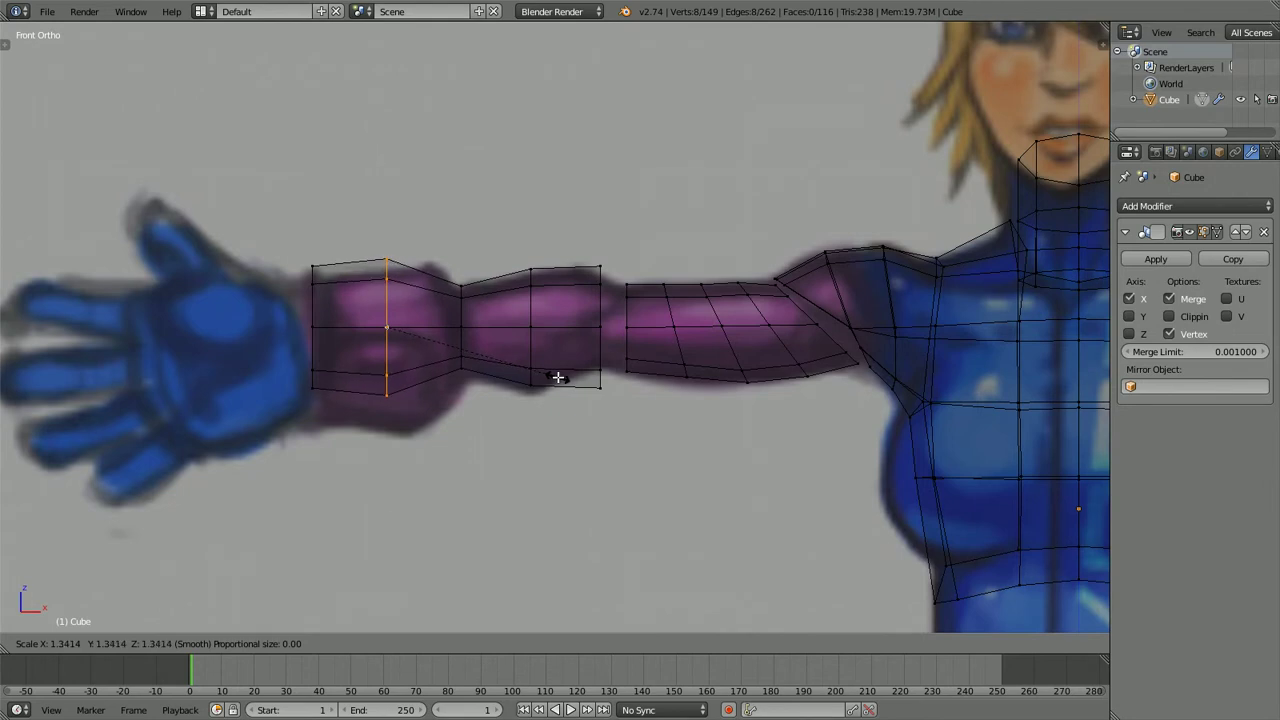
click(556, 376)
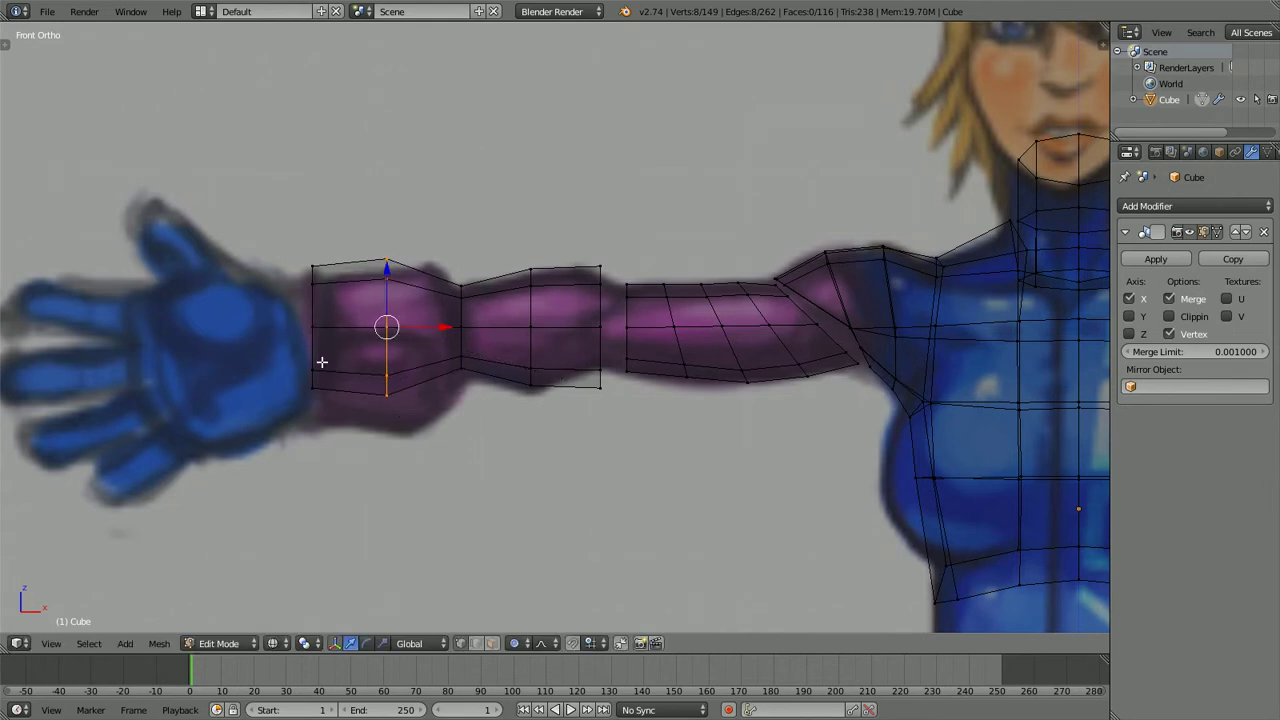
Delete the cap faces at the wrist and elbow ends of the forearm cylinder
scroll(331, 366, down, 4)
scroll(328, 367, up, 3)
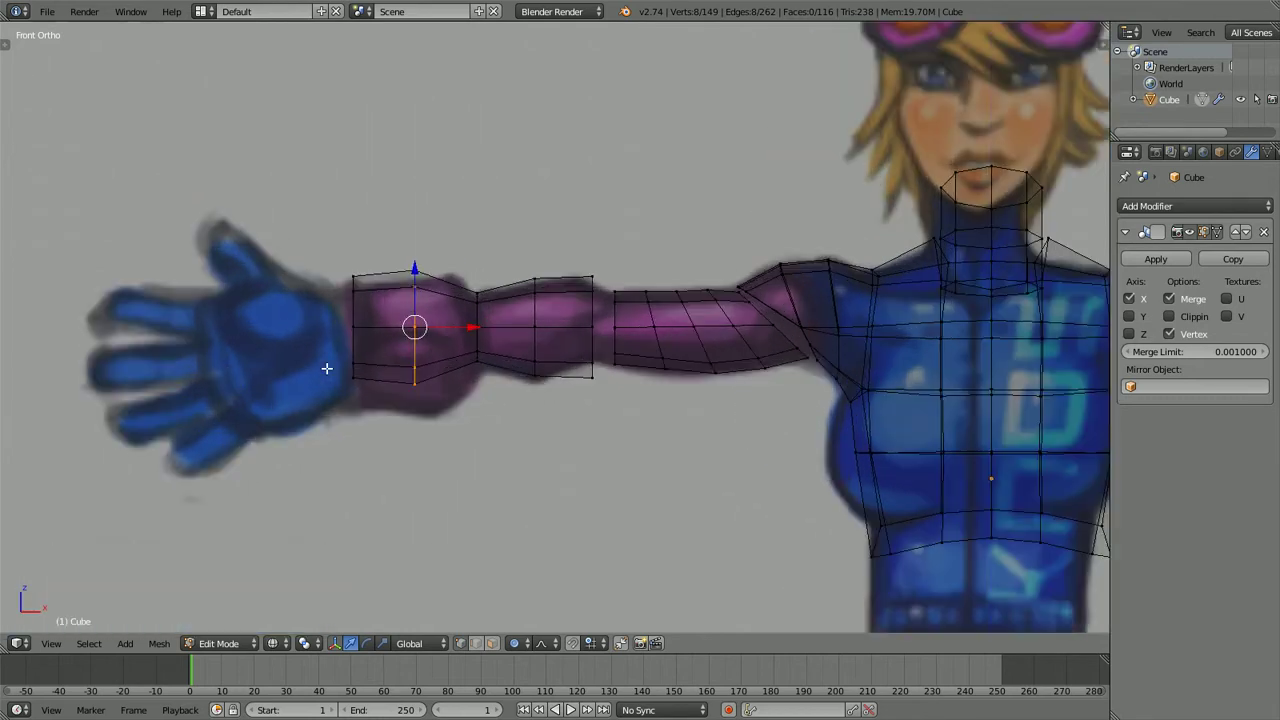
key(a)
alt+right_click(352, 370)
key(x)
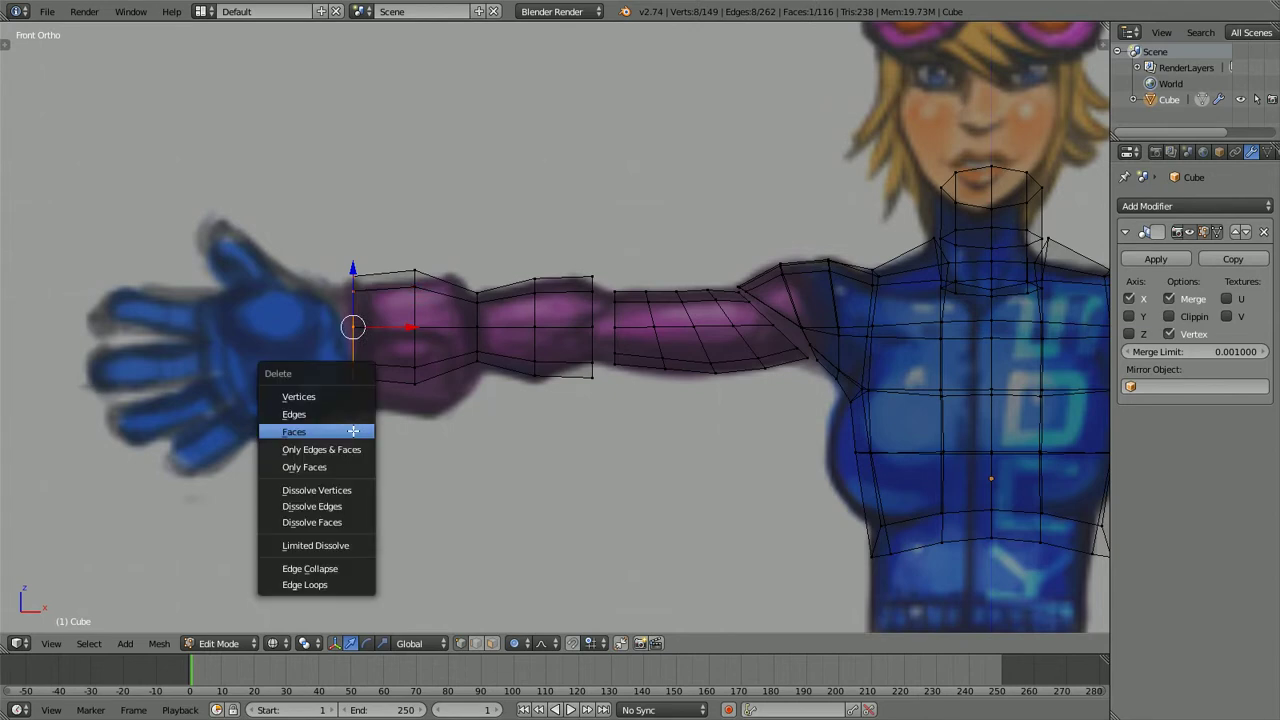
click(346, 432)
key(c)
mouse_move(568, 261)
mouse_down()
mouse_move(575, 398)
mouse_move(579, 252)
mouse_up()
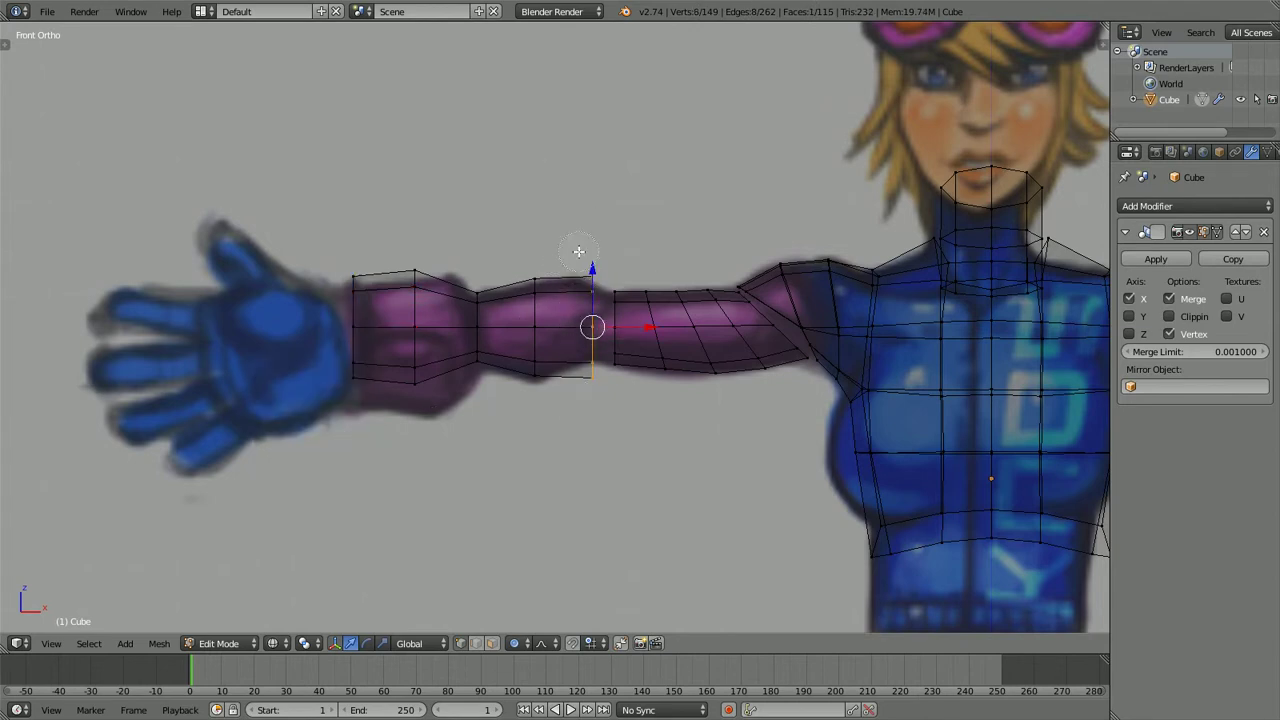
key(x)
click(584, 399)
Select the forearm's open edge loop at the elbow and scale it to match the reference outline
key(ctrl+Tab)
right_click(591, 314)
key(s)
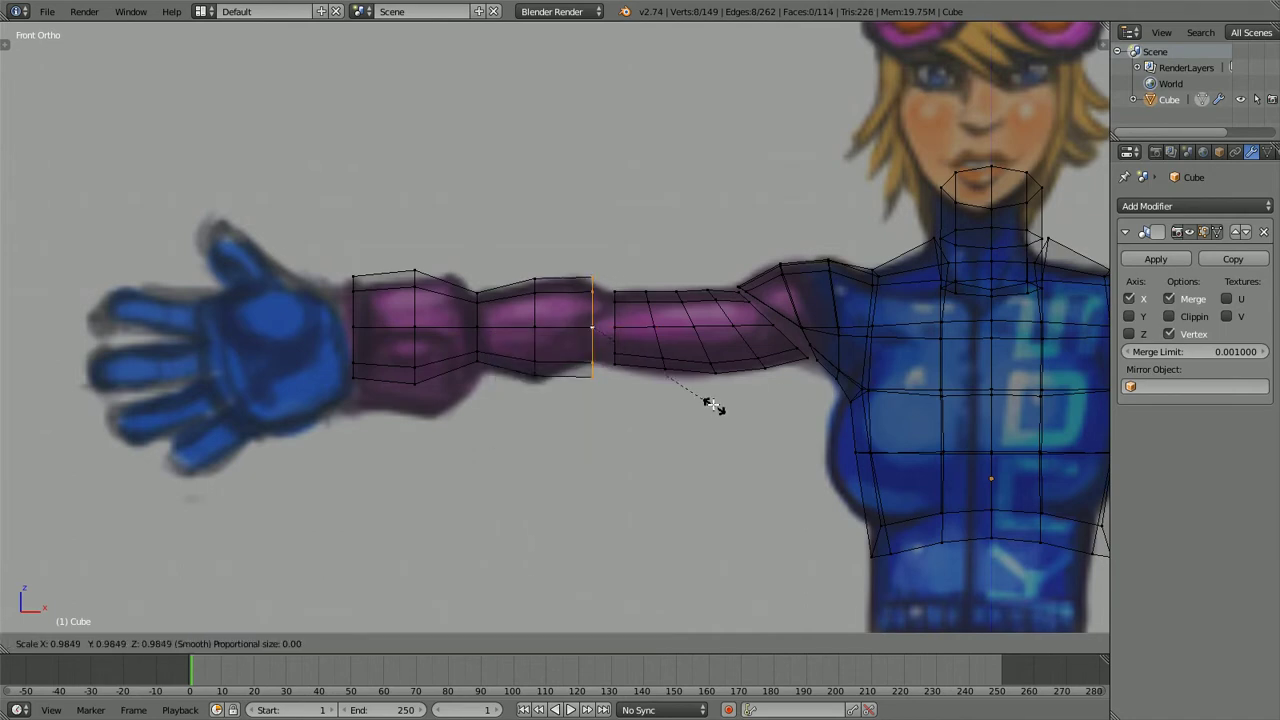
click(706, 388)
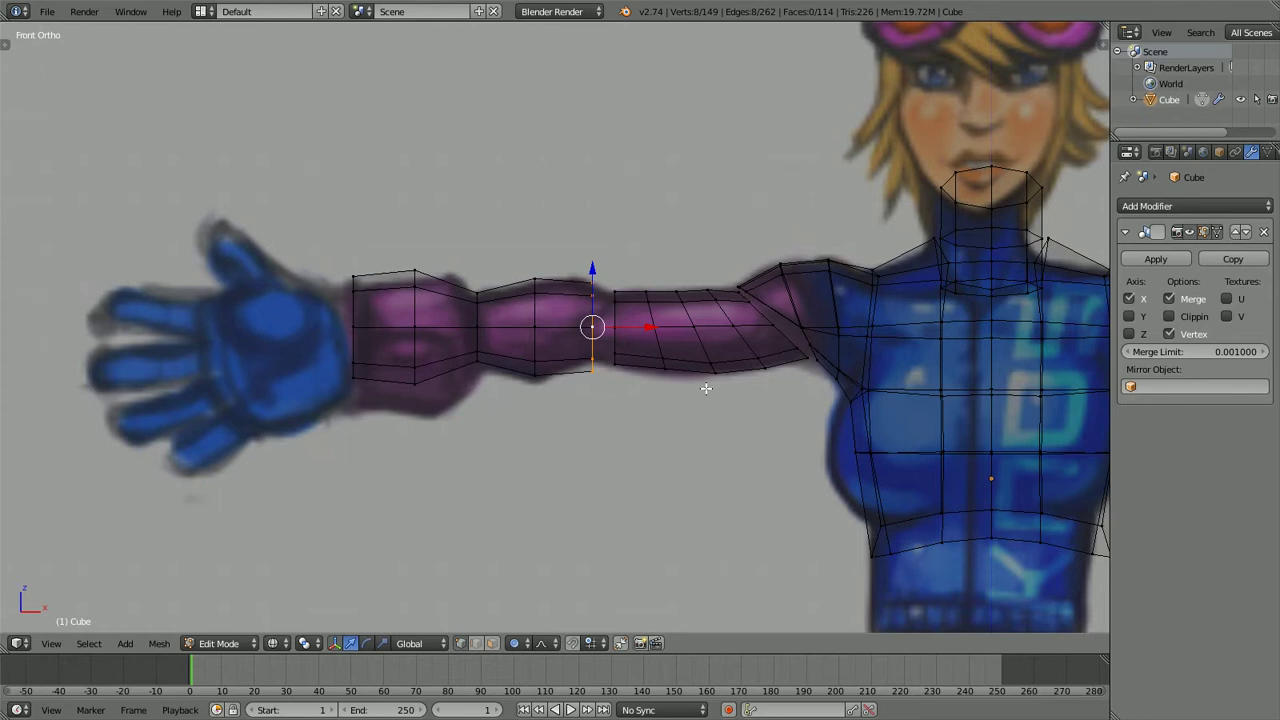
key(s)
click(693, 382)
key(g)
key(x)
right_click(693, 382)
key(g)
key(x)
right_click(697, 384)
Move the forearm's elbow-end loop slightly along X towards the wrist
key(g)
key(x)
click(690, 384)
Add an ico sphere to the mesh for the elbow joint
key(a)
key(shift+a)
click(689, 375)
scroll(690, 386, down, 3)
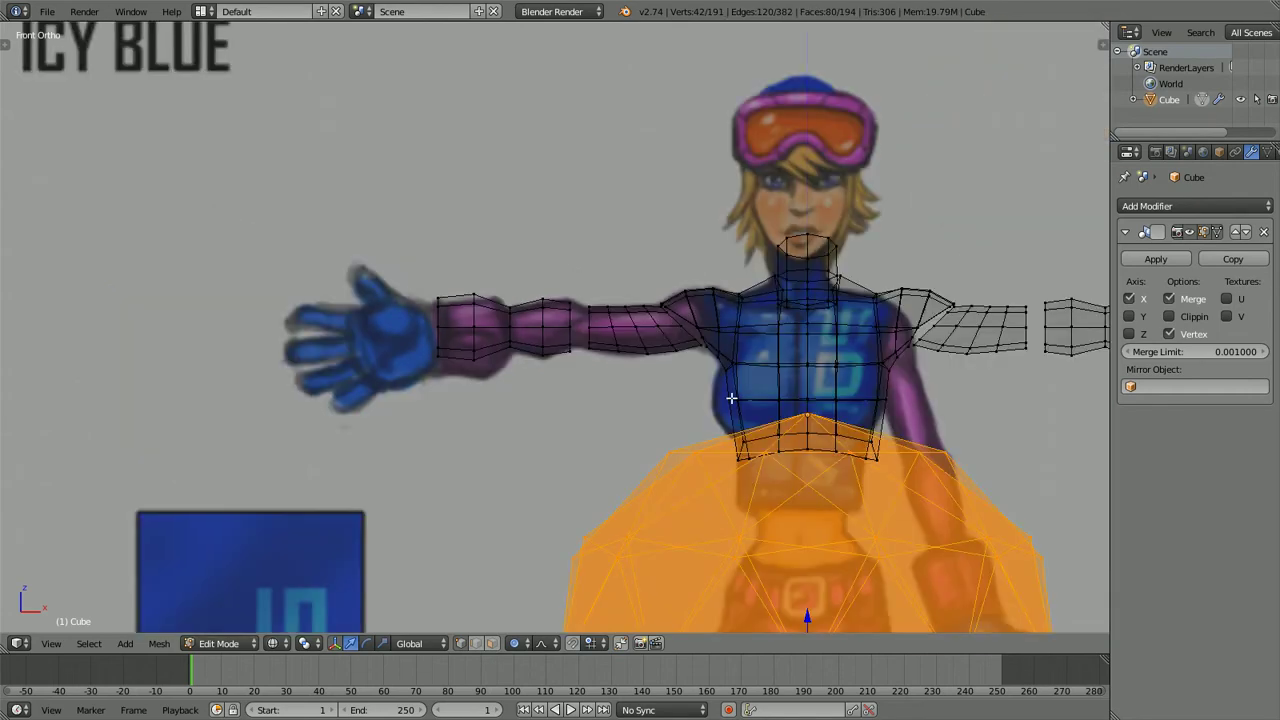
Move the ico sphere below the forearm and scale it down close to the arm's thickness
key(g)
click(460, 194)
scroll(557, 318, down, 1)
key(s)
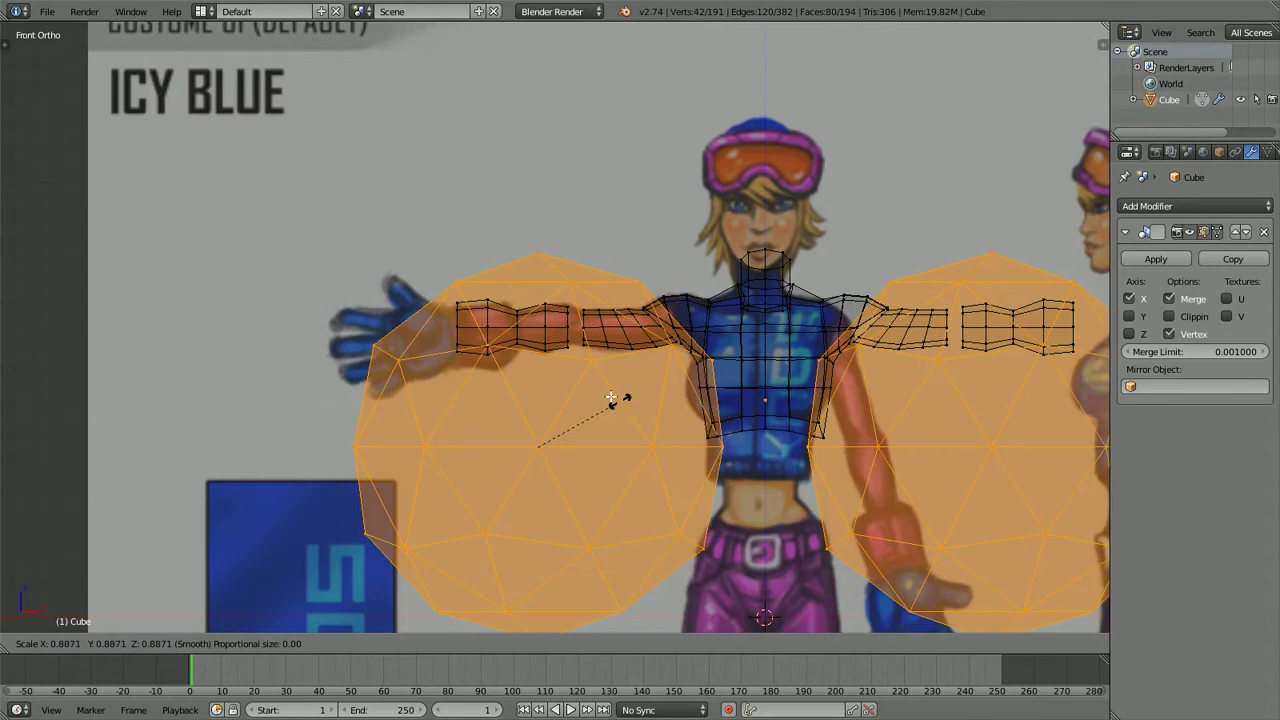
click(540, 370)
scroll(650, 458, up, 3)
key(s)
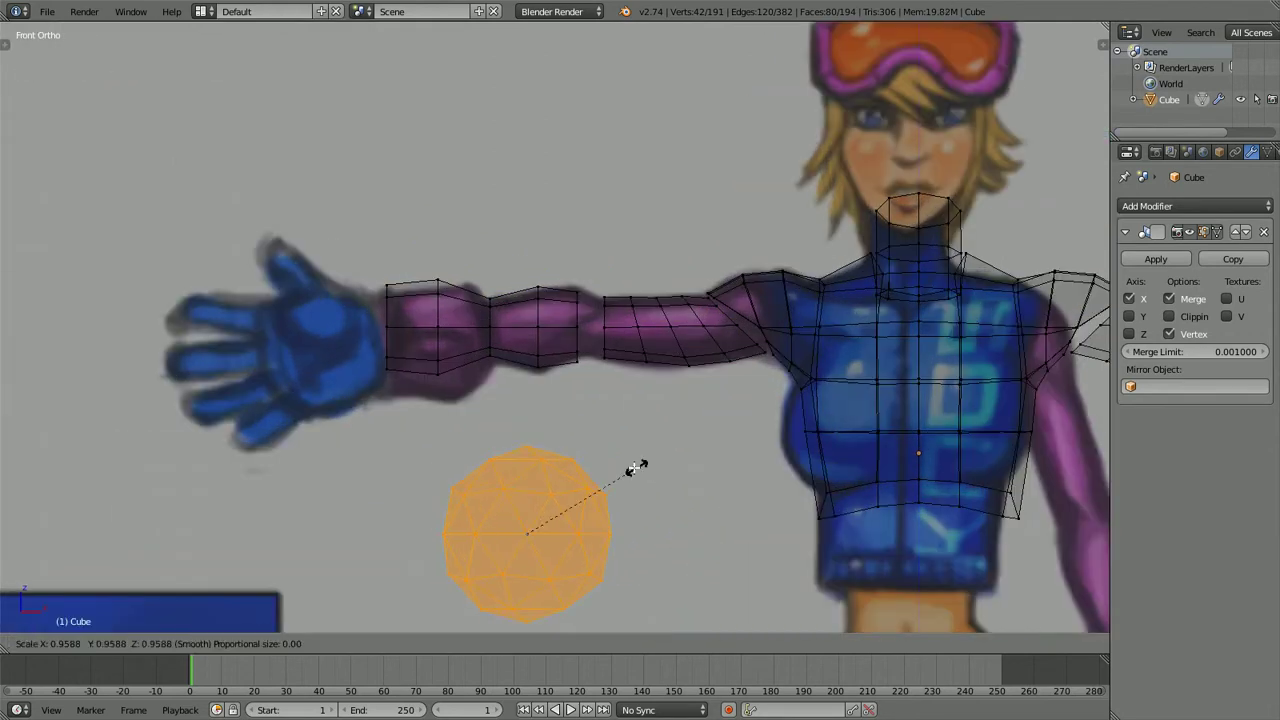
click(600, 466)
Place the sphere in the gap between forearm and upper arm and scale it down to fit the elbow
key(g)
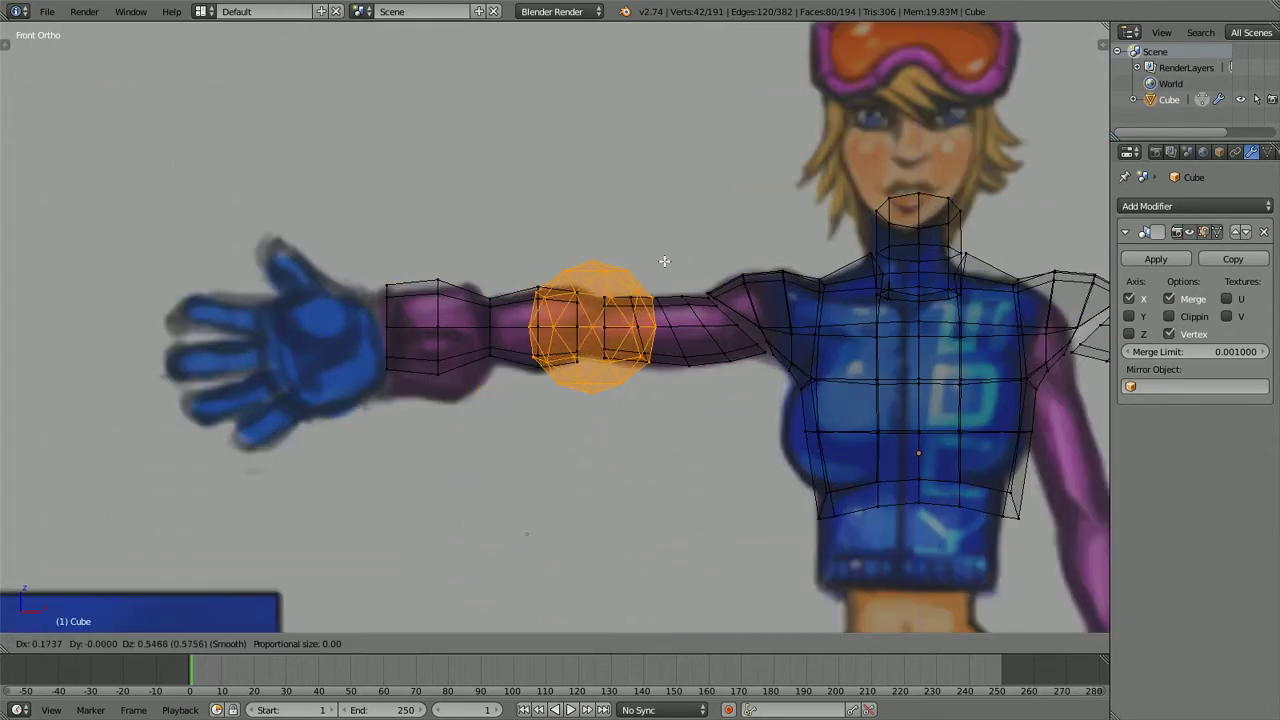
click(664, 263)
scroll(684, 316, up, 2)
key(s)
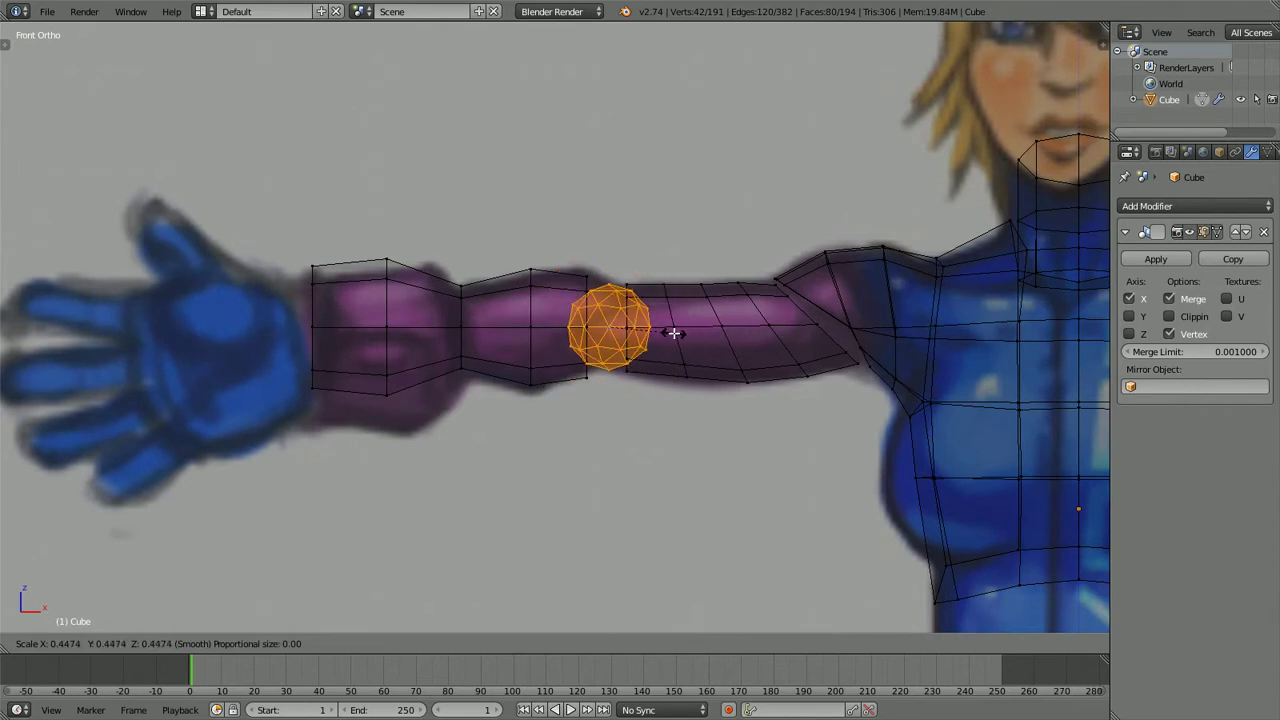
scroll(674, 333, up, 2)
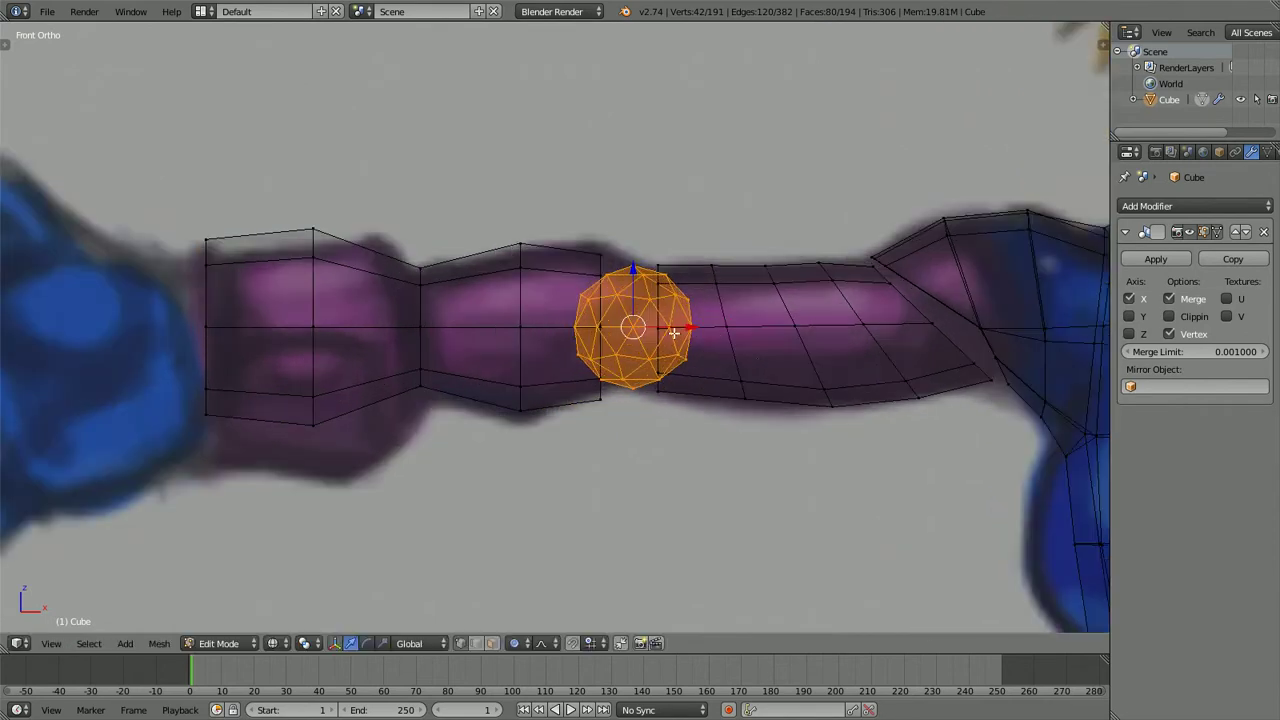
click(778, 357)
Move the elbow sphere along Y in the top view in line with the upper arm's open end
key(KP_7)
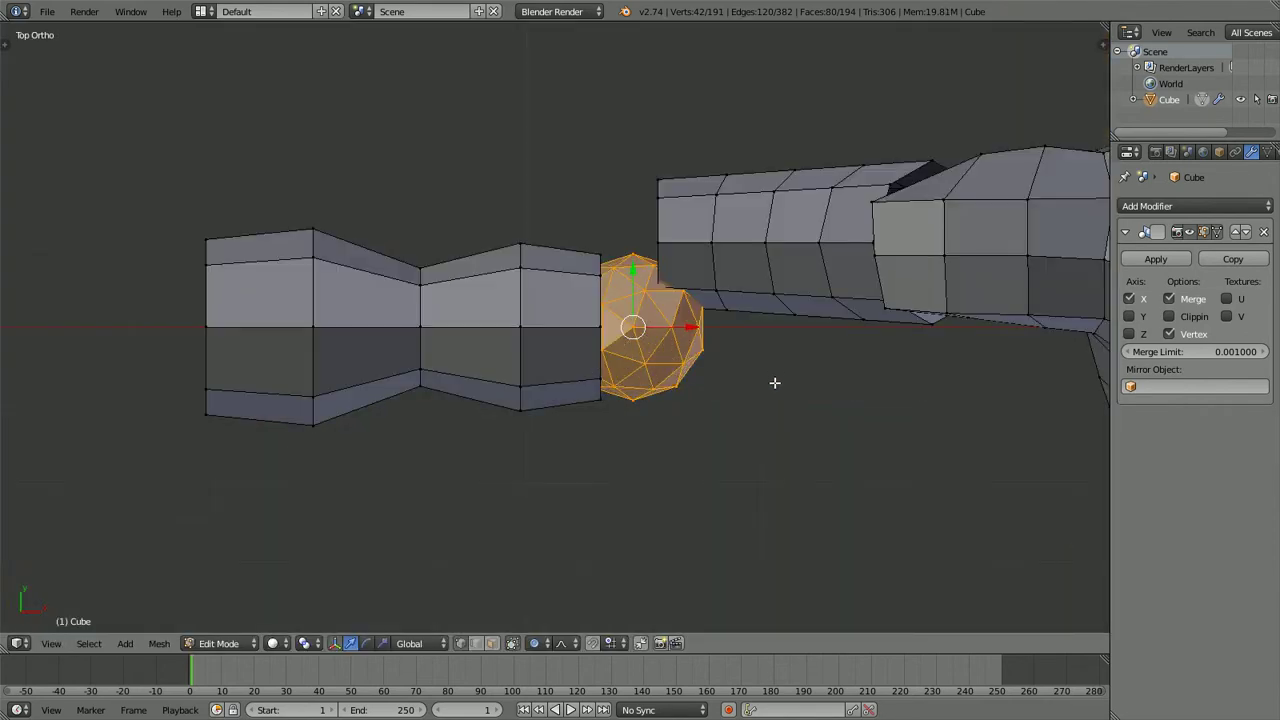
key(g)
key(y)
click(773, 300)
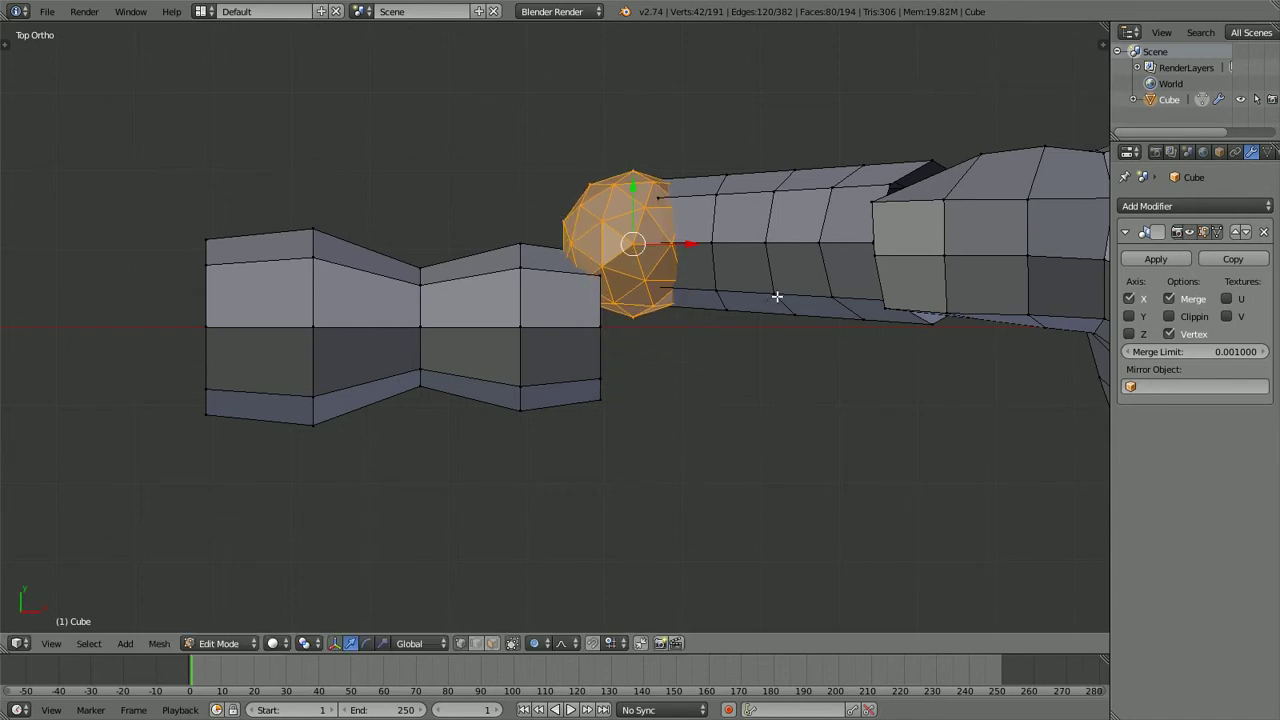
Fine-tune the elbow sphere's position along Y in the side view
key(KP_1)
key(KP_3)
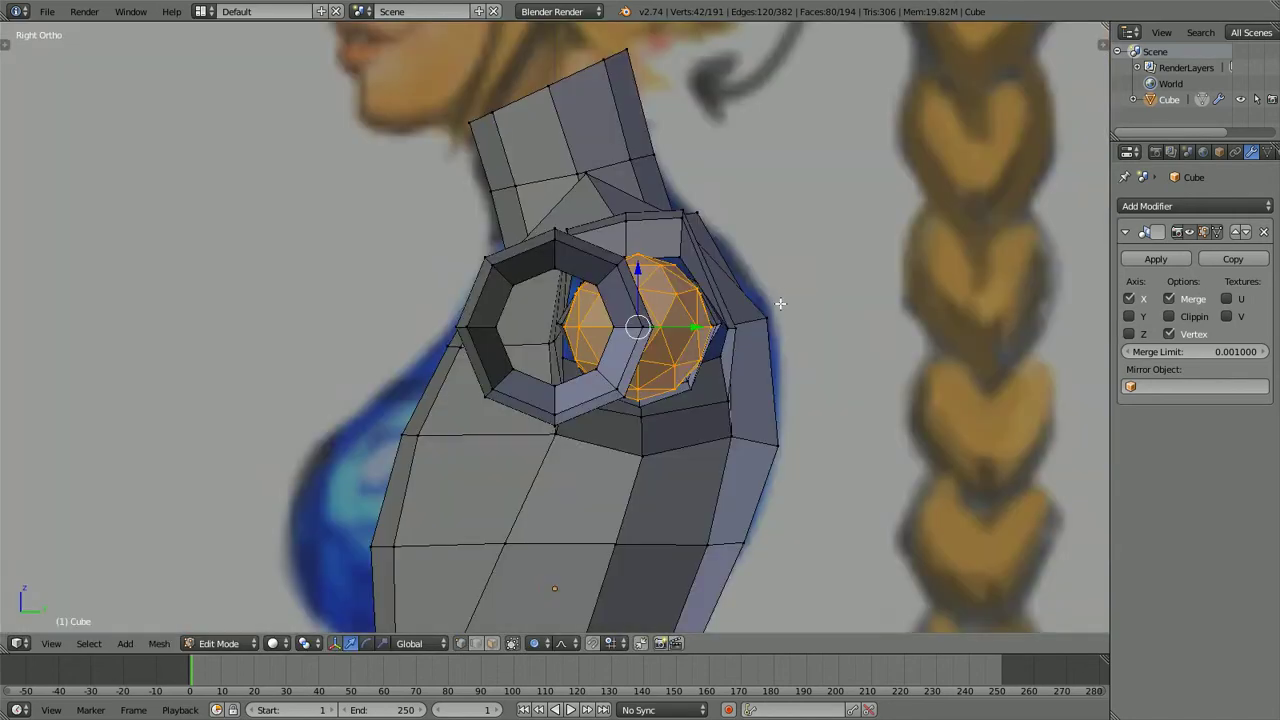
key(g)
key(y)
click(781, 304)
Readjust the elbow sphere along Y in the top view to centre it on the upper arm
key(KP_7)
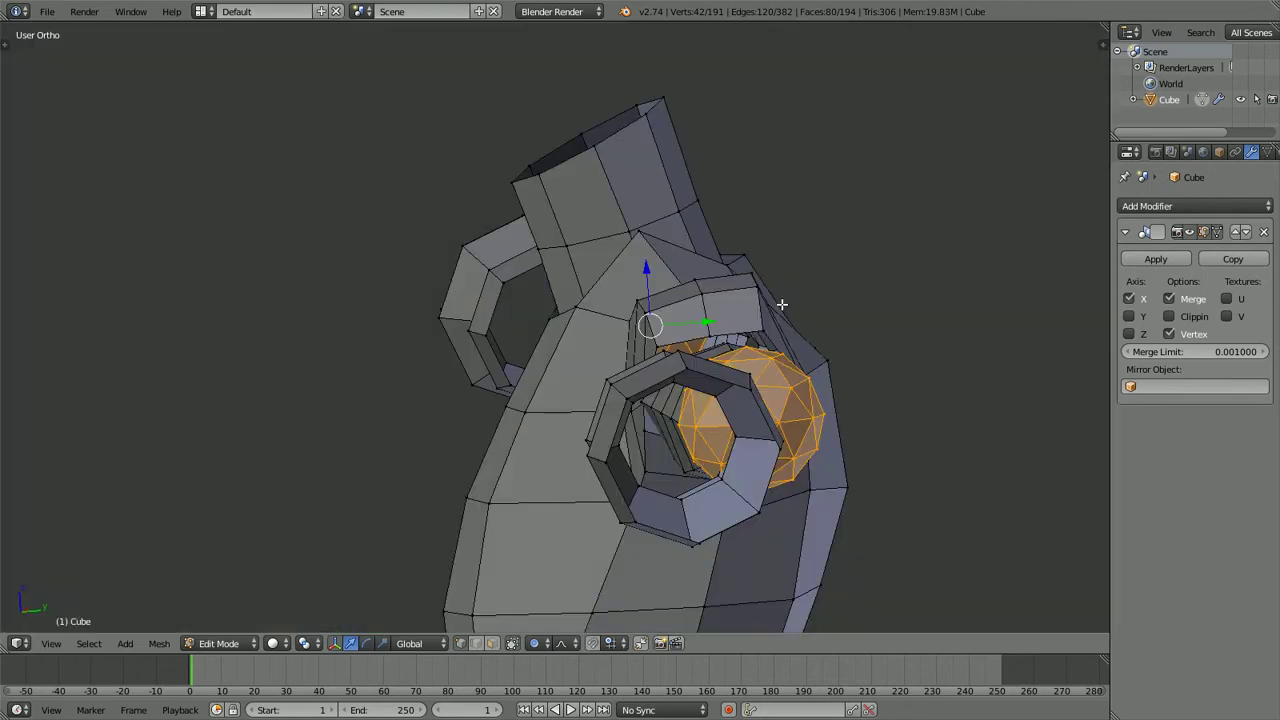
key(g)
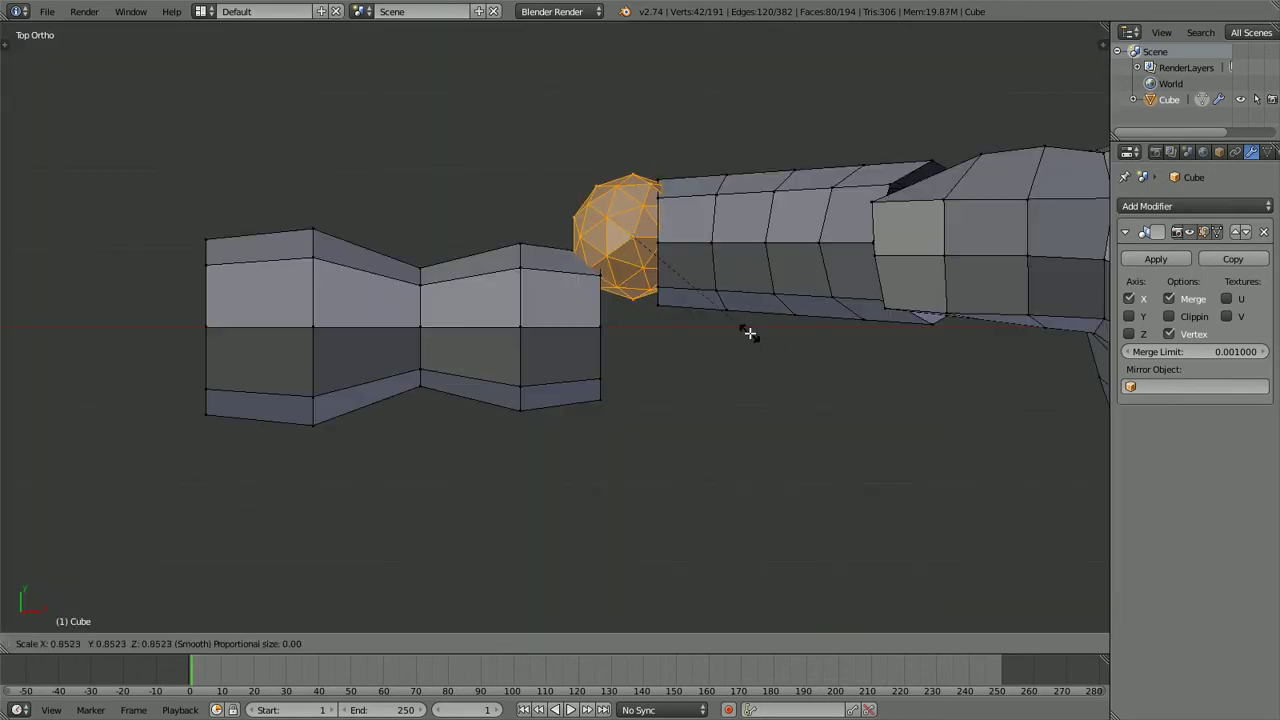
right_click(751, 332)
key(g)
key(y)
click(749, 337)
Move the whole forearm piece along Y in line with the elbow sphere and upper arm
key(a)
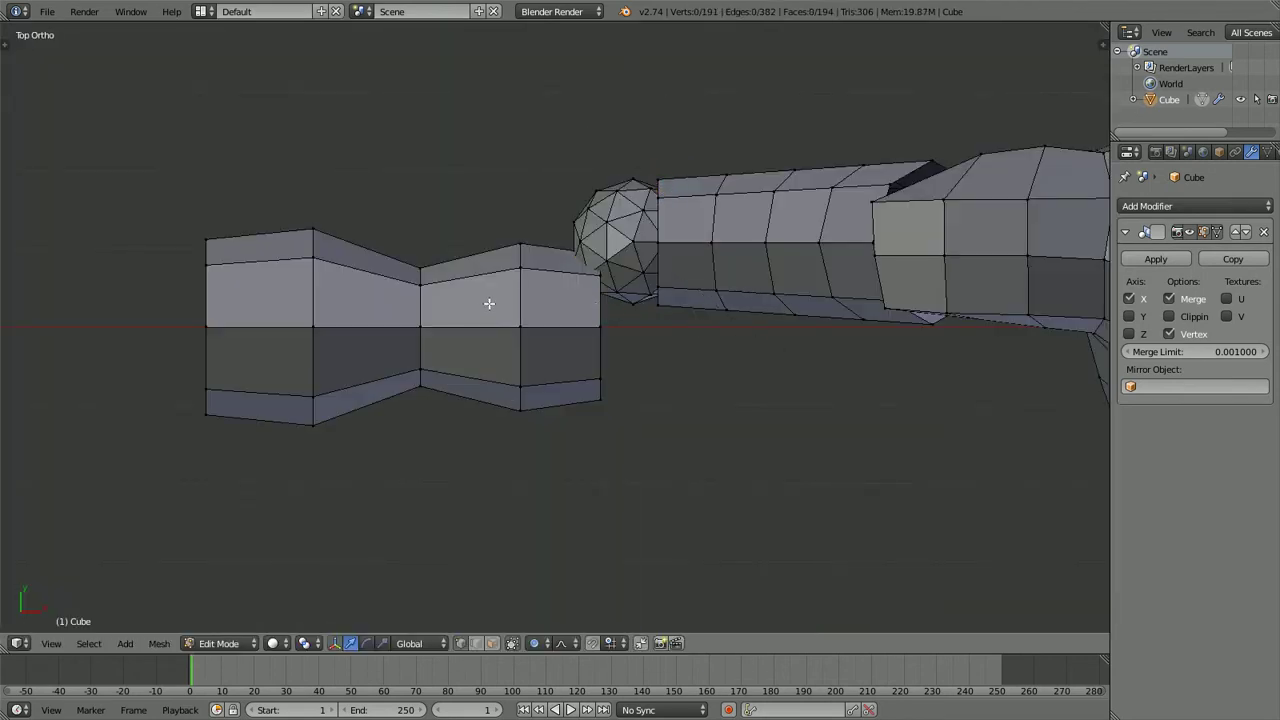
key(l)
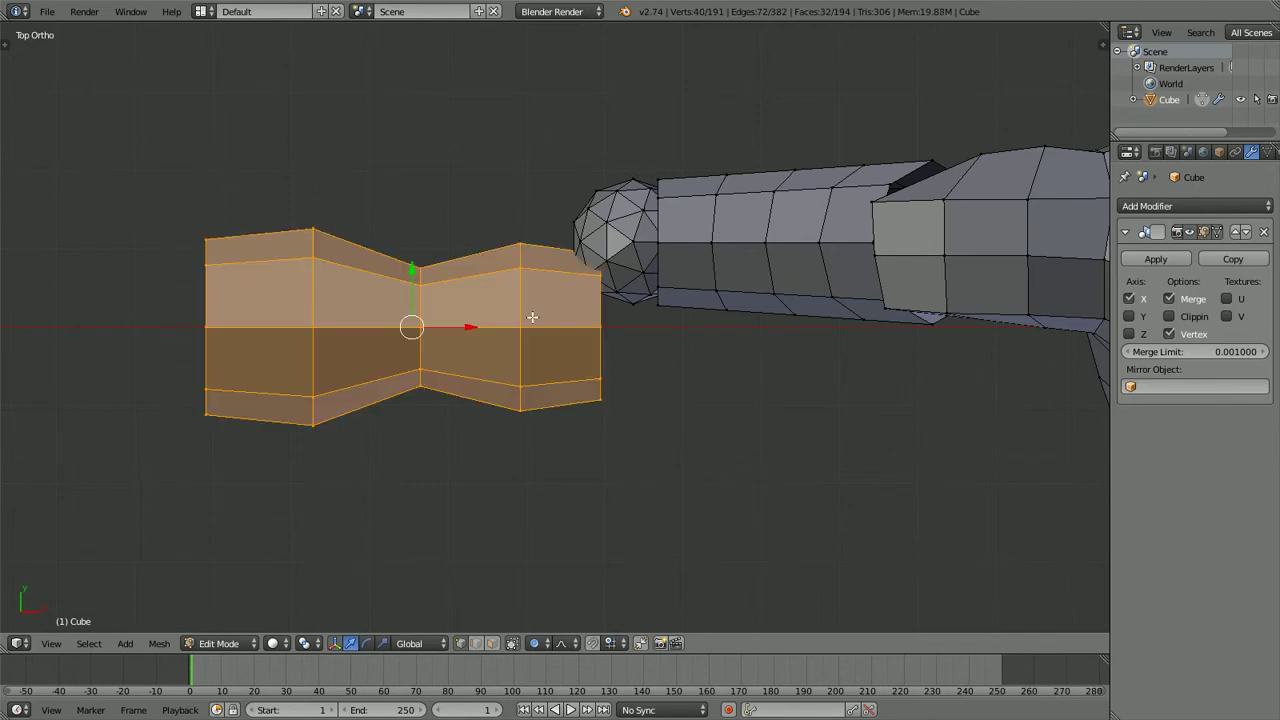
key(g)
key(y)
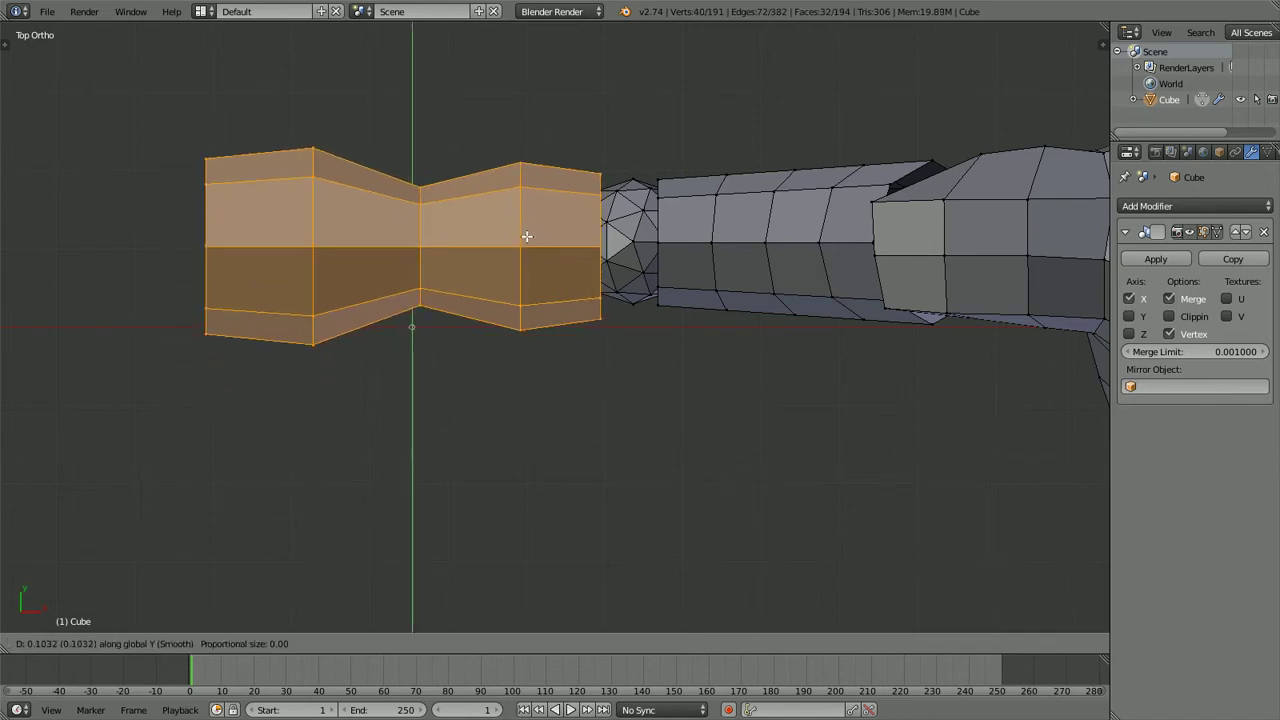
click(527, 234)
Scale the elbow sphere up slightly in the front view to match the arm's thickness
key(KP_1)
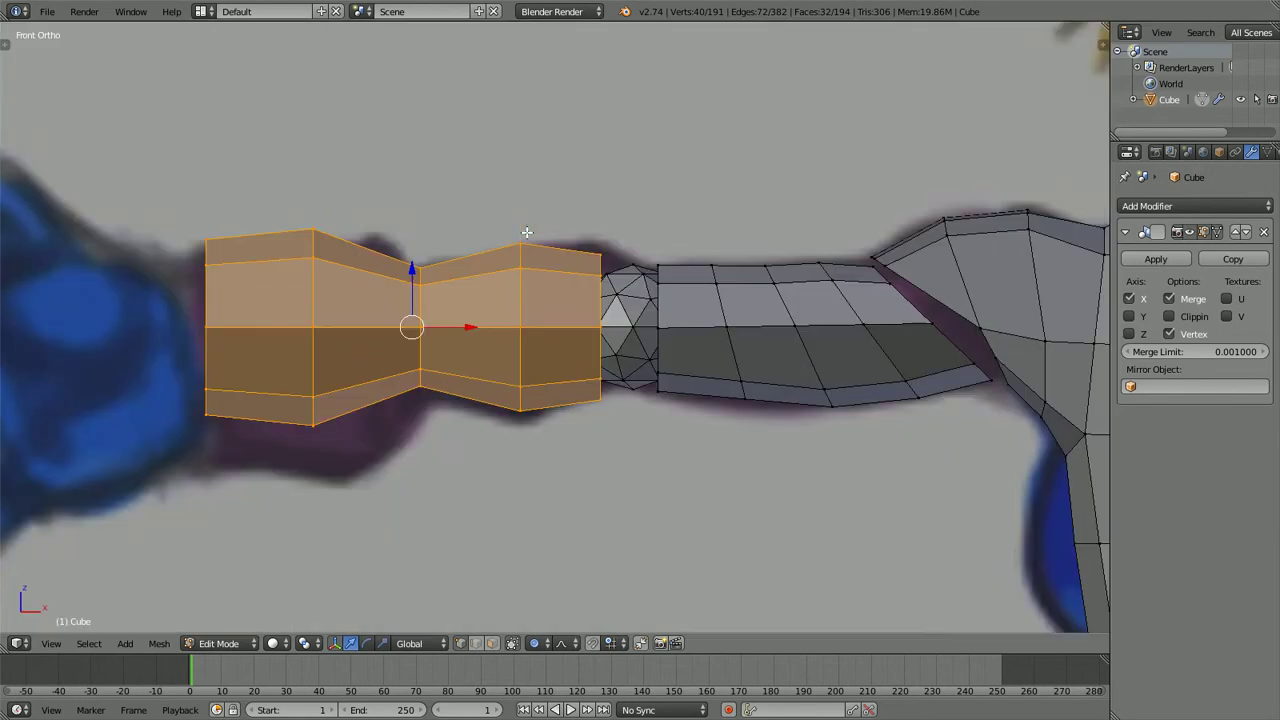
key(a)
key(l)
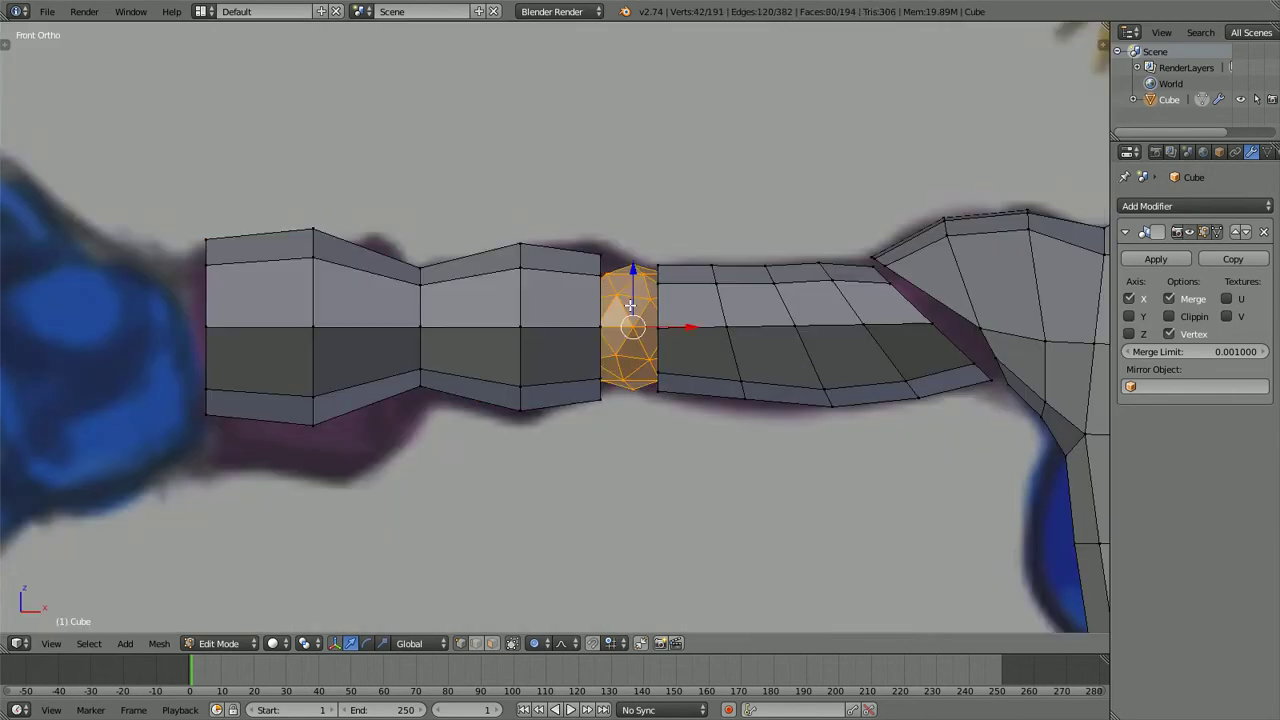
key(s)
right_click(635, 302)
key(s)
click(737, 428)
Move the elbow sphere along X toward the forearm, centring it in the gap between the arm pieces
key(KP_7)
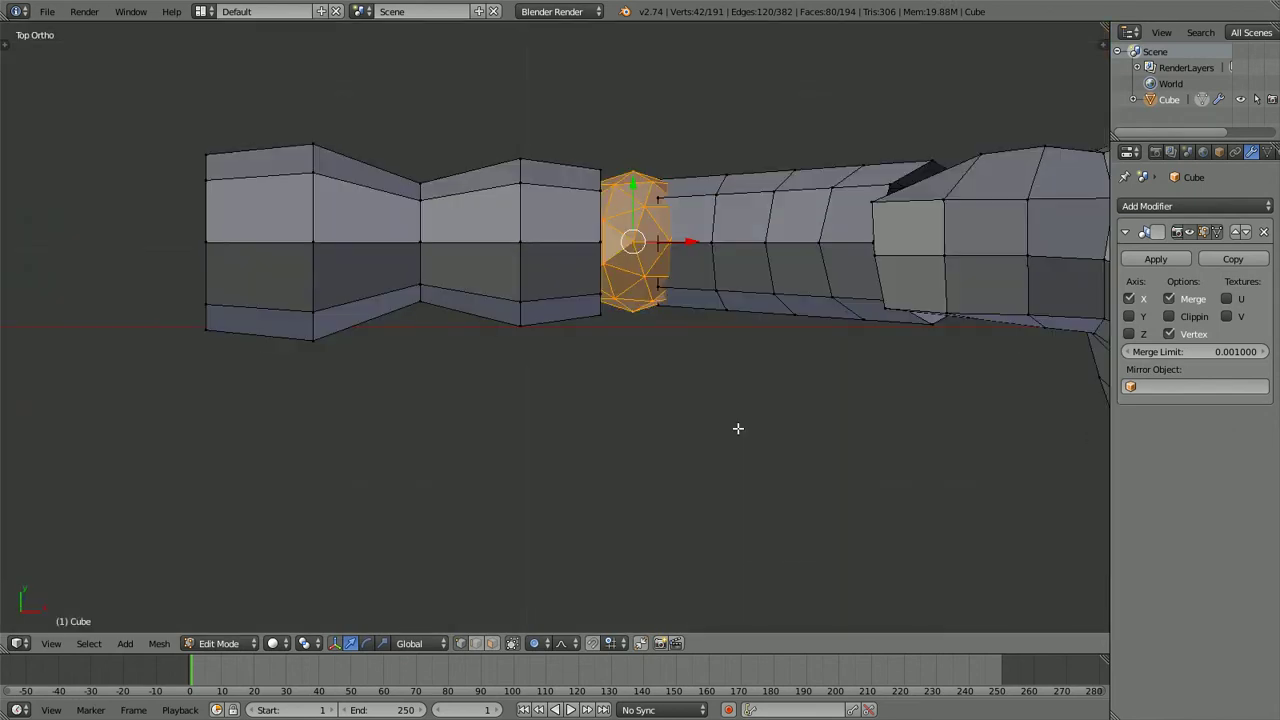
key(g)
key(x)
click(728, 428)
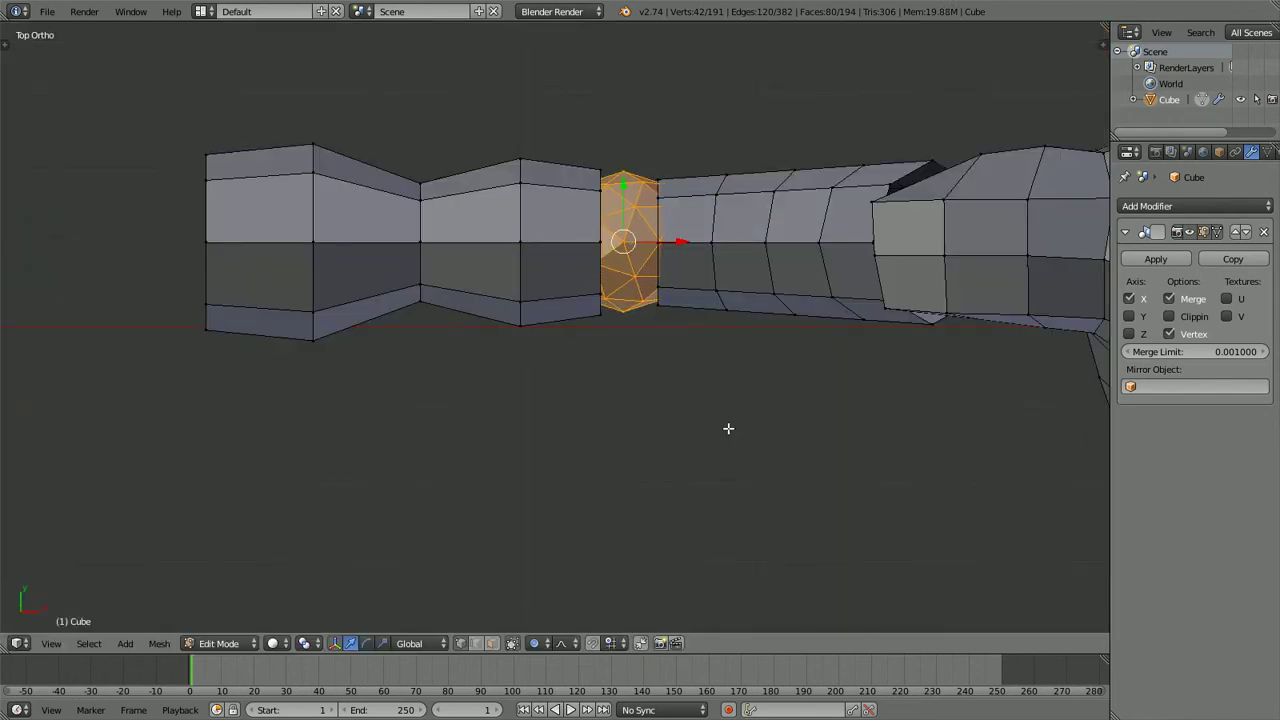
Examine how the arm pieces fit the reference drawing in both wireframe and solid shading
key(KP_1)
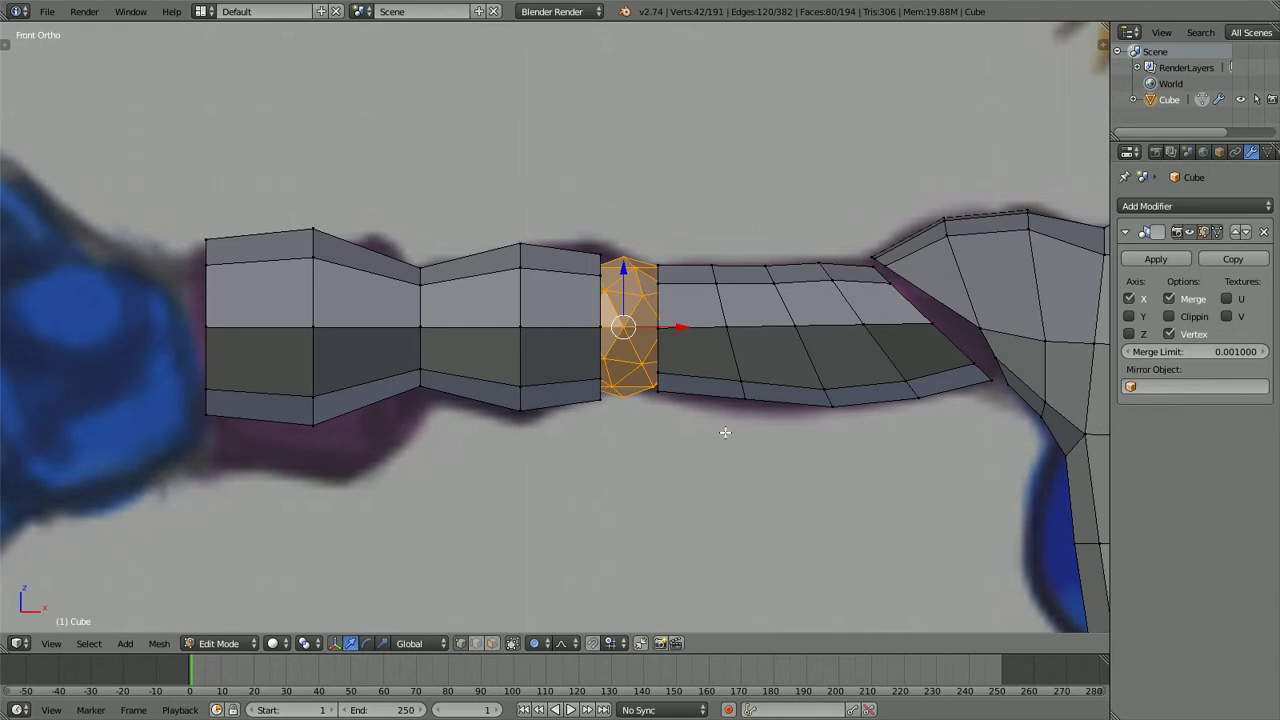
key(a)
key(z)
key(z)
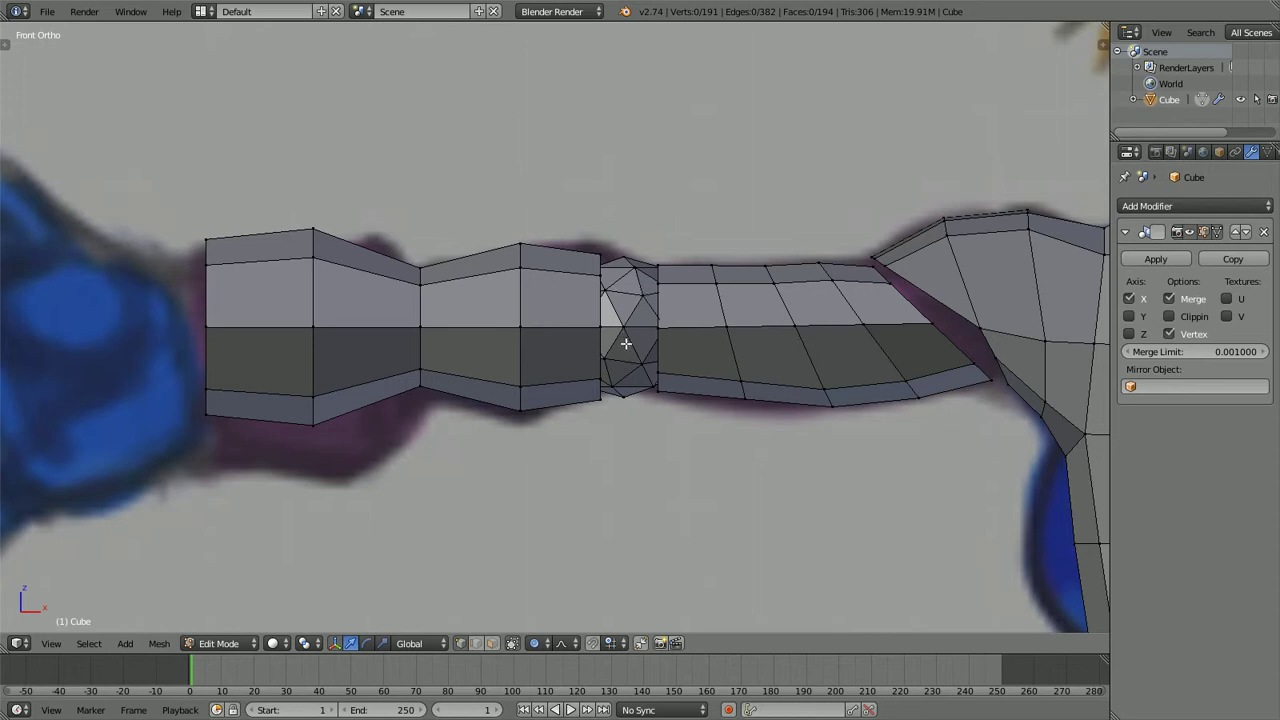
scroll(626, 343, up, 2)
scroll(626, 353, down, 2)
key(z)
scroll(430, 343, down, 2)
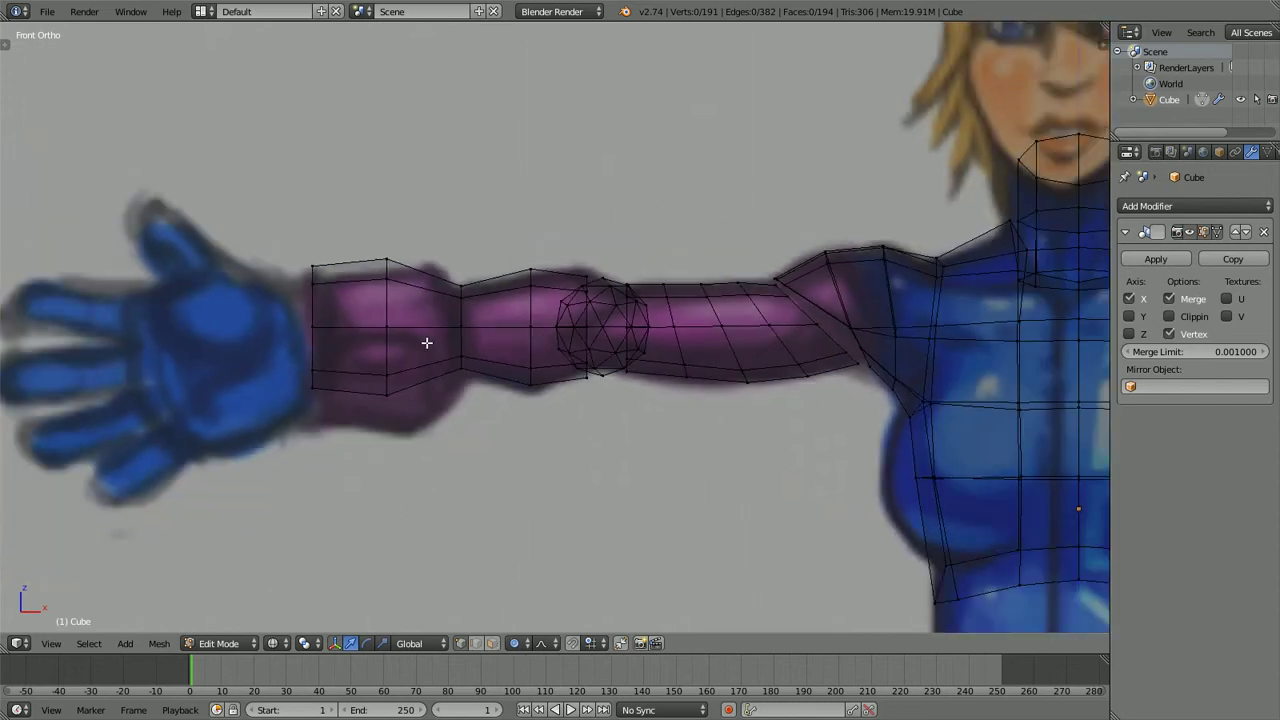
key(z)
middle_drag(401, 337, 450, 340)
key(KP_1)
key(Tab)
key(Tab)
scroll(470, 340, down, 2)
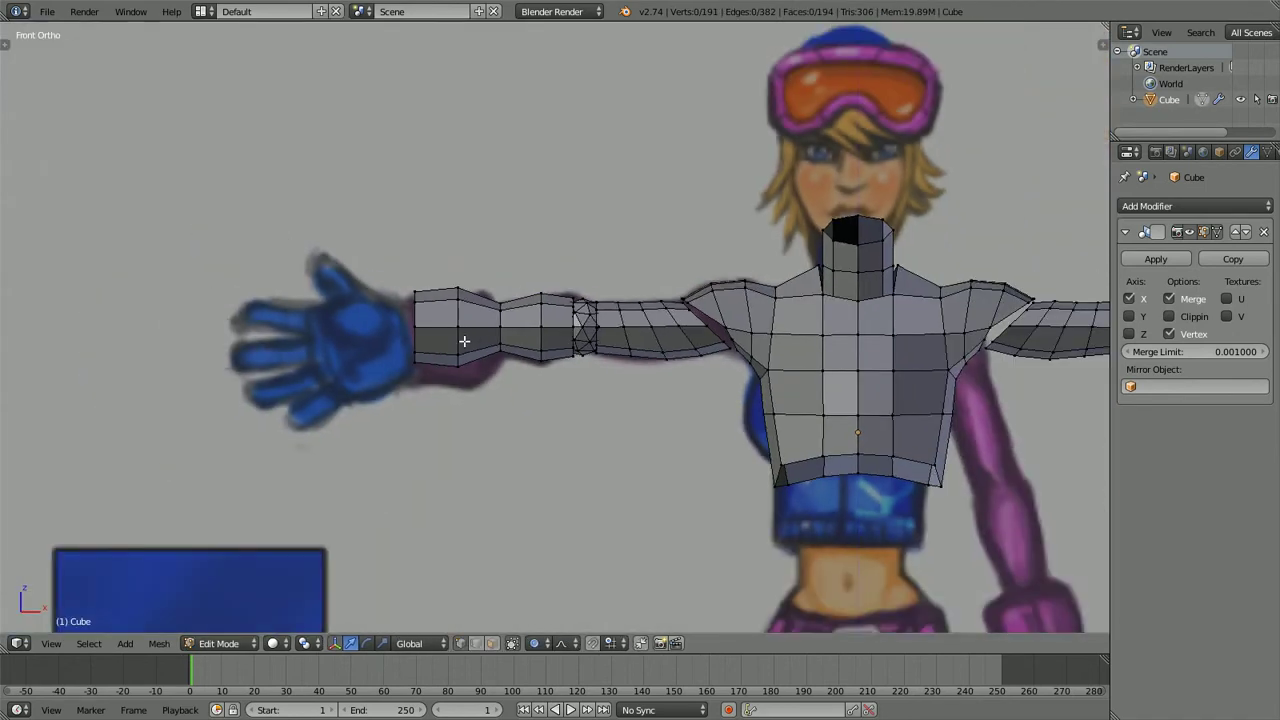
Add a cube to the mesh and move it to the drawn hand's end of the arm
key(shift+a)
click(460, 296)
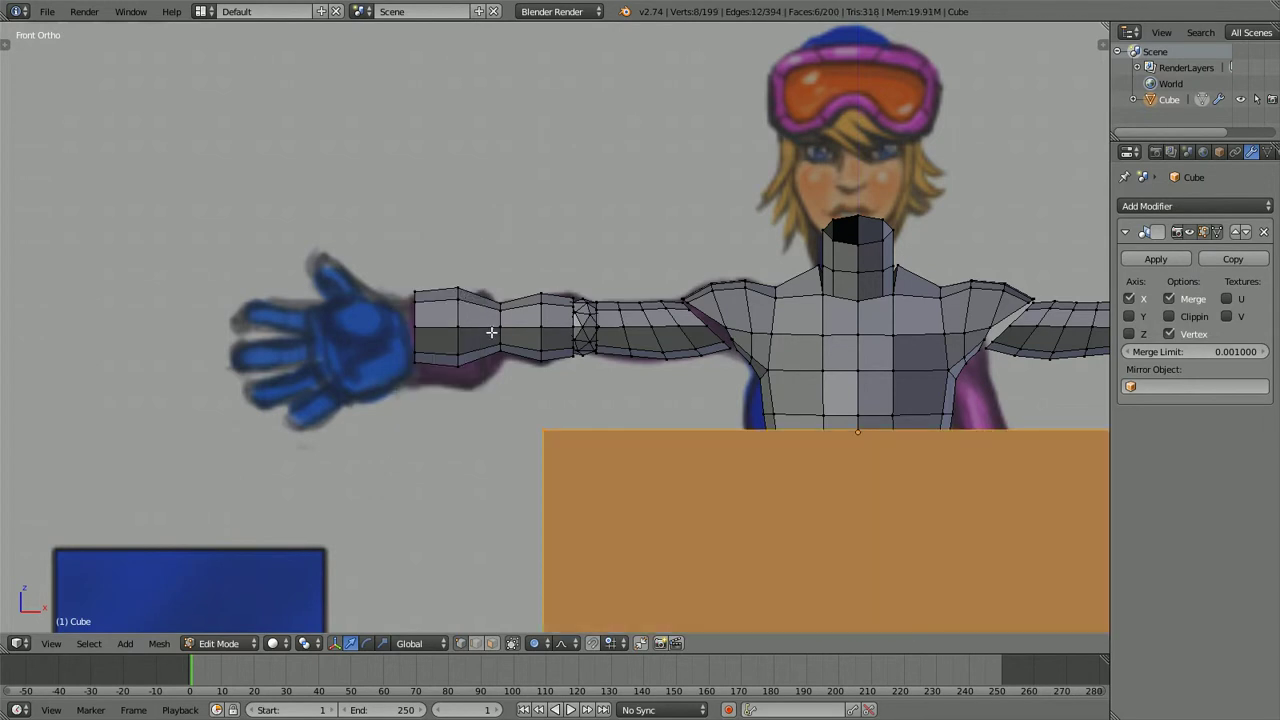
scroll(520, 381, down, 3)
key(g)
click(257, 223)
scroll(607, 389, up, 3)
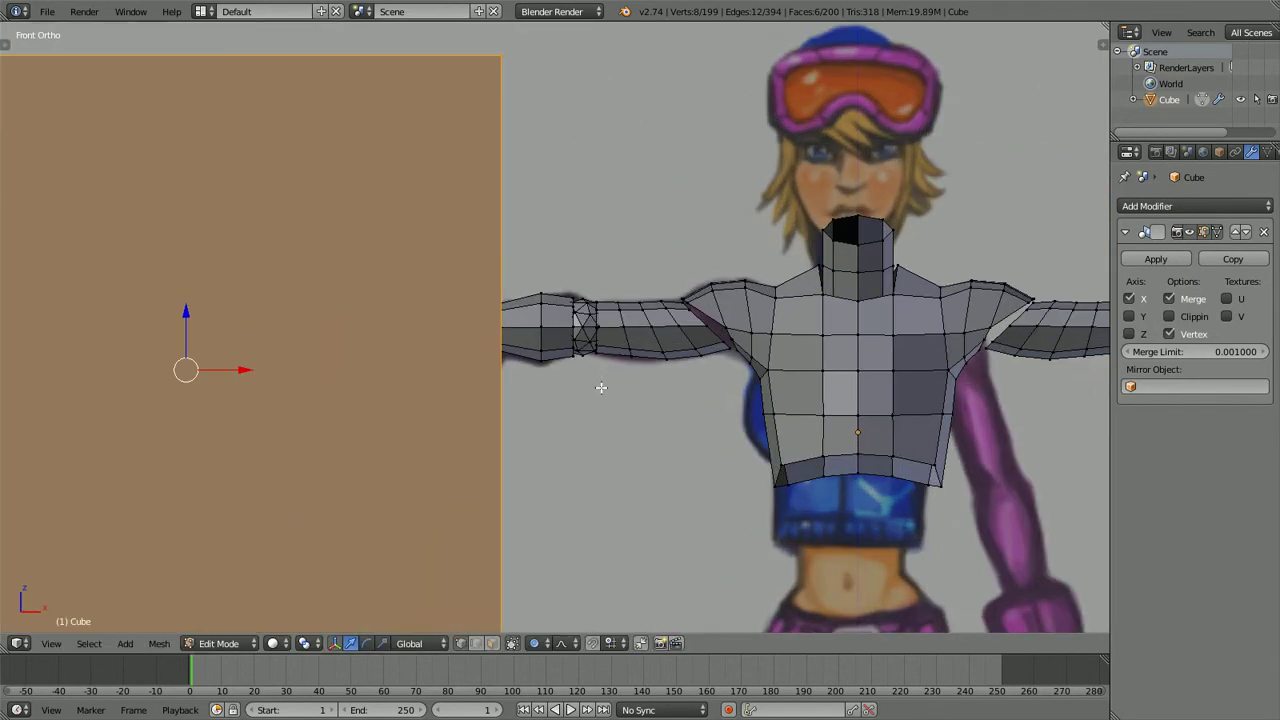
Scale the cube down to about the hand's size and place it over the drawn hand
key(s)
scroll(374, 349, up, 2)
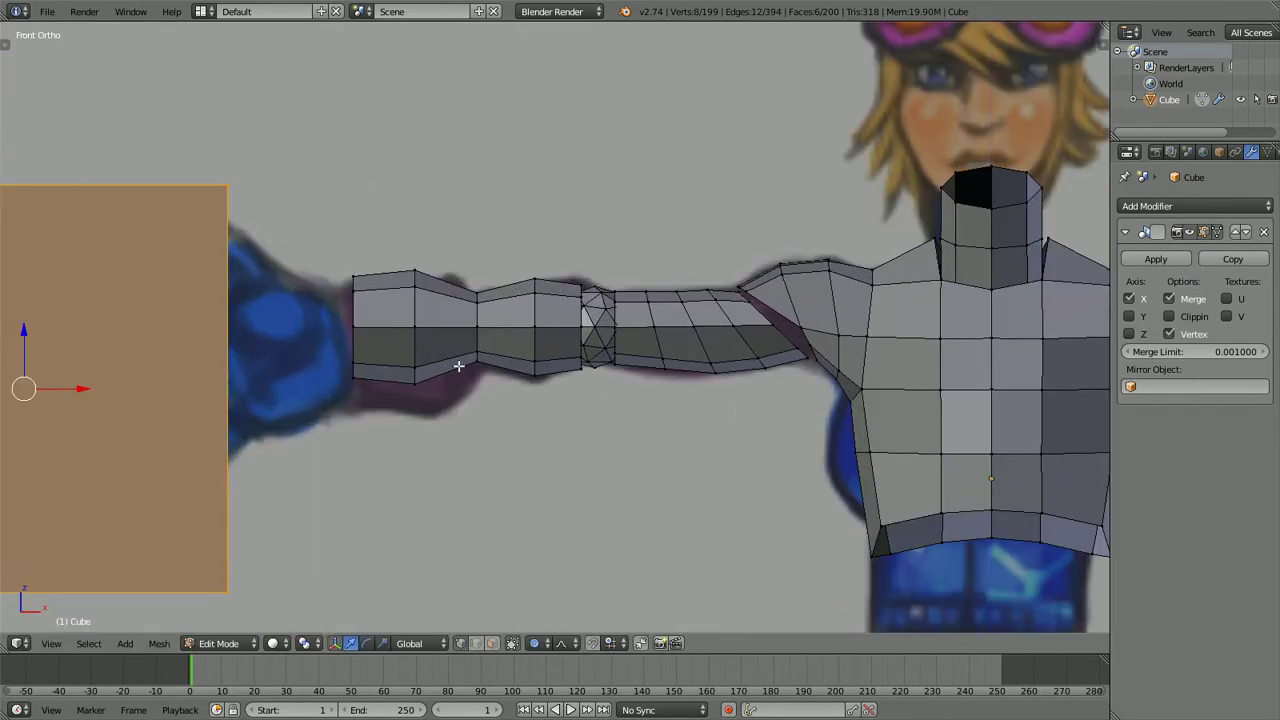
click(294, 352)
key(g)
click(495, 318)
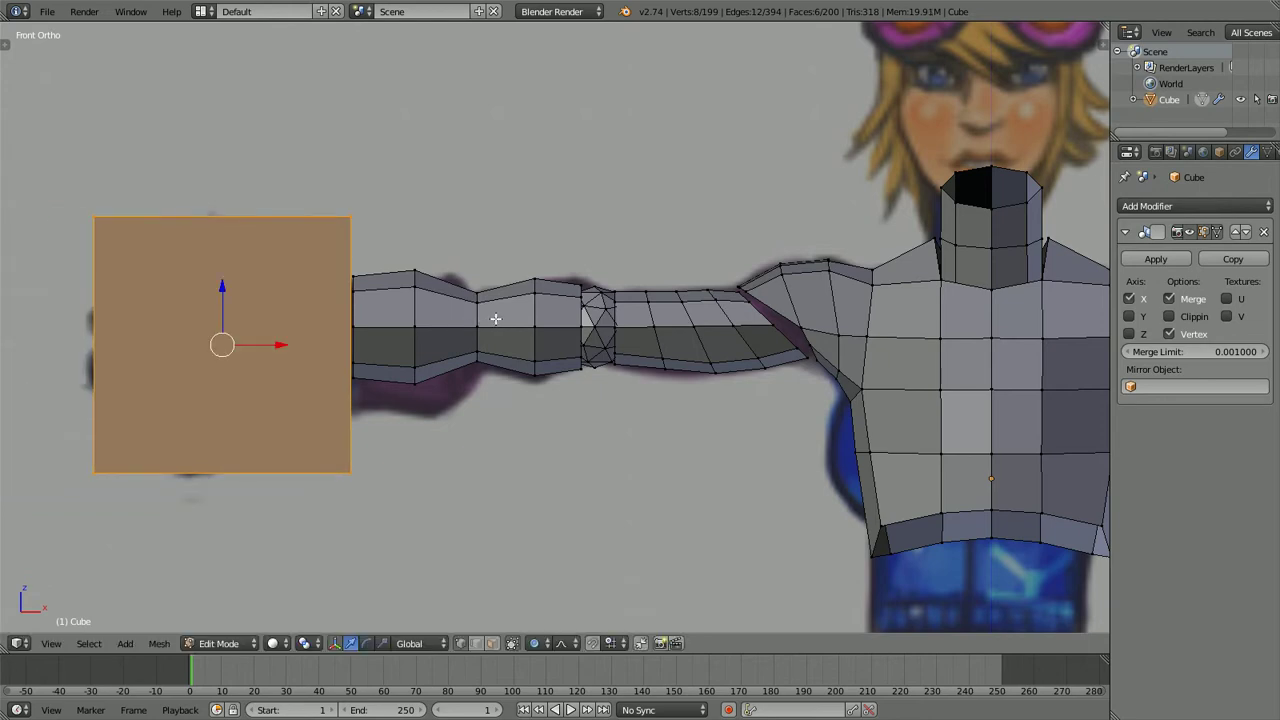
In wireframe, move the hand cube's two upper corners onto the palm outline at the index finger base and wrist
key(z)
key(KP_Decimal)
scroll(471, 330, down, 2)
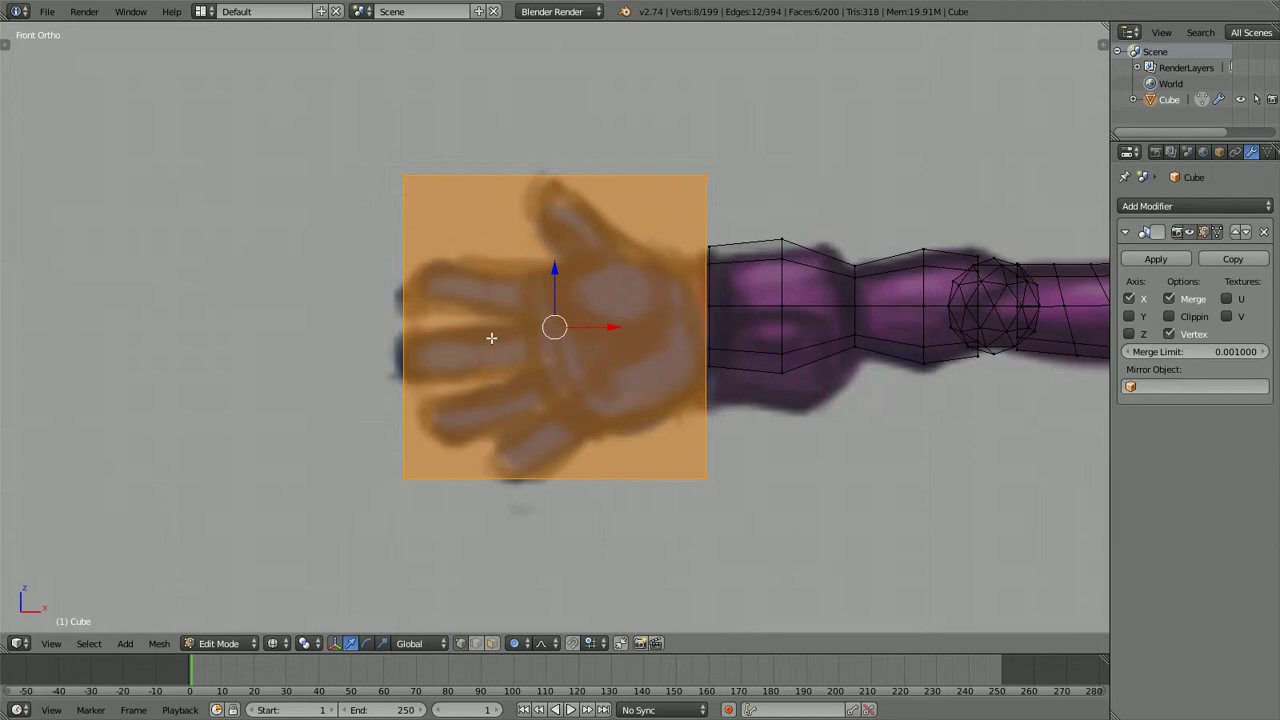
key(a)
right_click(403, 175)
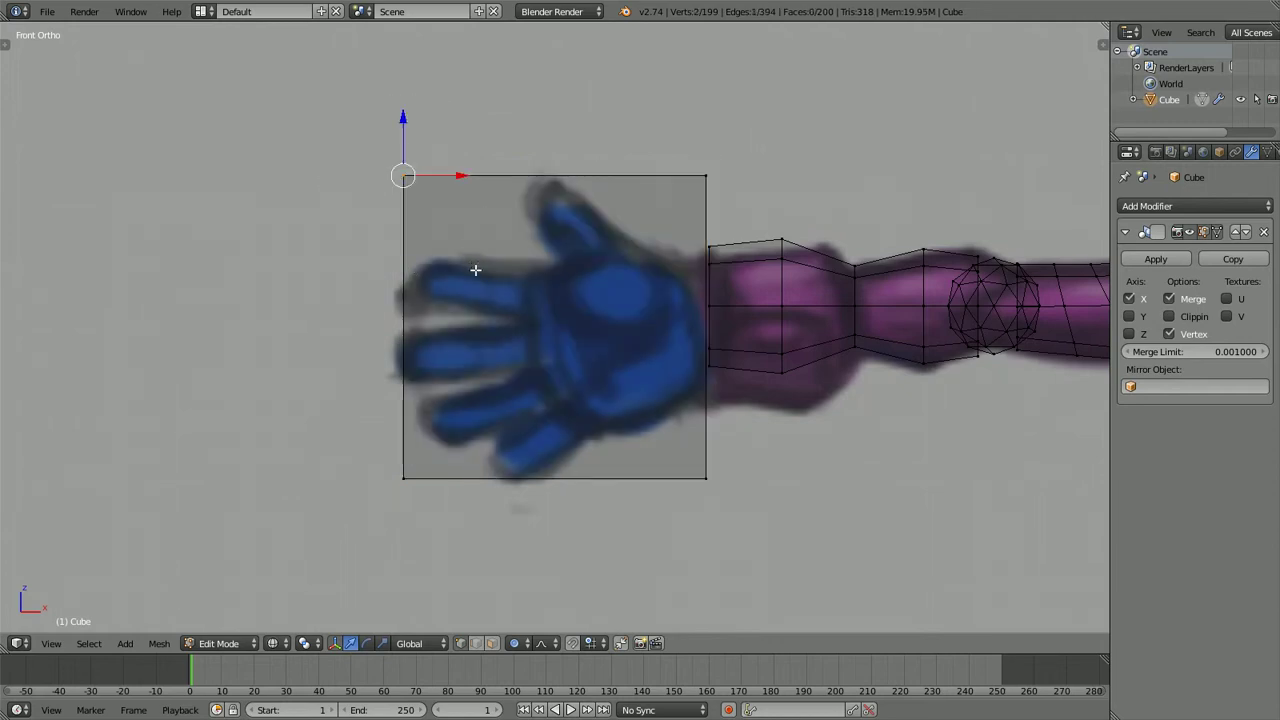
key(g)
click(590, 369)
key(a)
ctrl+drag(710, 130, 704, 192)
key(g)
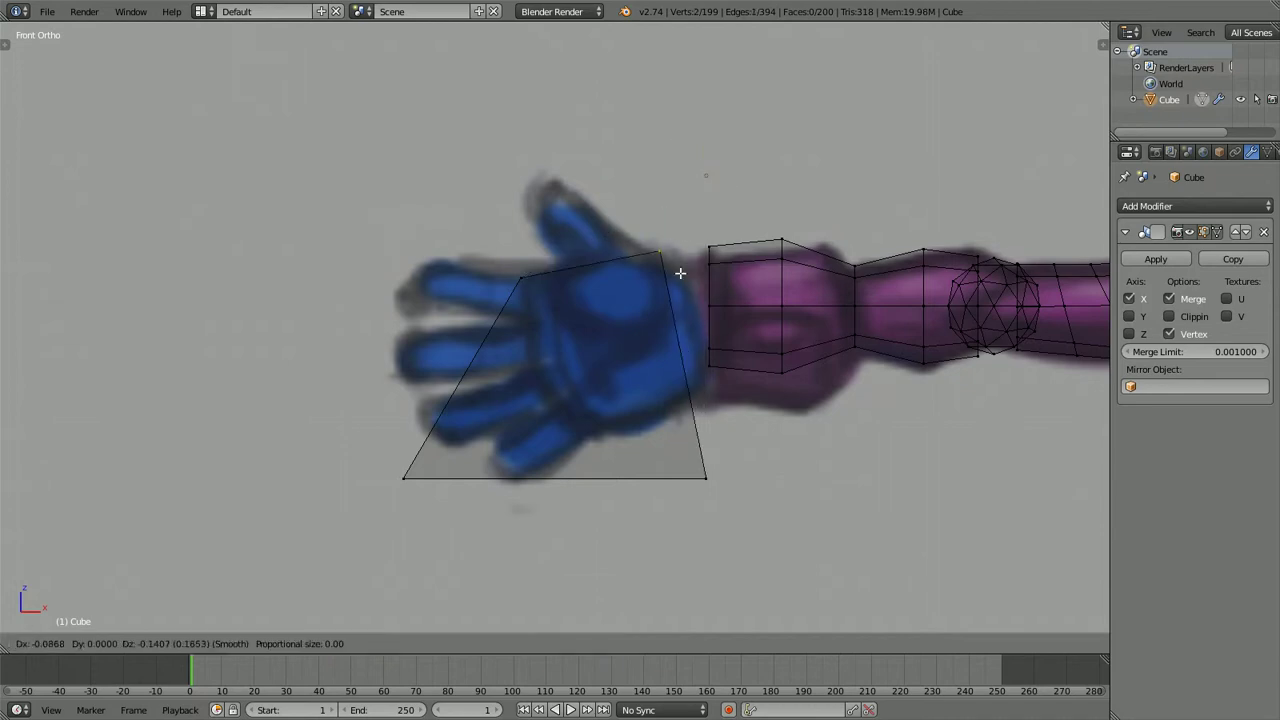
click(704, 283)
Move the hand cube's two lower corners onto the palm outline at the wrist and little finger base
key(a)
mouse_move(714, 436)
ctrl+mouse_down()
mouse_move(676, 484)
mouse_move(752, 476)
ctrl+mouse_up()
key(g)
click(750, 390)
mouse_move(500, 394)
ctrl+mouse_down()
mouse_move(380, 477)
mouse_move(514, 443)
ctrl+mouse_up()
key(g)
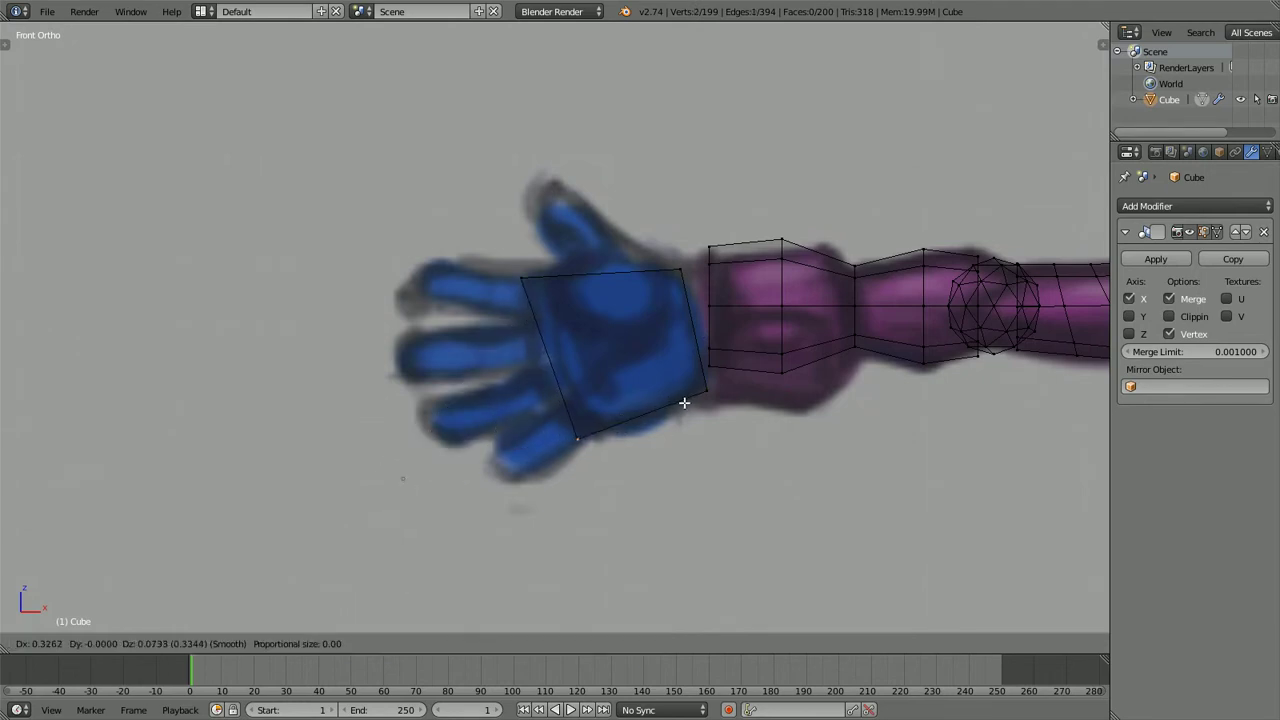
click(684, 402)
Add three evenly spaced loop cuts running from the palm's finger side to the wrist
key(a)
key(ctrl+r)
scroll(679, 368, up, 1)
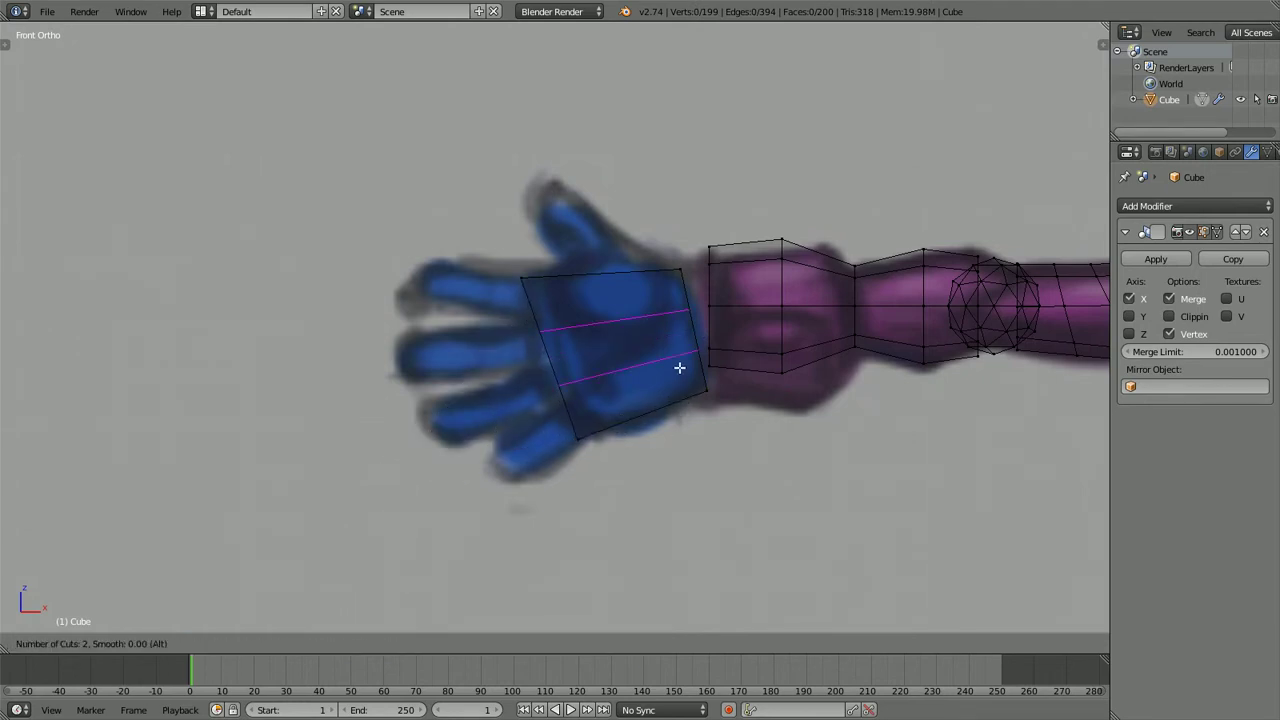
scroll(679, 368, up, 1)
scroll(679, 368, down, 1)
scroll(679, 368, up, 1)
click(679, 368)
click(680, 368)
Move the vertices on the palm's finger side to follow the curve of the drawn finger bases
key(a)
mouse_move(598, 298)
ctrl+mouse_down()
mouse_move(520, 303)
mouse_move(555, 337)
mouse_move(540, 350)
mouse_move(598, 367)
mouse_move(598, 408)
mouse_move(569, 453)
mouse_move(595, 451)
ctrl+mouse_up()
key(g)
click(551, 337)
key(a)
key(g)
click(583, 372)
key(a)
key(g)
click(572, 424)
key(a)
key(g)
click(609, 449)
Scale the palm's wrist-side edge loop down to about 0.9
key(a)
alt+right_click(672, 300)
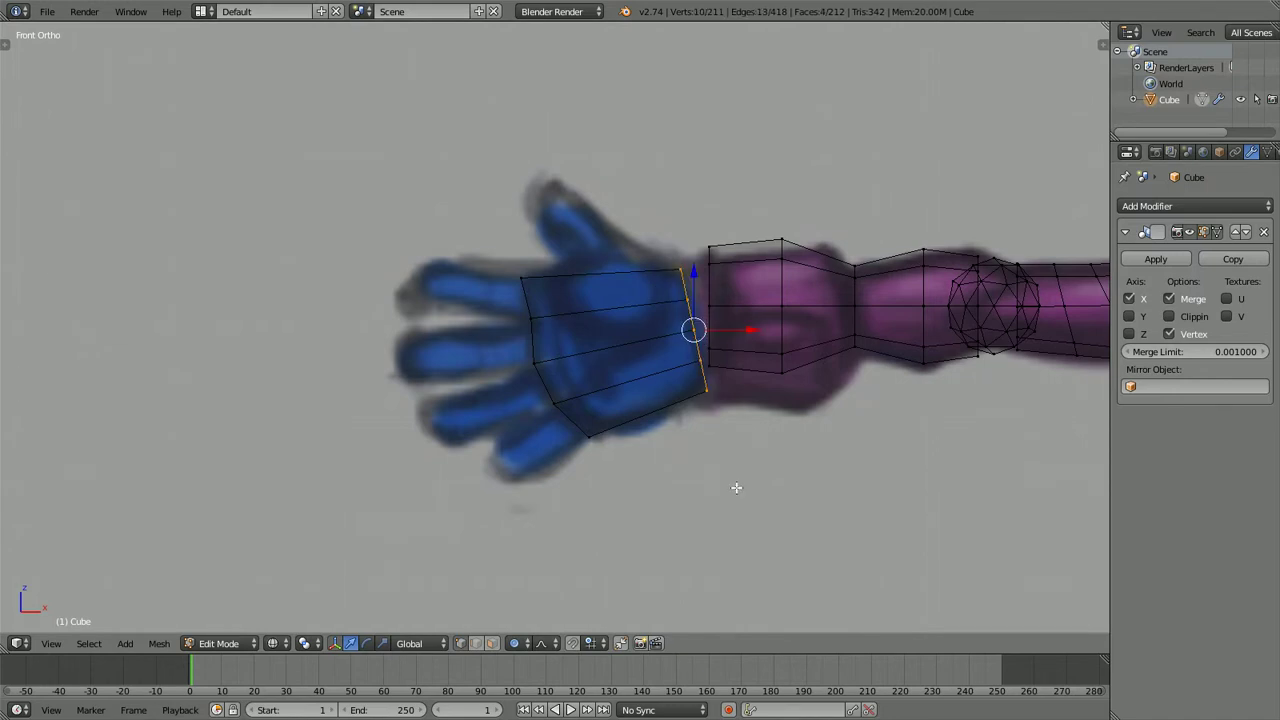
key(s)
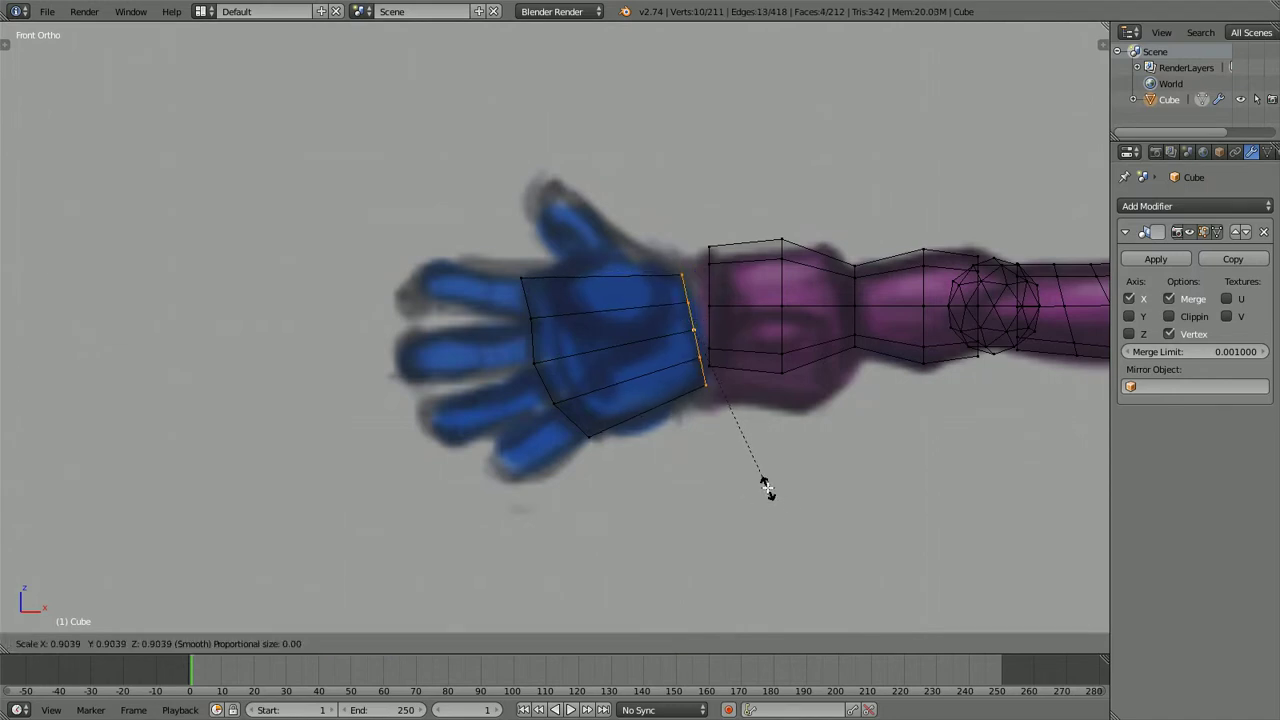
click(767, 487)
Add one centred loop cut across the palm between the fingers and the wrist
key(a)
key(ctrl+r)
click(625, 373)
right_click(625, 373)
Pull the upper and lower ends of the palm's middle loop outward to round the hand's outline
key(a)
mouse_move(612, 252)
ctrl+mouse_down()
mouse_move(603, 268)
mouse_move(586, 263)
mouse_move(621, 279)
ctrl+mouse_up()
key(g)
click(623, 266)
key(a)
mouse_move(624, 399)
ctrl+mouse_down()
mouse_move(657, 434)
mouse_move(635, 446)
ctrl+mouse_up()
key(g)
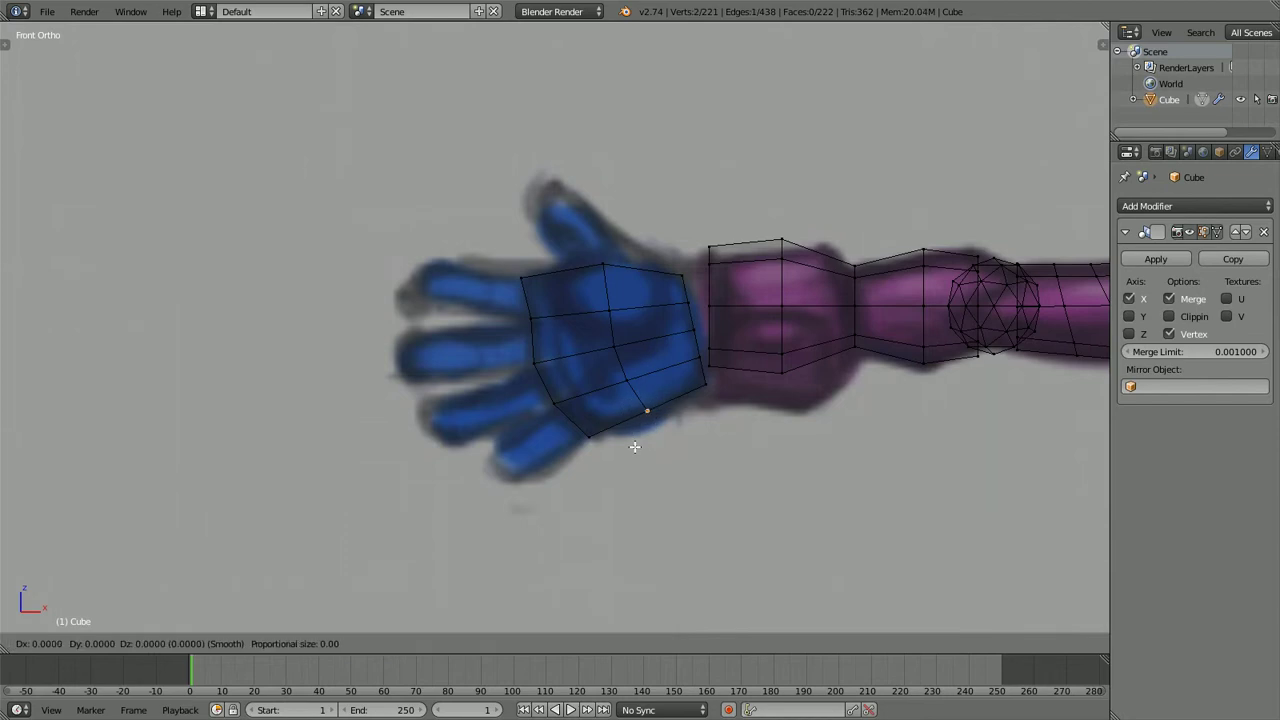
click(638, 451)
key(a)
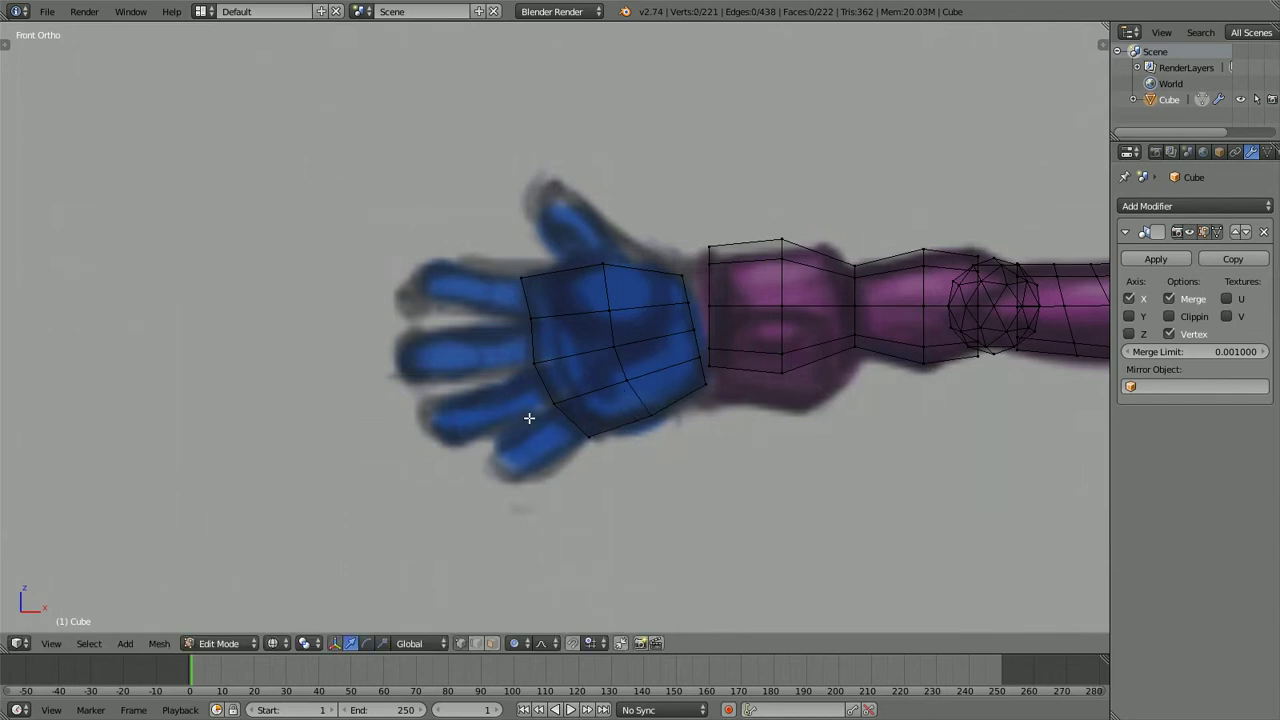
Add another cube to the mesh and move it over to the hand for a finger
key(Tab)
key(Tab)
key(shift+a)
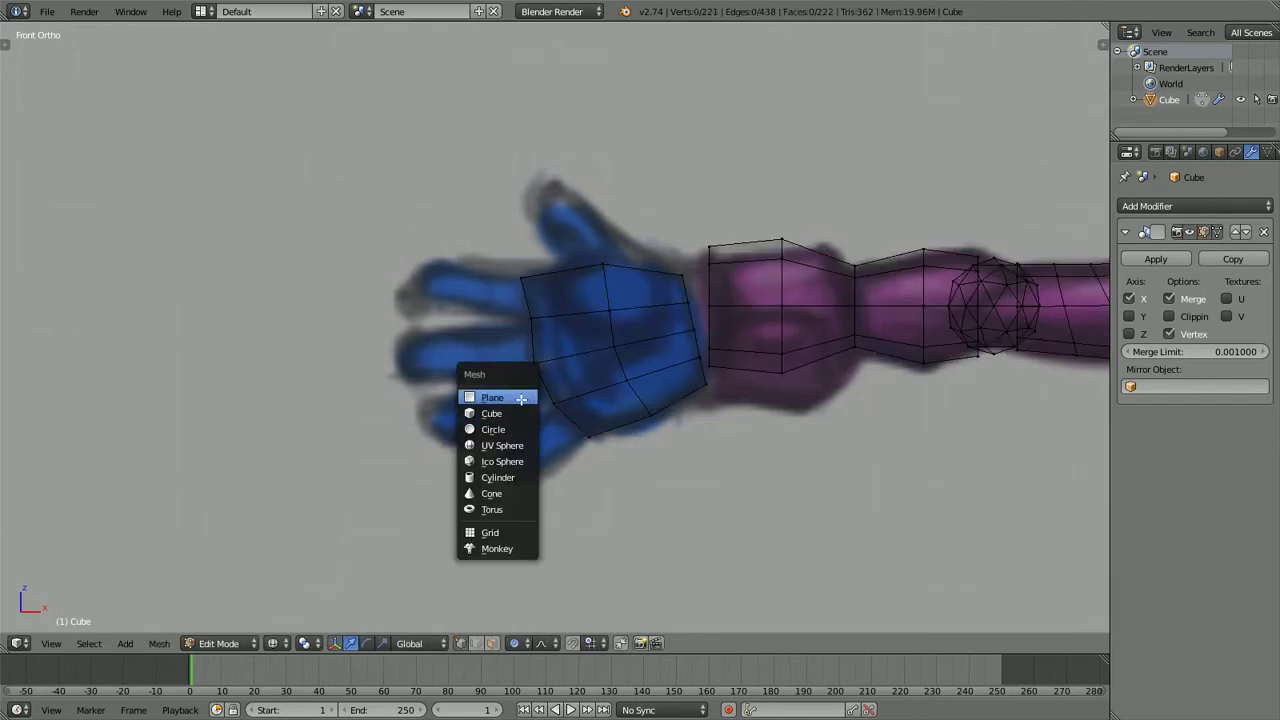
click(512, 413)
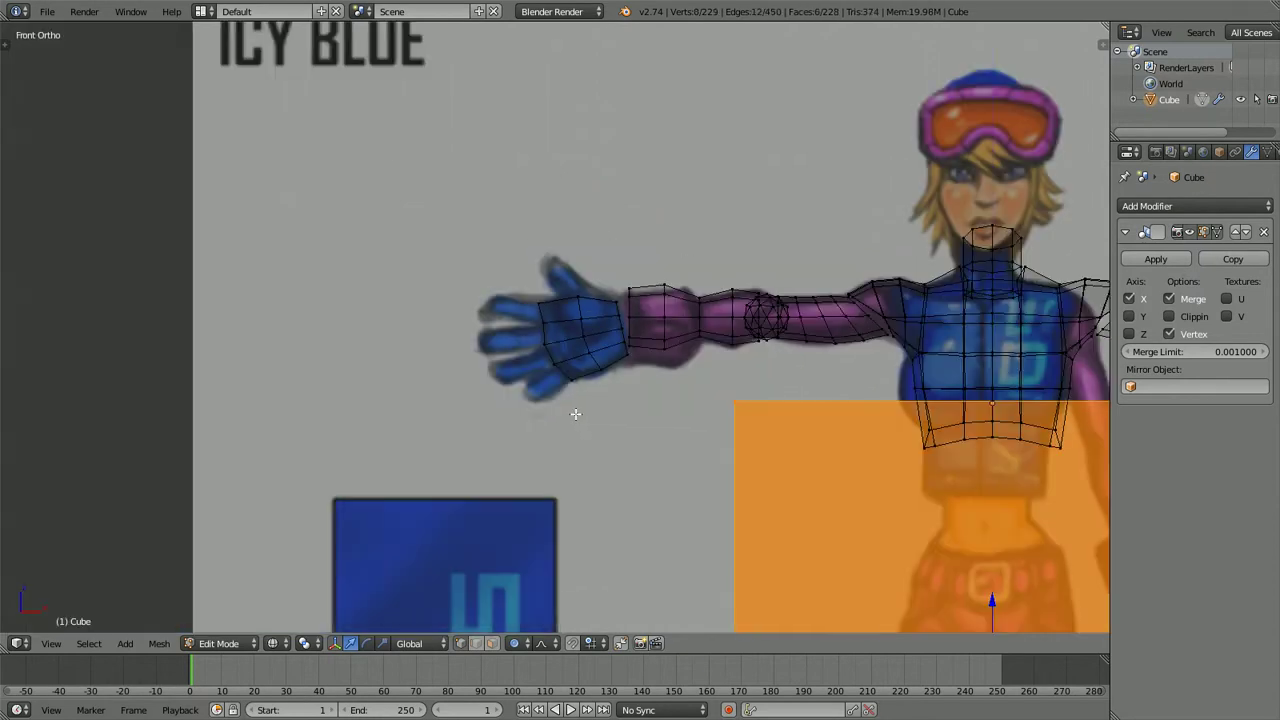
key(g)
click(160, 249)
key(g)
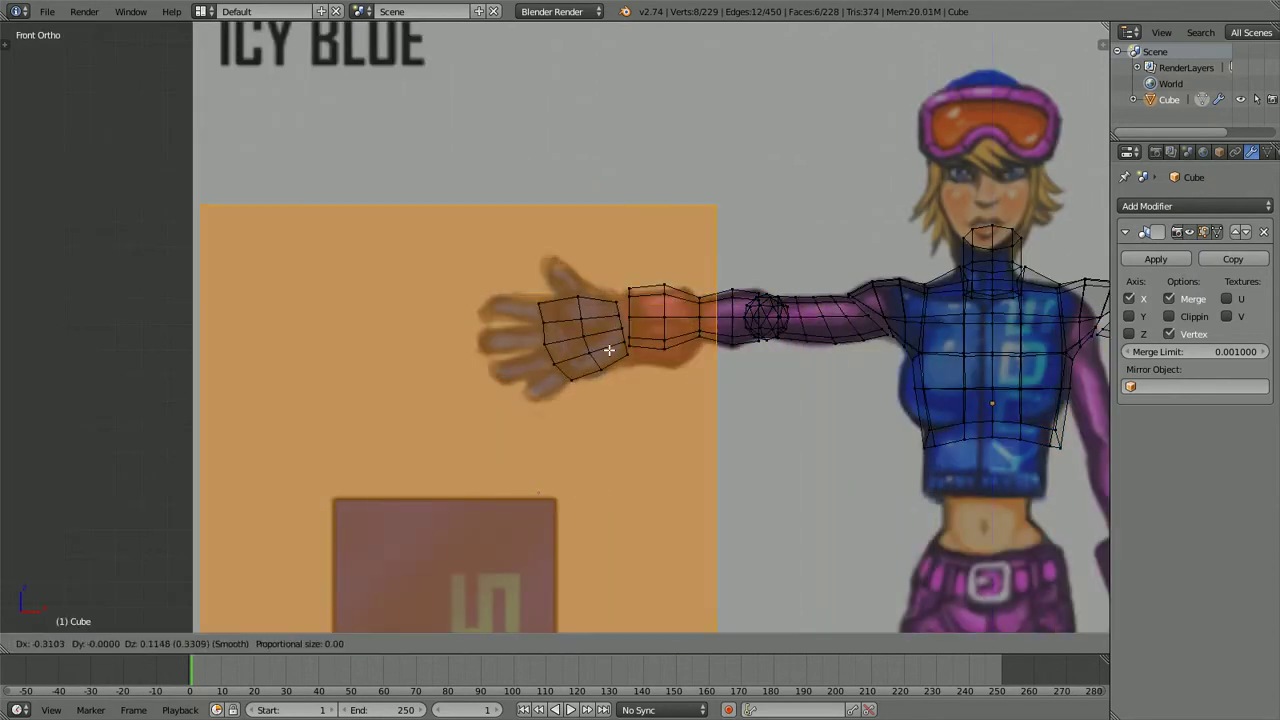
click(521, 235)
Scale the new cube down to roughly palm size and place it at the drawn fingertips
scroll(669, 351, down, 2)
key(s)
click(491, 337)
scroll(560, 352, up, 3)
key(s)
click(480, 343)
scroll(471, 347, up, 2)
key(g)
click(735, 298)
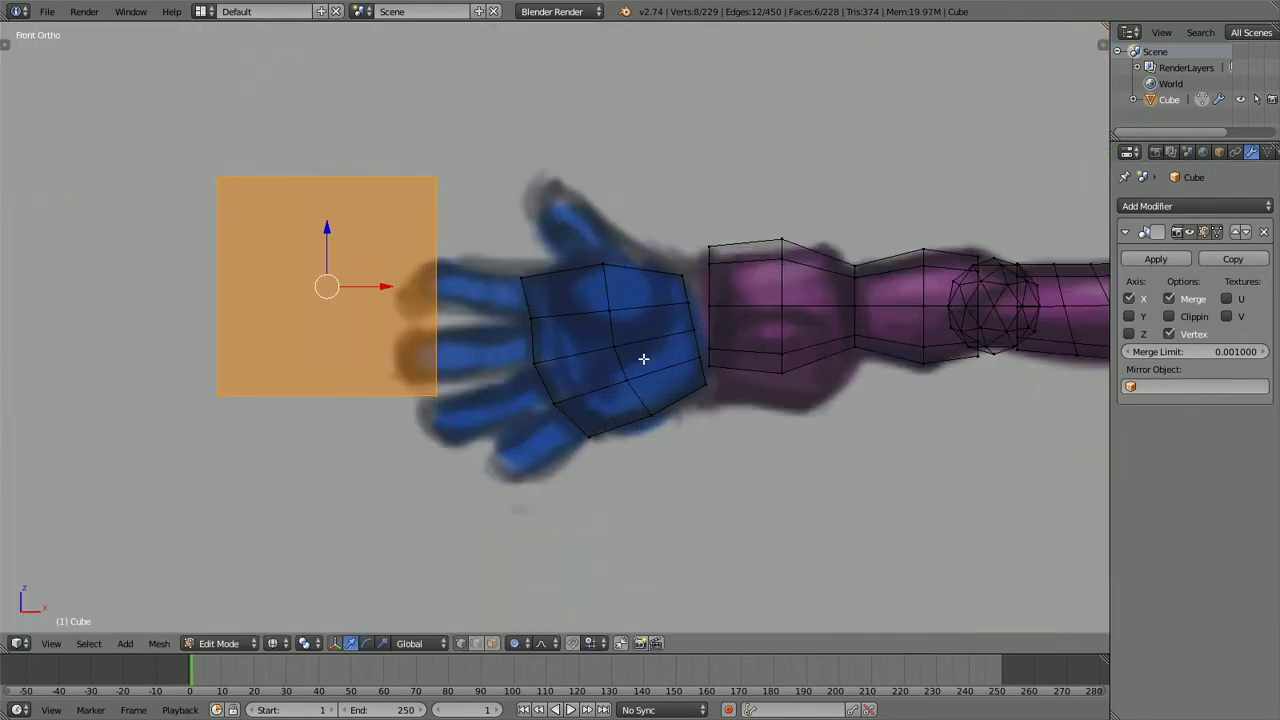
Scale the cube into a finger-sized block elongated along X and slide it onto the drawn index finger
key(s)
click(440, 334)
key(s)
key(x)
click(614, 340)
key(s)
click(557, 327)
key(g)
key(x)
click(686, 330)
Move the palm's upper finger-side corner slightly toward the wrist
scroll(670, 335, up, 2)
key(a)
mouse_move(569, 257)
ctrl+mouse_down()
mouse_move(493, 245)
mouse_move(551, 281)
ctrl+mouse_up()
key(g)
click(564, 277)
Scale the finger block down and stretch it along X to match the index finger's thickness and length
key(a)
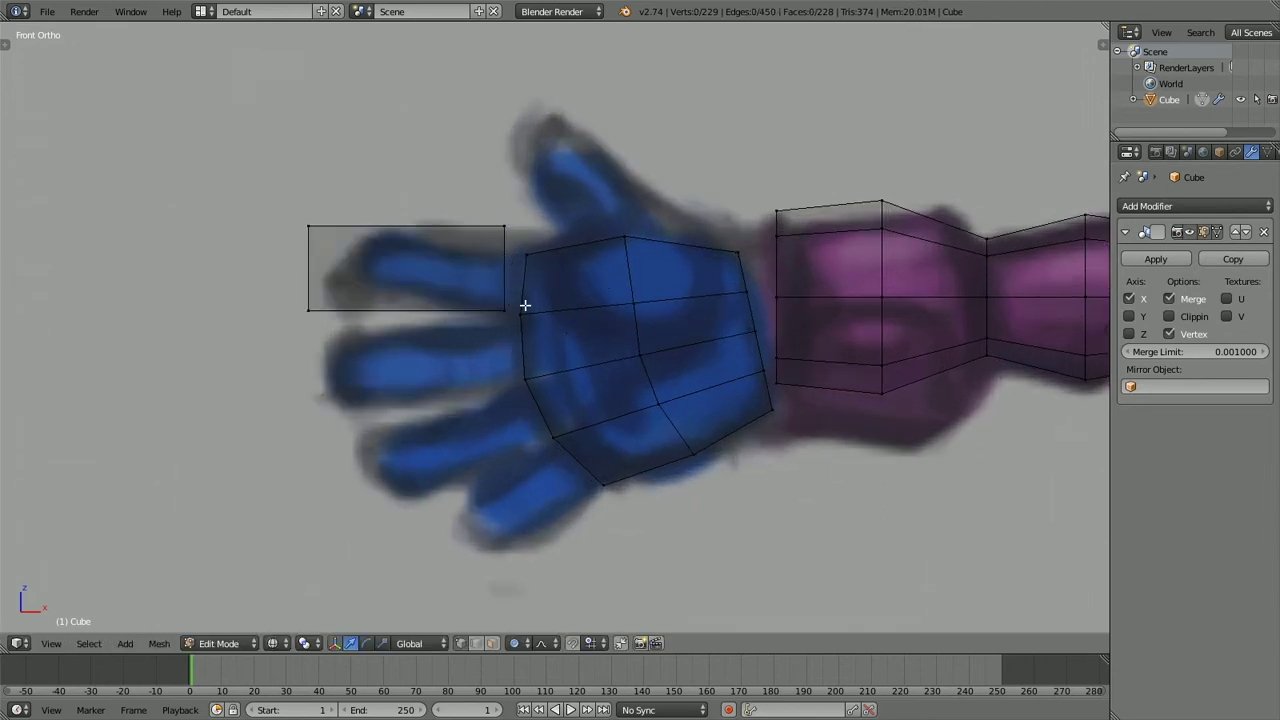
key(l)
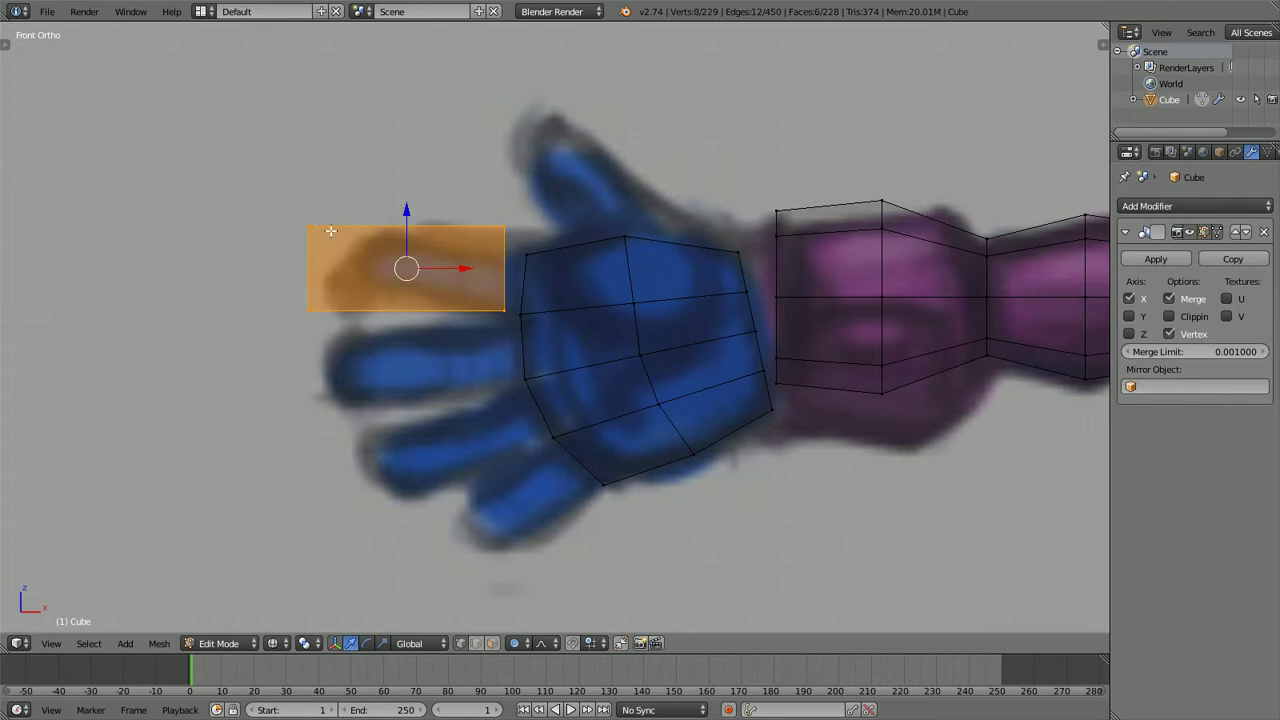
key(s)
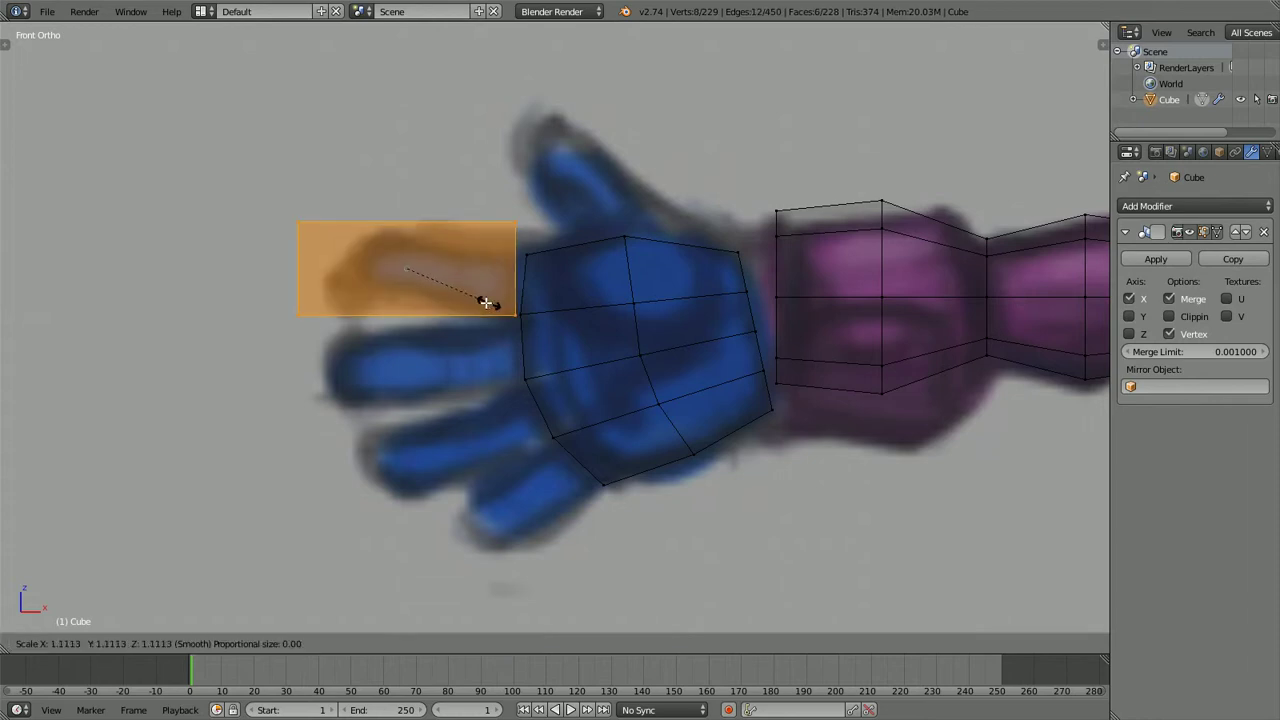
click(454, 285)
key(s)
key(x)
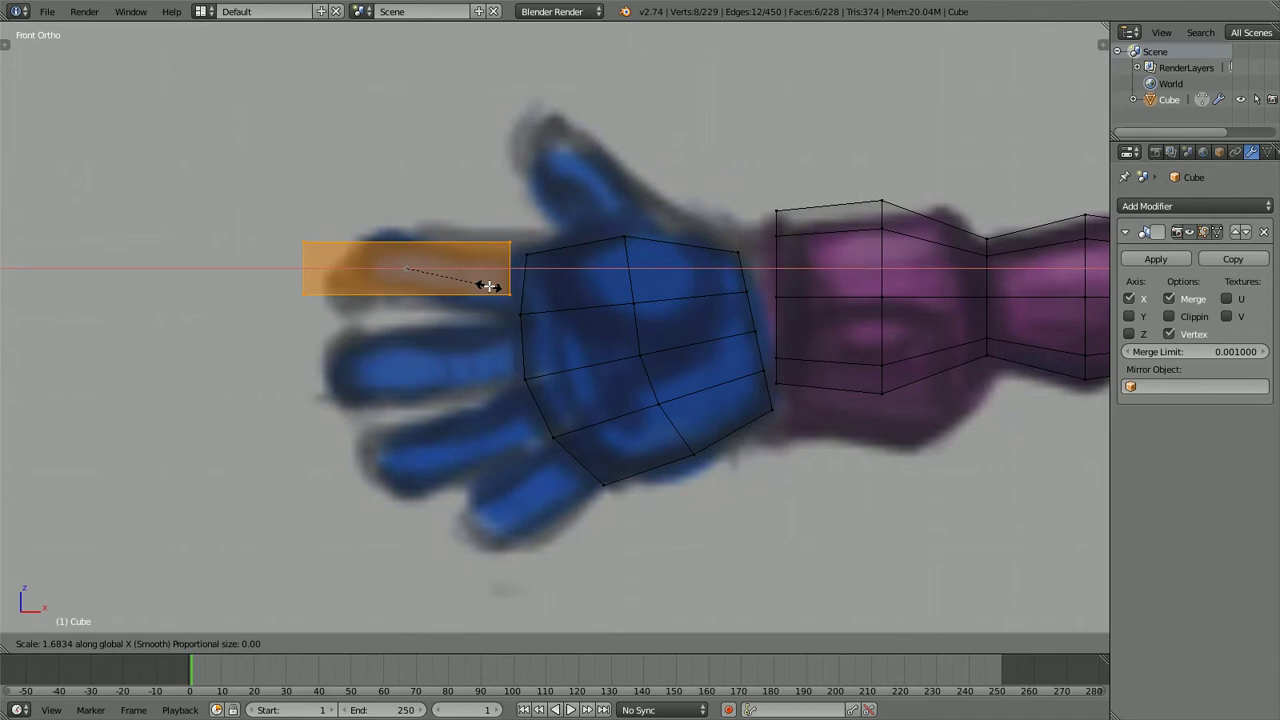
click(487, 286)
Lower the finger block along Z to line up with the palm's first segment
key(g)
key(Escape)
key(g)
key(z)
click(482, 306)
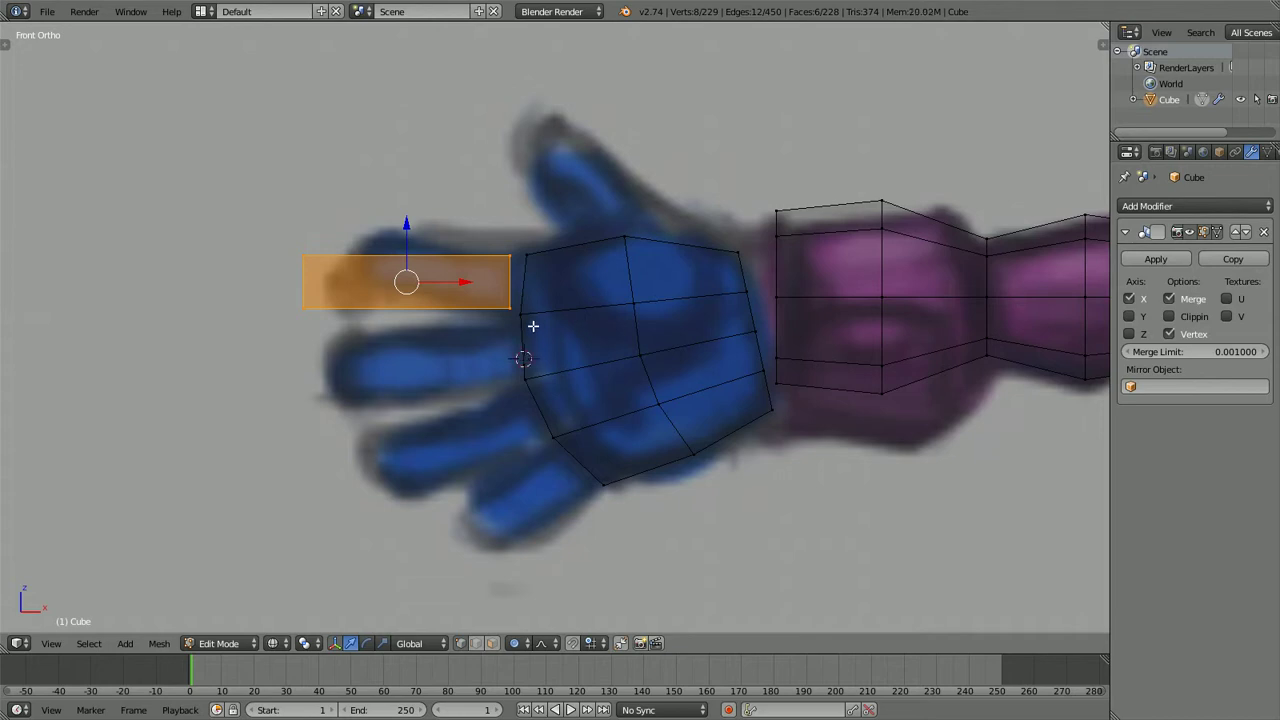
Add two evenly spaced loop cuts across the index finger block to divide it into three segments
key(a)
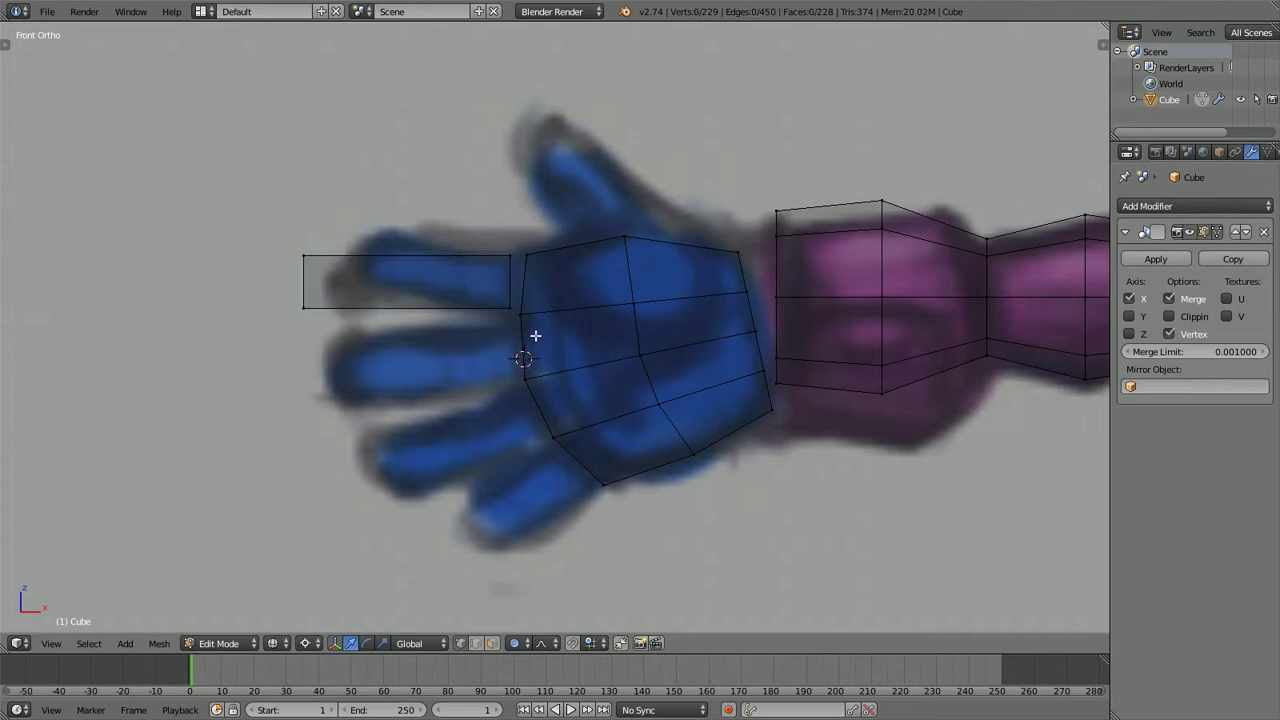
scroll(535, 336, up, 1)
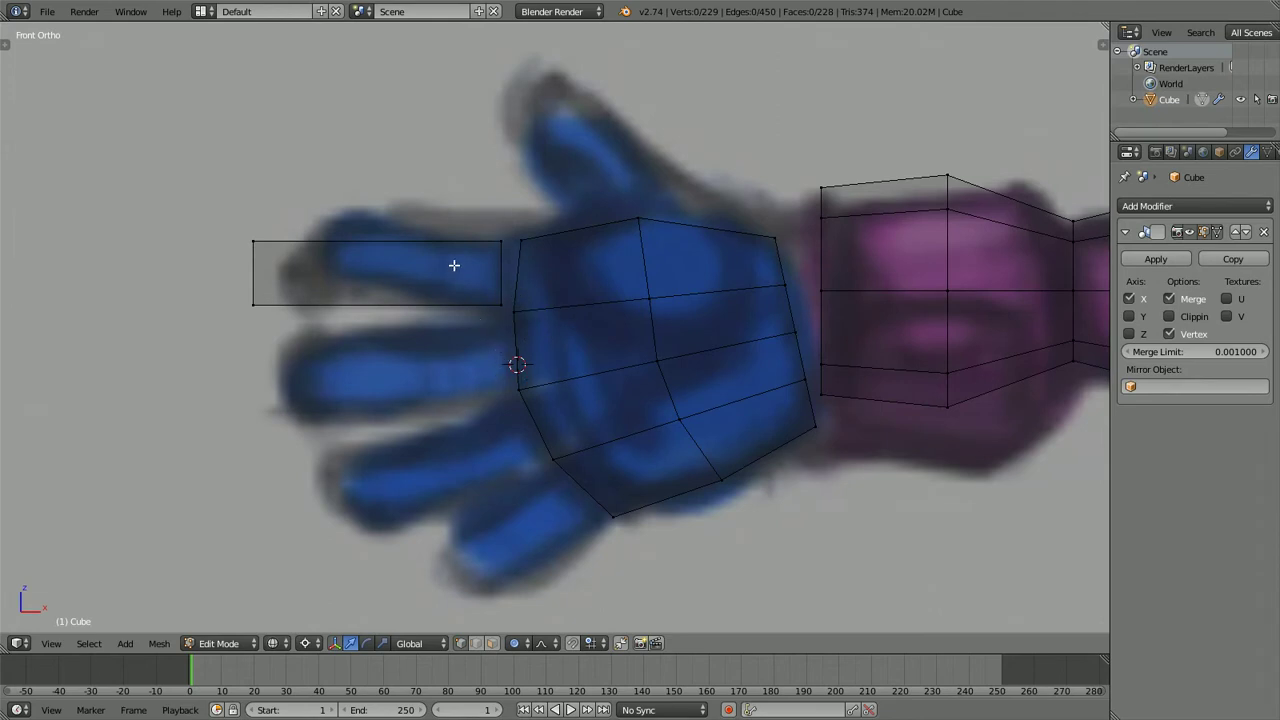
key(ctrl+r)
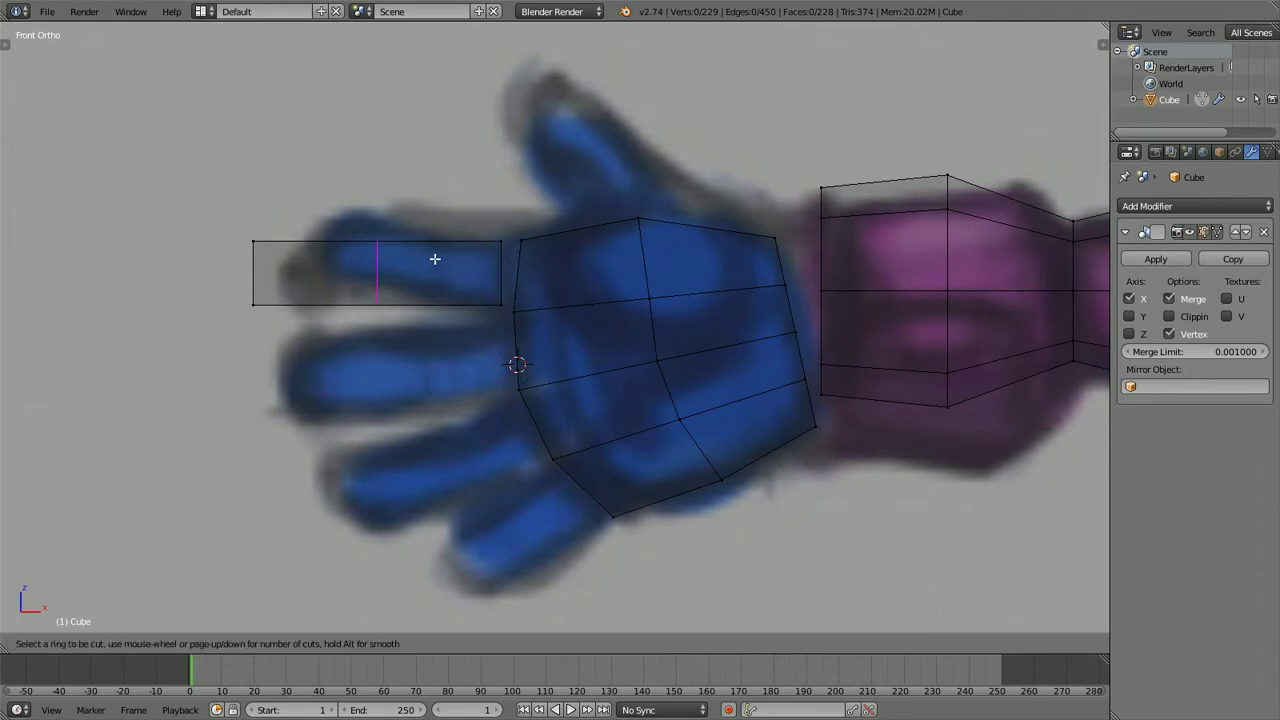
scroll(434, 259, up, 1)
click(434, 258)
right_click(436, 252)
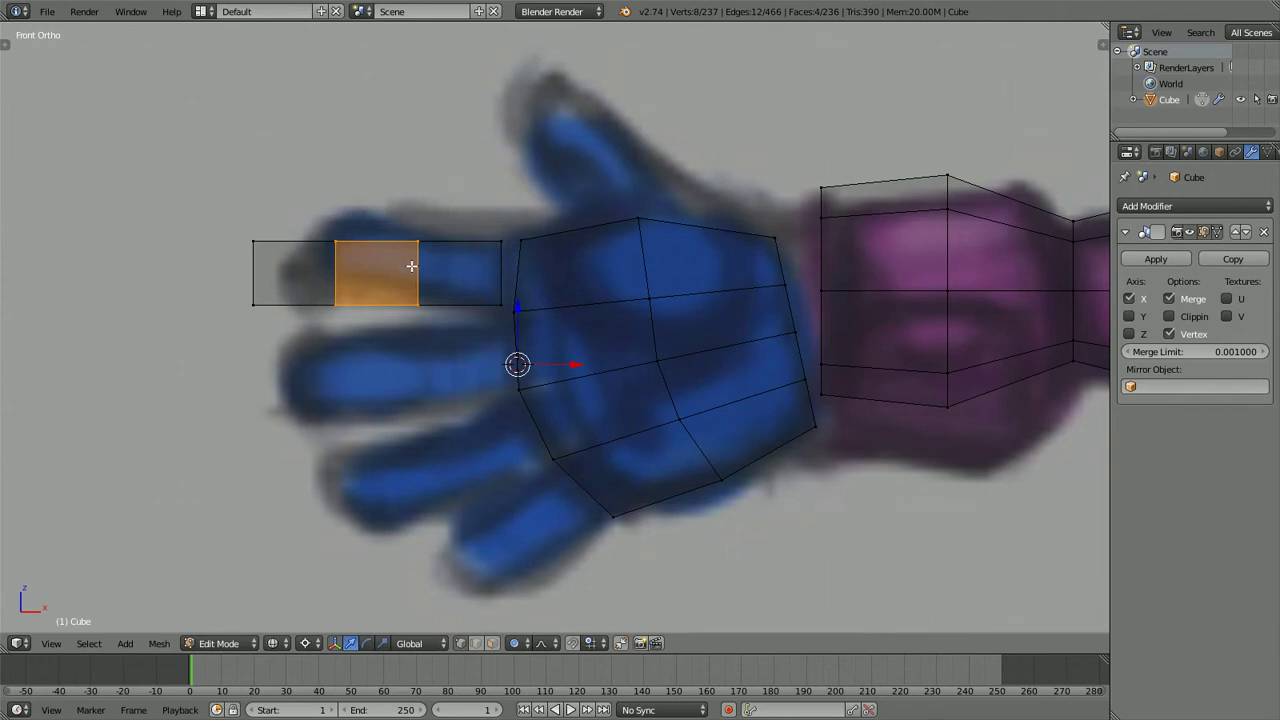
Split the index finger block at both loop cuts into three separate pieces and select all three
key(a)
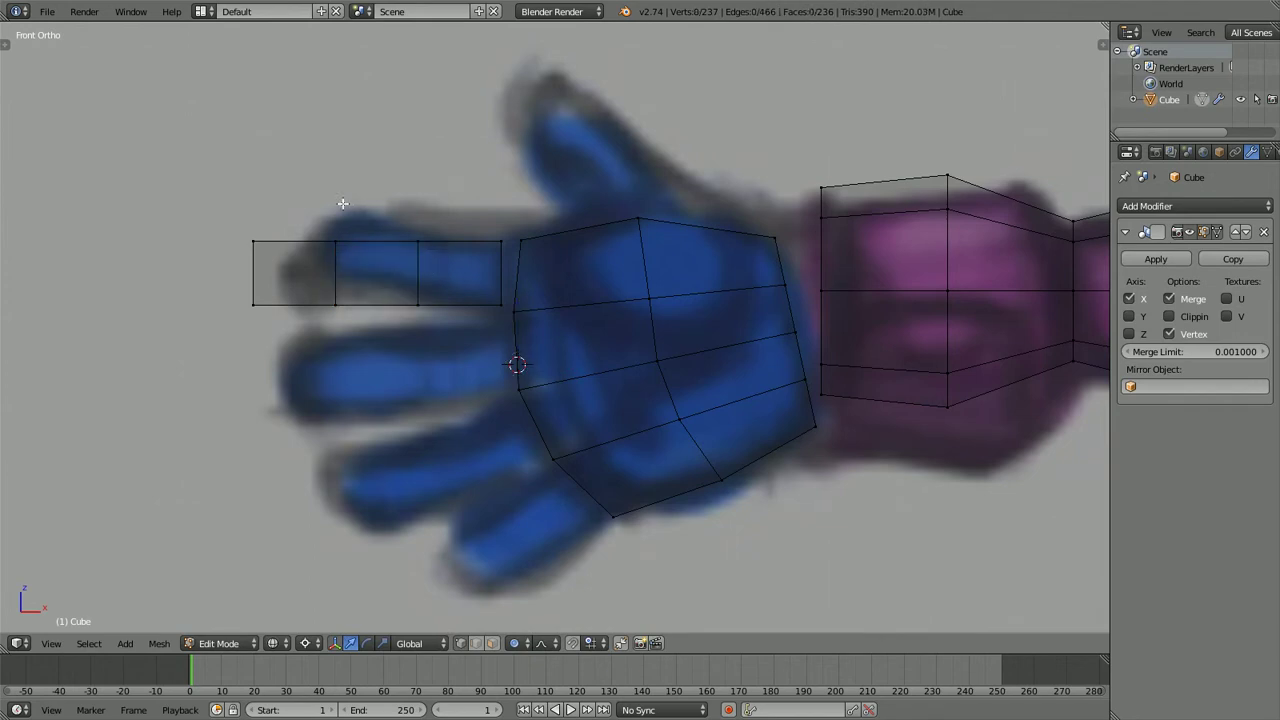
alt+right_click(358, 260)
key(v)
right_click(360, 259)
key(a)
mouse_move(433, 179)
ctrl+mouse_down()
mouse_move(423, 173)
mouse_move(440, 300)
ctrl+mouse_up()
key(shift+d)
right_click(440, 258)
shift+right_click(405, 217)
shift+right_click(438, 237)
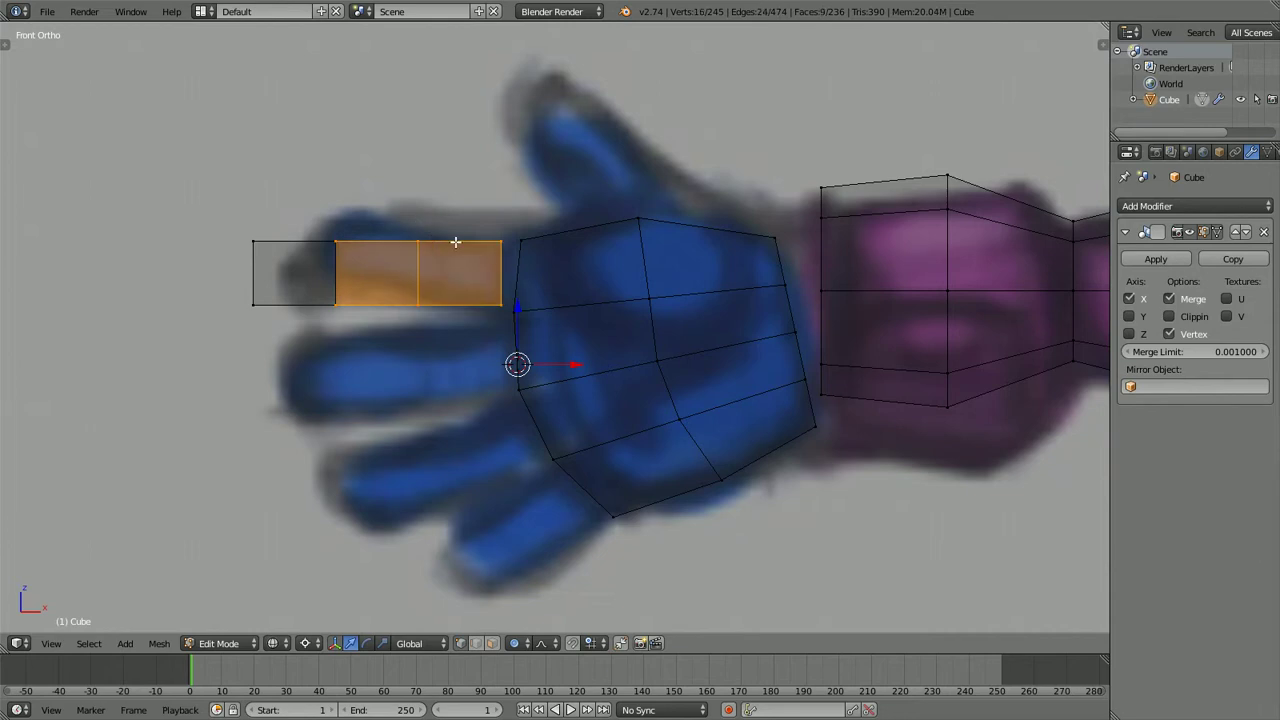
shift+right_click(268, 222)
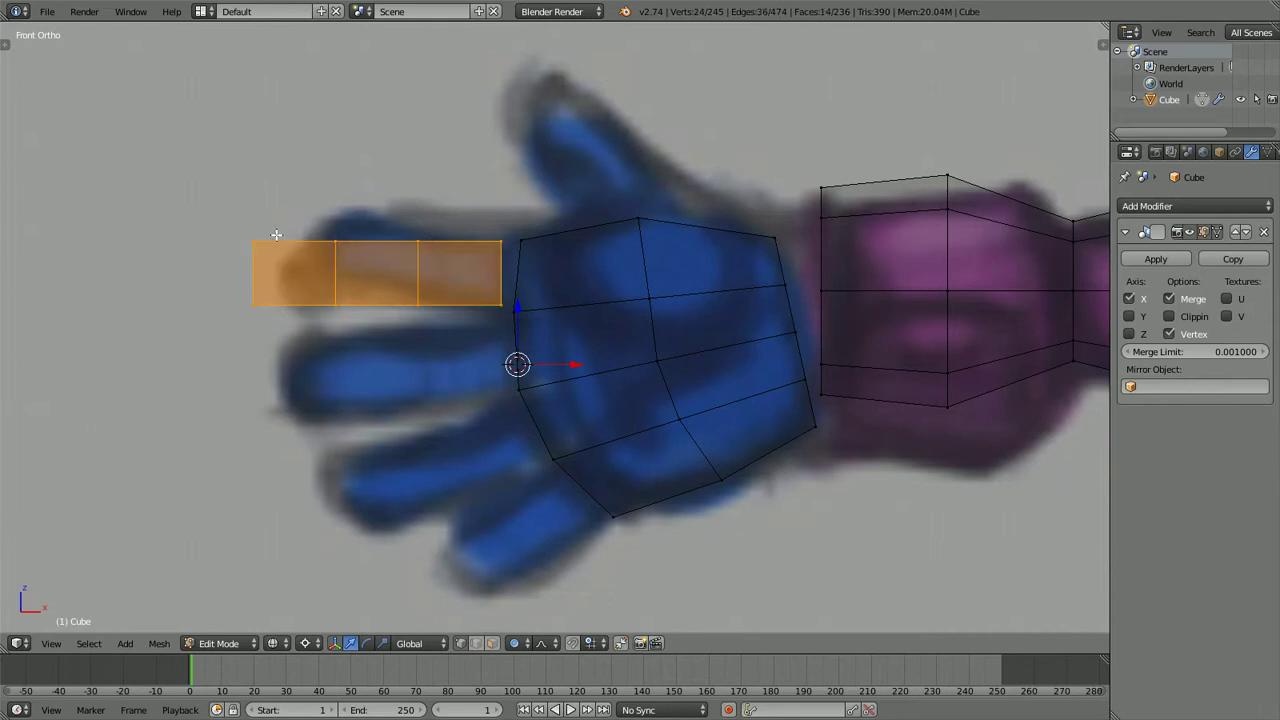
Set the pivot to Individual Origins and scale the three index finger segments to about 0.87, leaving gaps between them
click(281, 645)
click(292, 651)
click(304, 645)
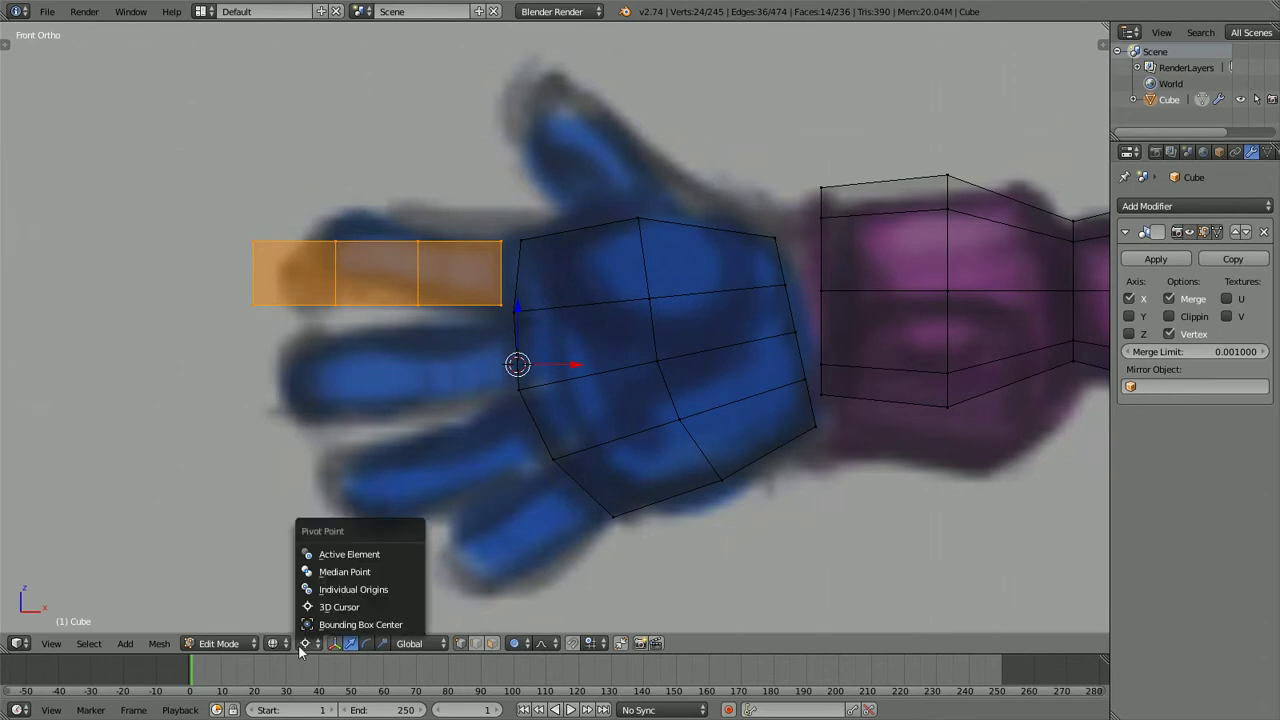
click(342, 592)
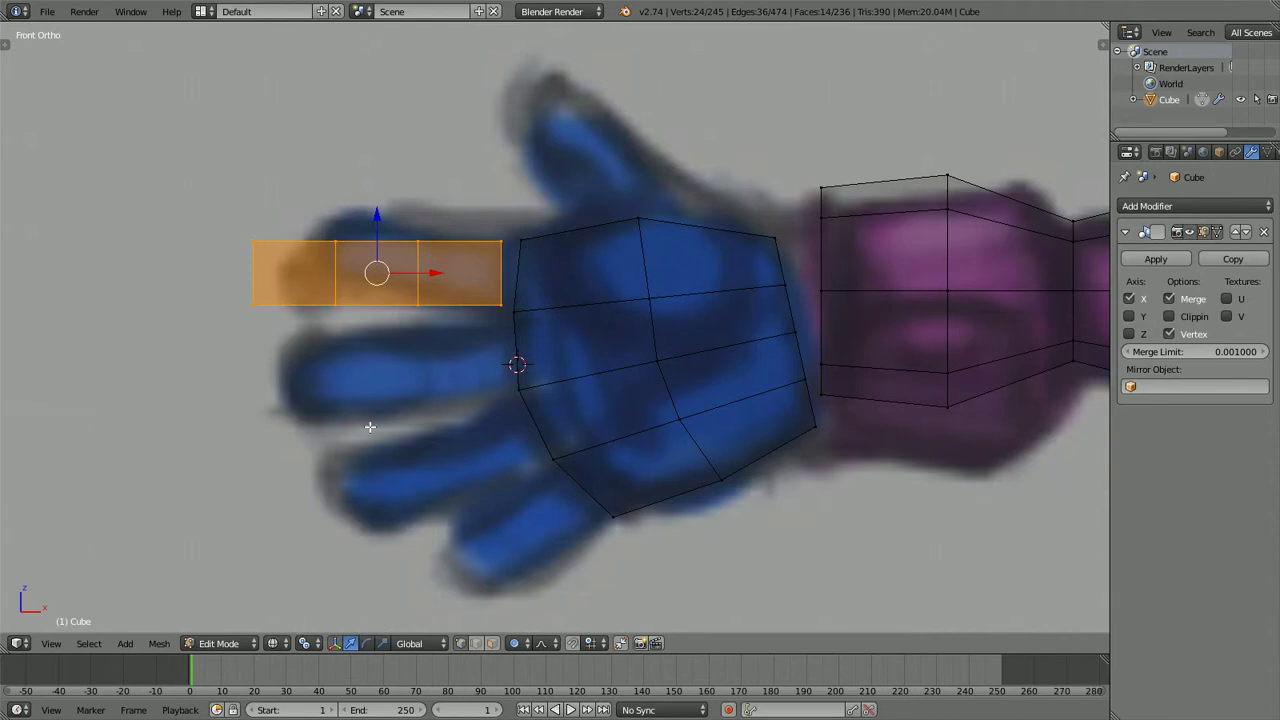
key(s)
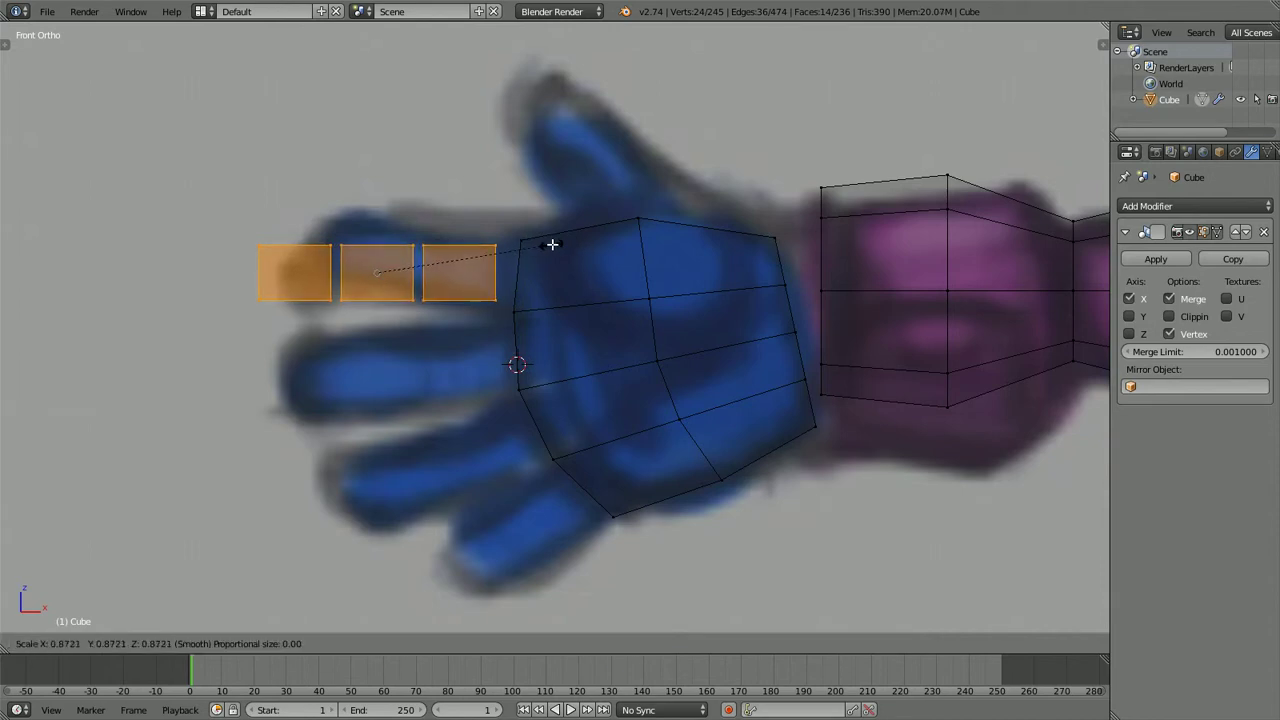
click(553, 244)
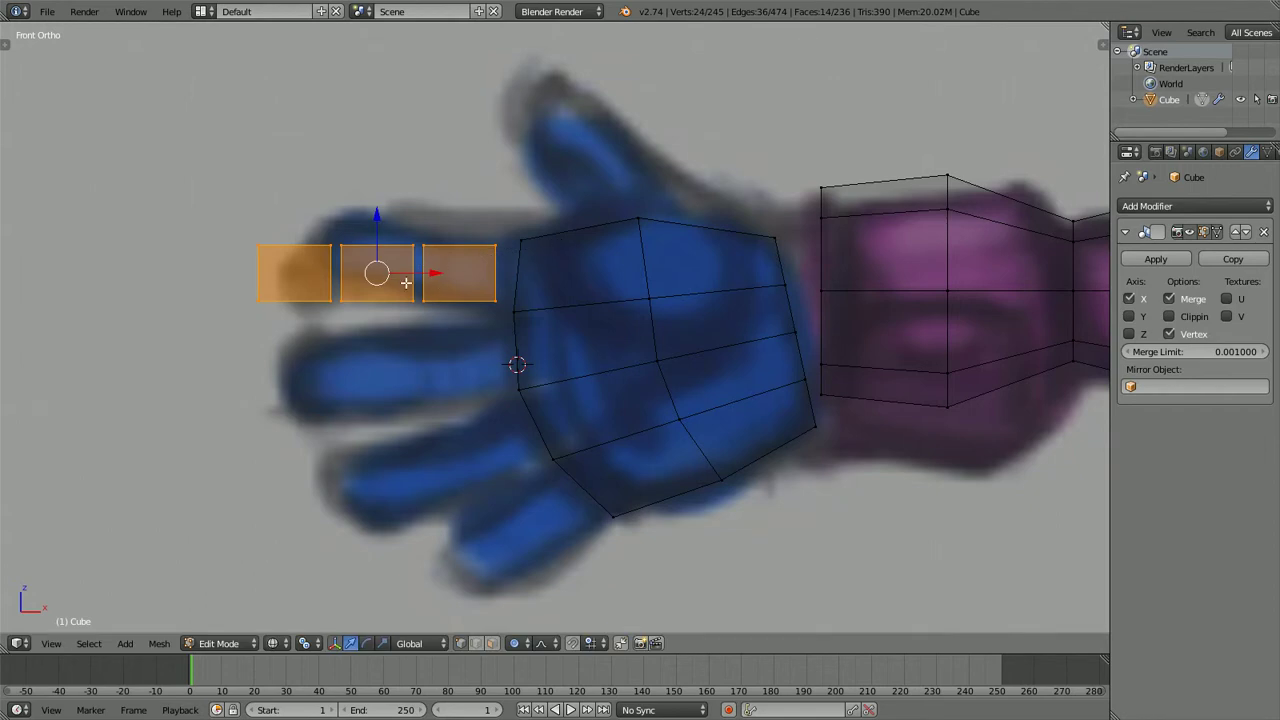
Set the pivot to the 3D cursor and rotate the index finger segments slightly to follow the drawn finger's tilt
key(r)
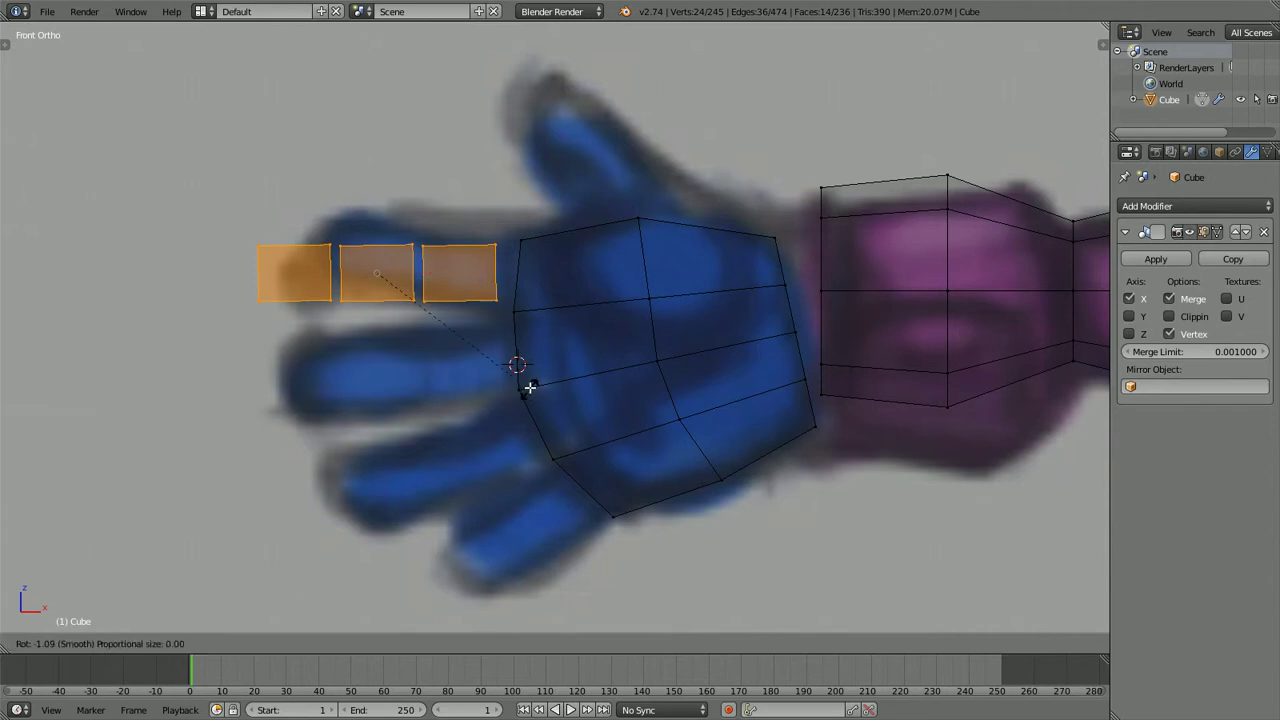
right_click(528, 367)
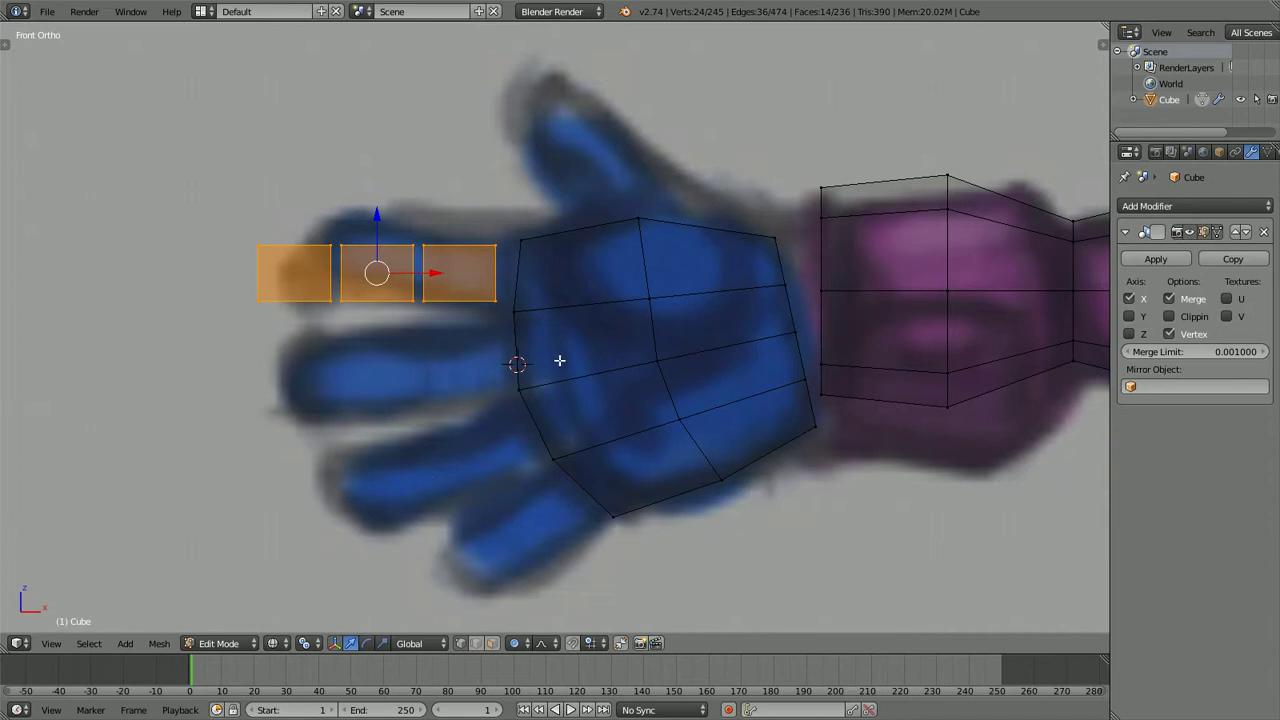
key(period)
key(r)
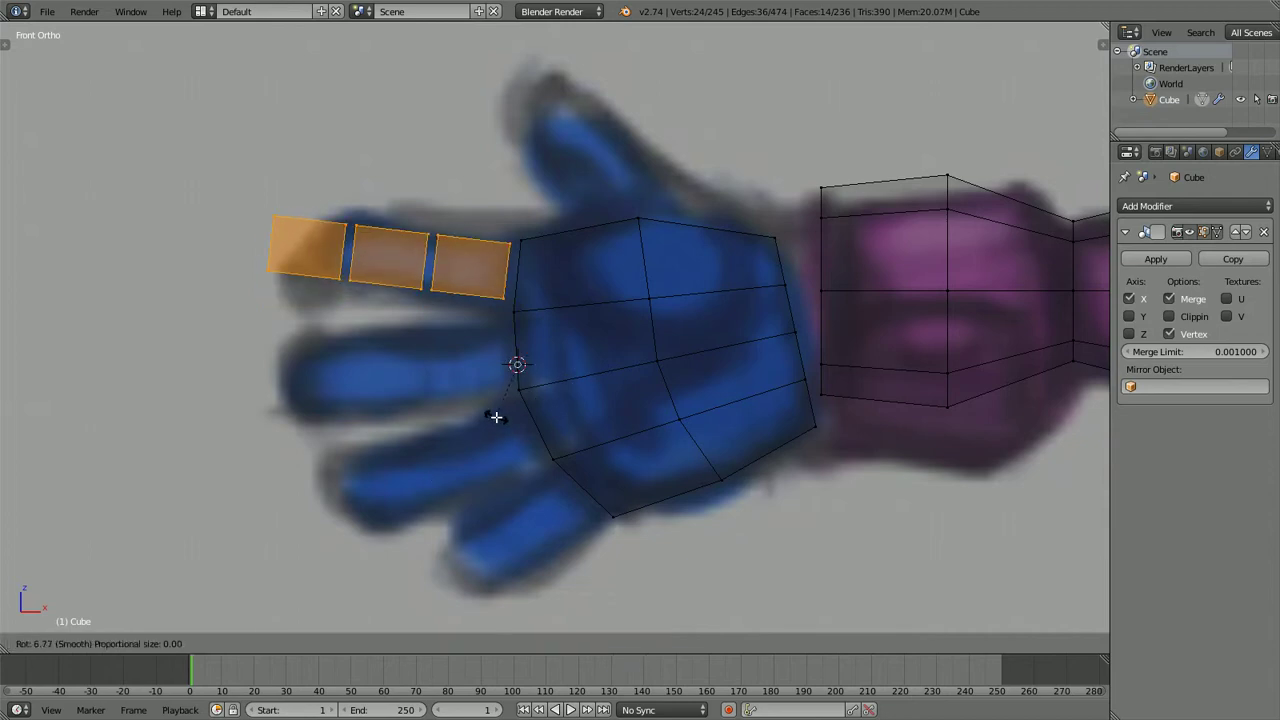
right_click(495, 423)
key(r)
right_click(506, 394)
key(r)
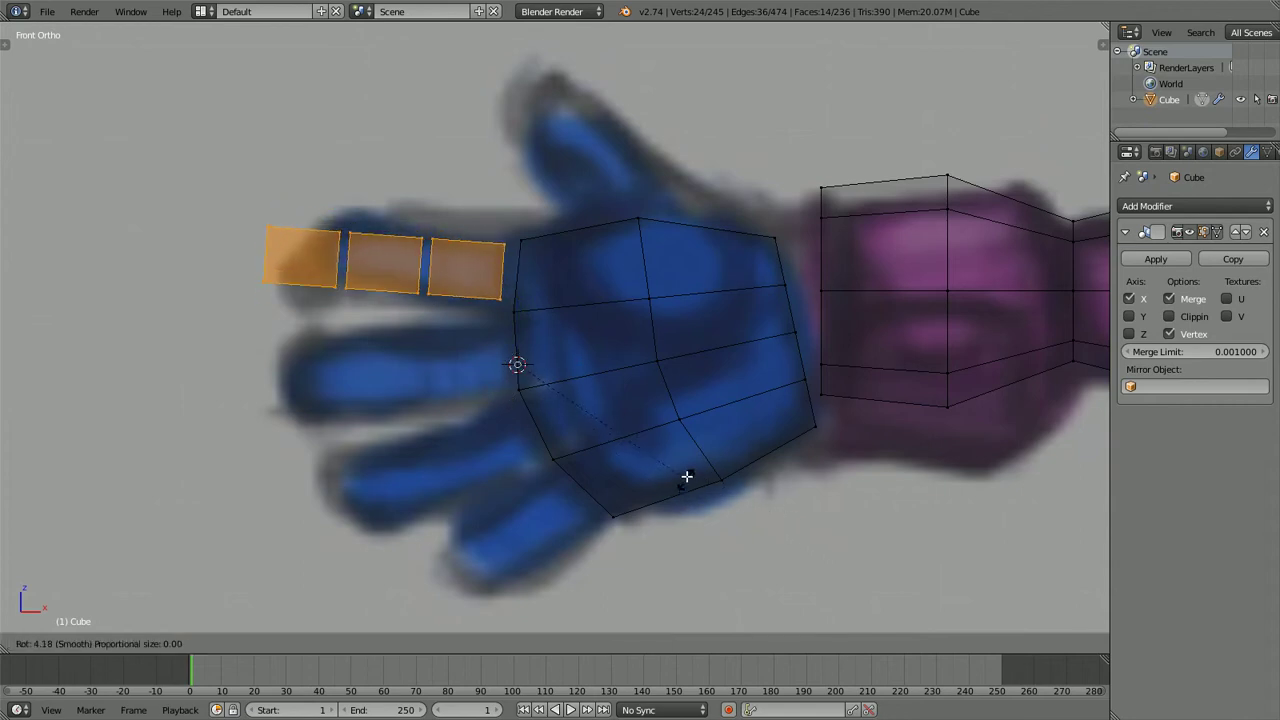
click(687, 473)
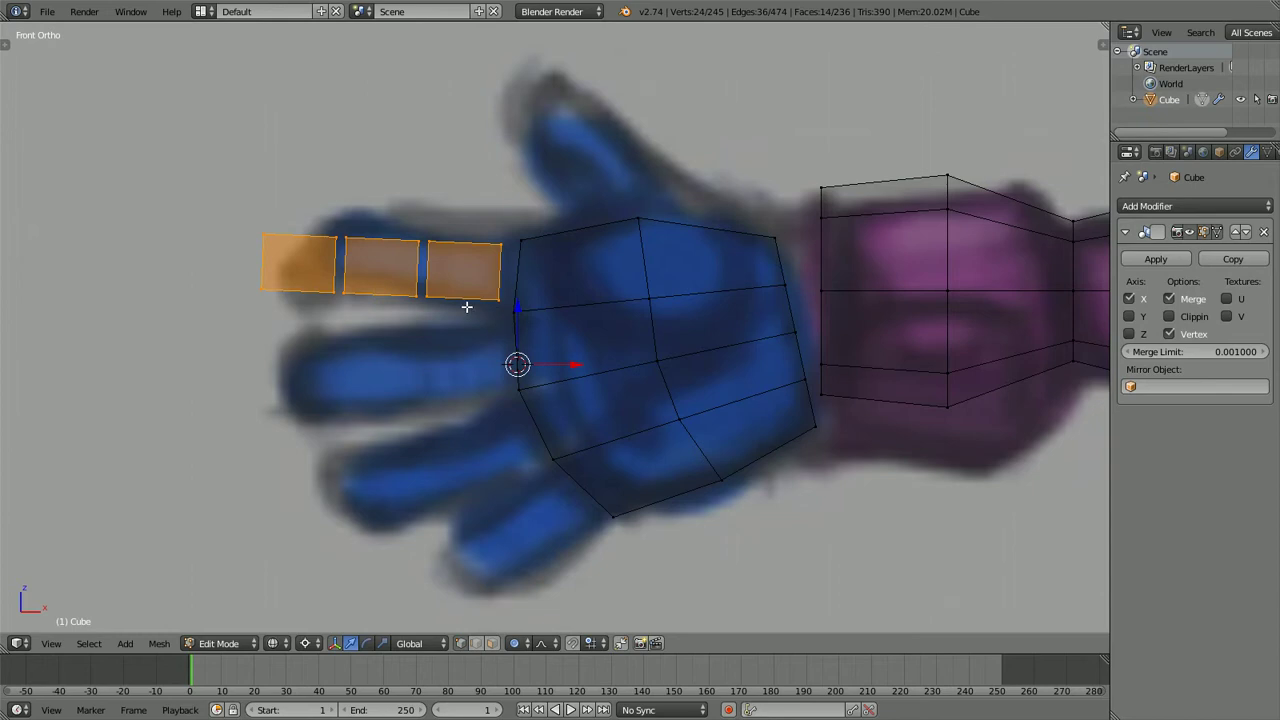
Duplicate the index finger segments down along Z onto the middle finger, straighten them and stretch them along X by about 1.13
key(e)
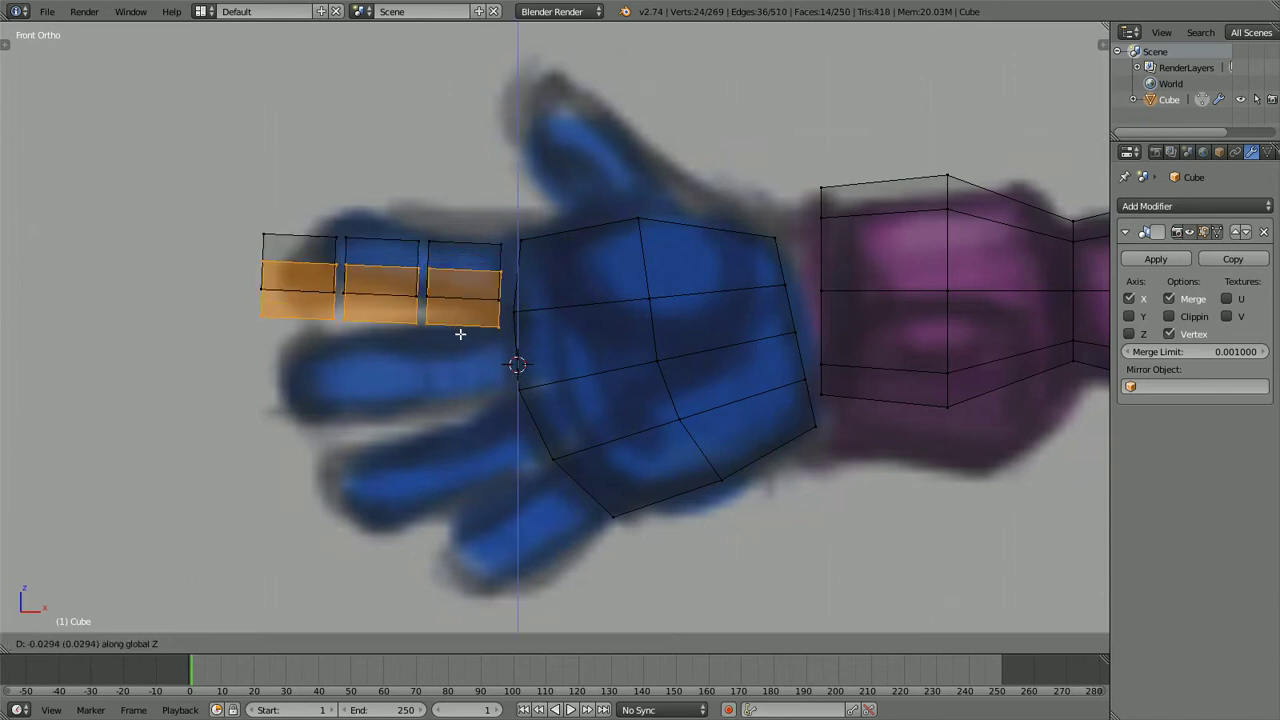
click(468, 395)
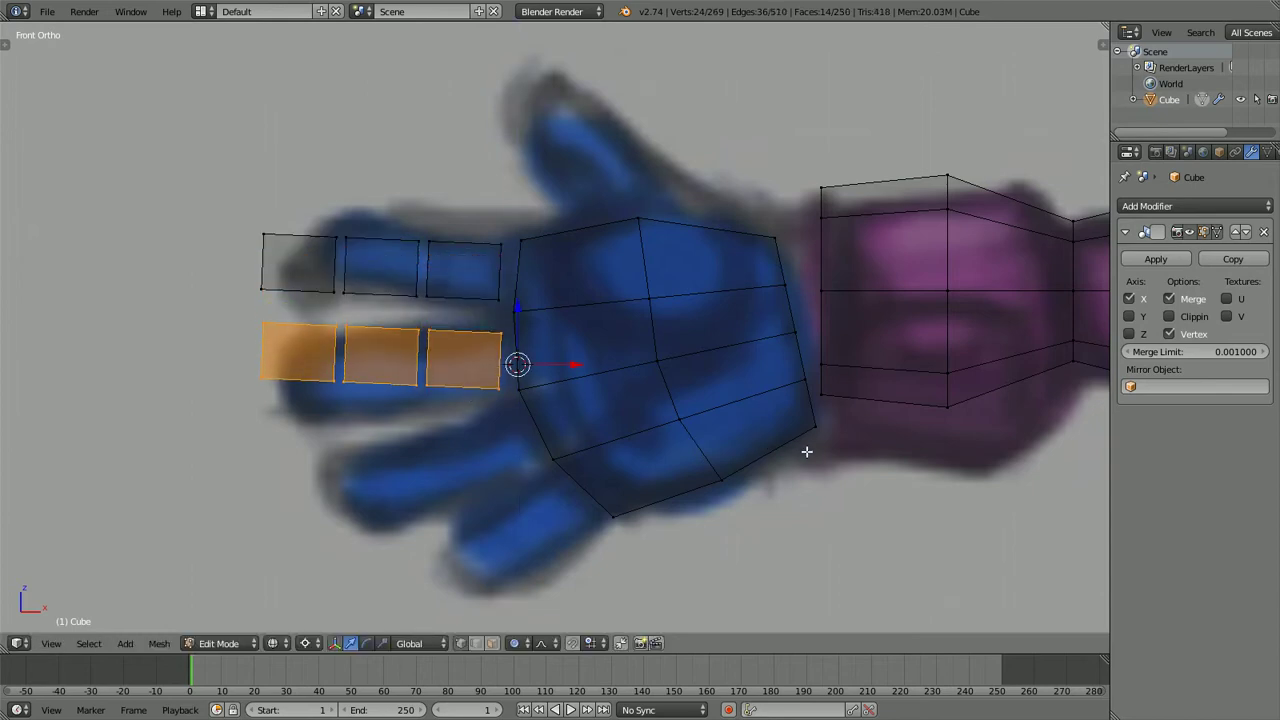
key(g)
key(z)
click(873, 439)
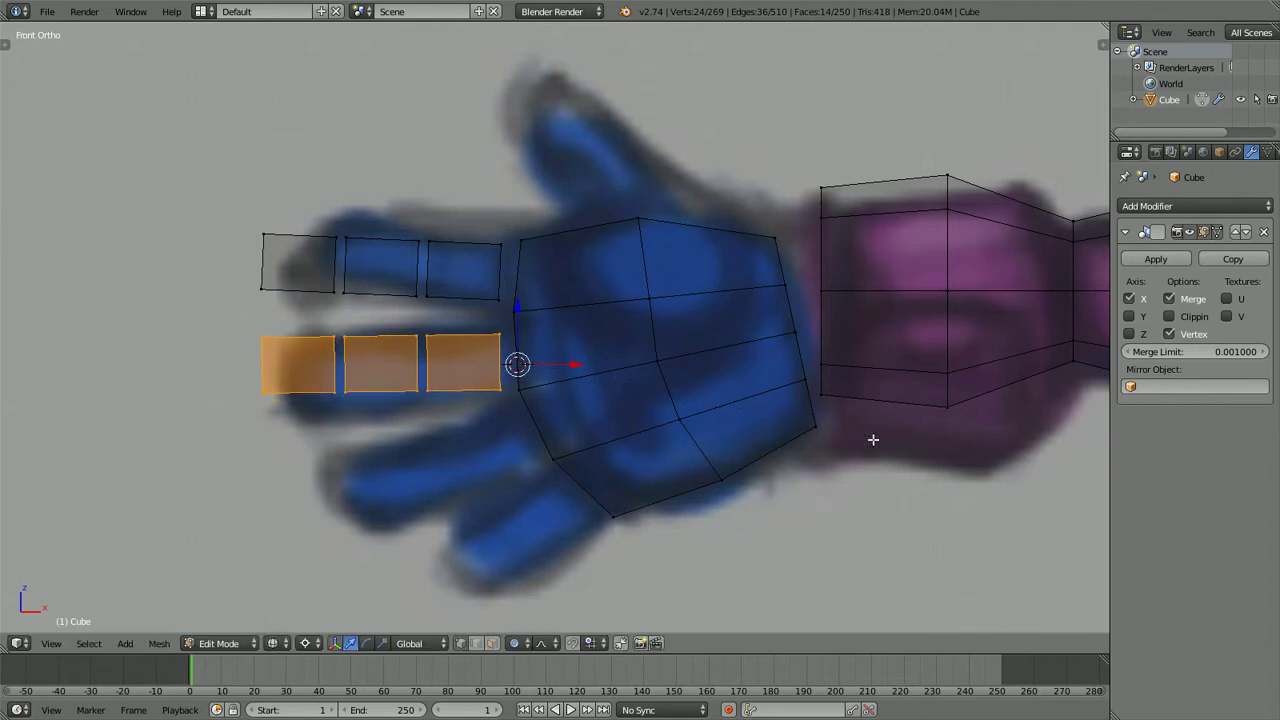
key(s)
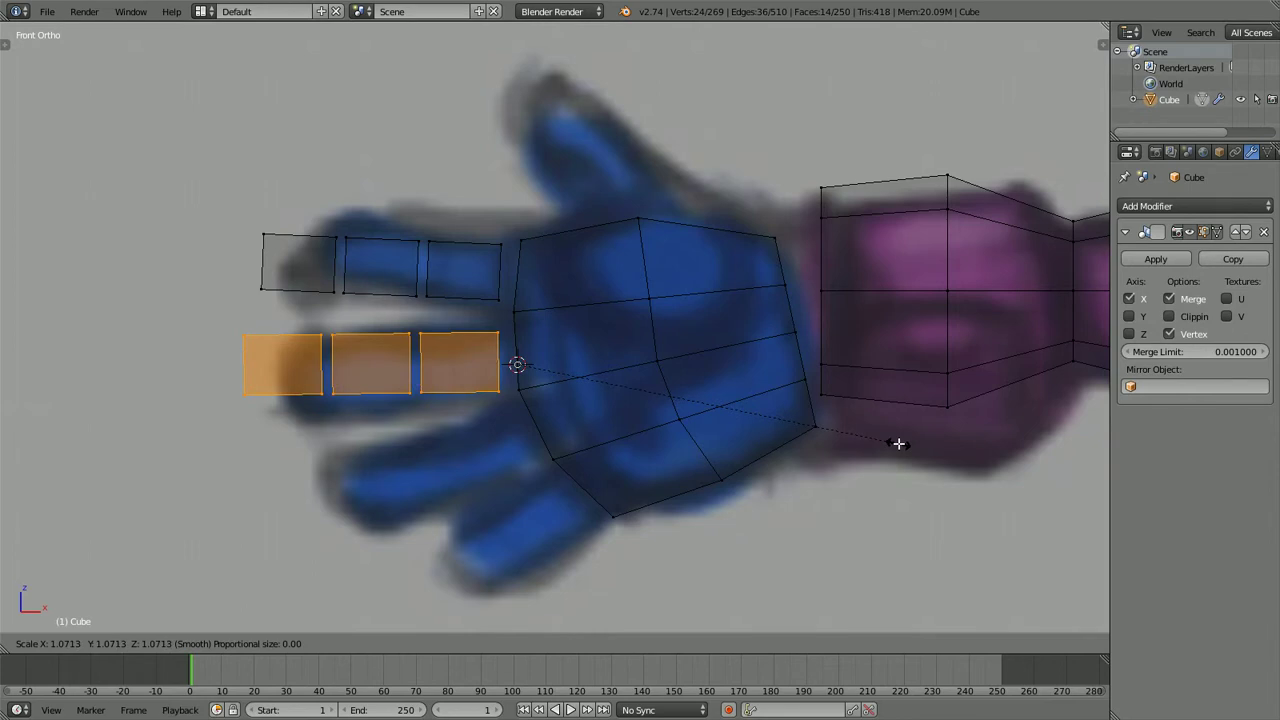
key(x)
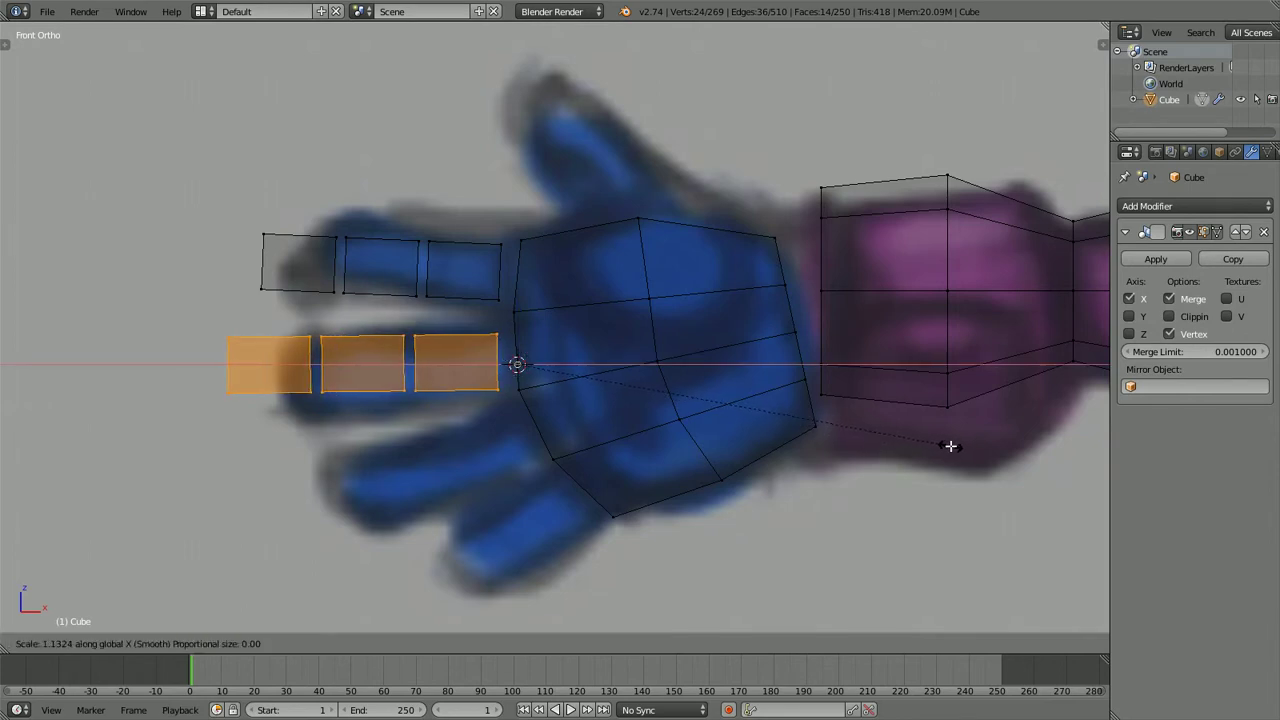
click(950, 446)
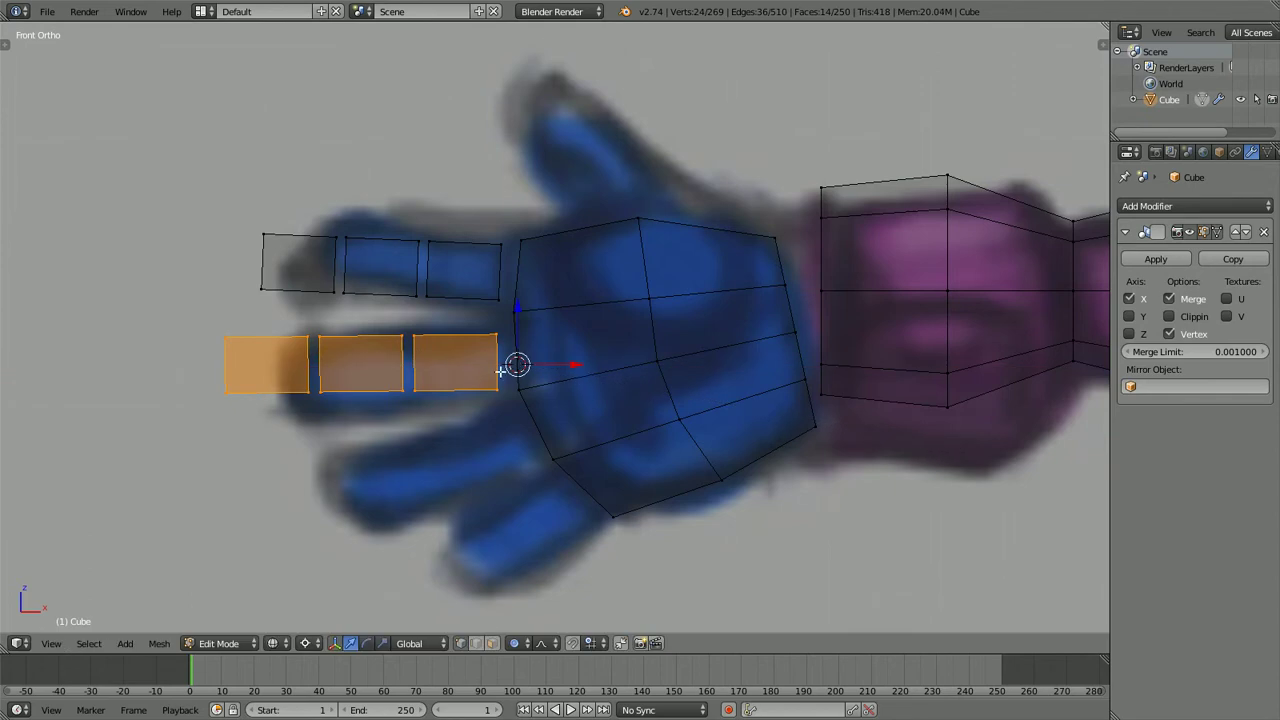
Duplicate the index finger segments down along Z, then rotate and move the copy onto the drawn ring finger
key(a)
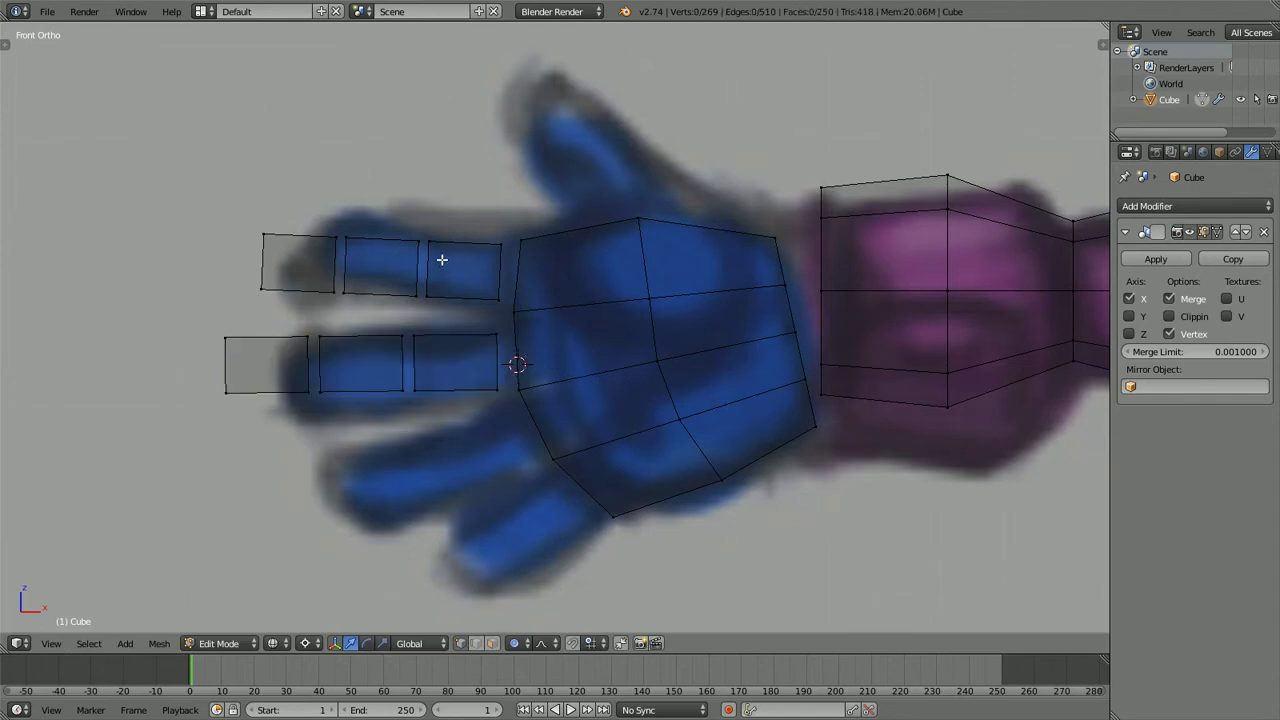
key(b)
drag(241, 195, 506, 315)
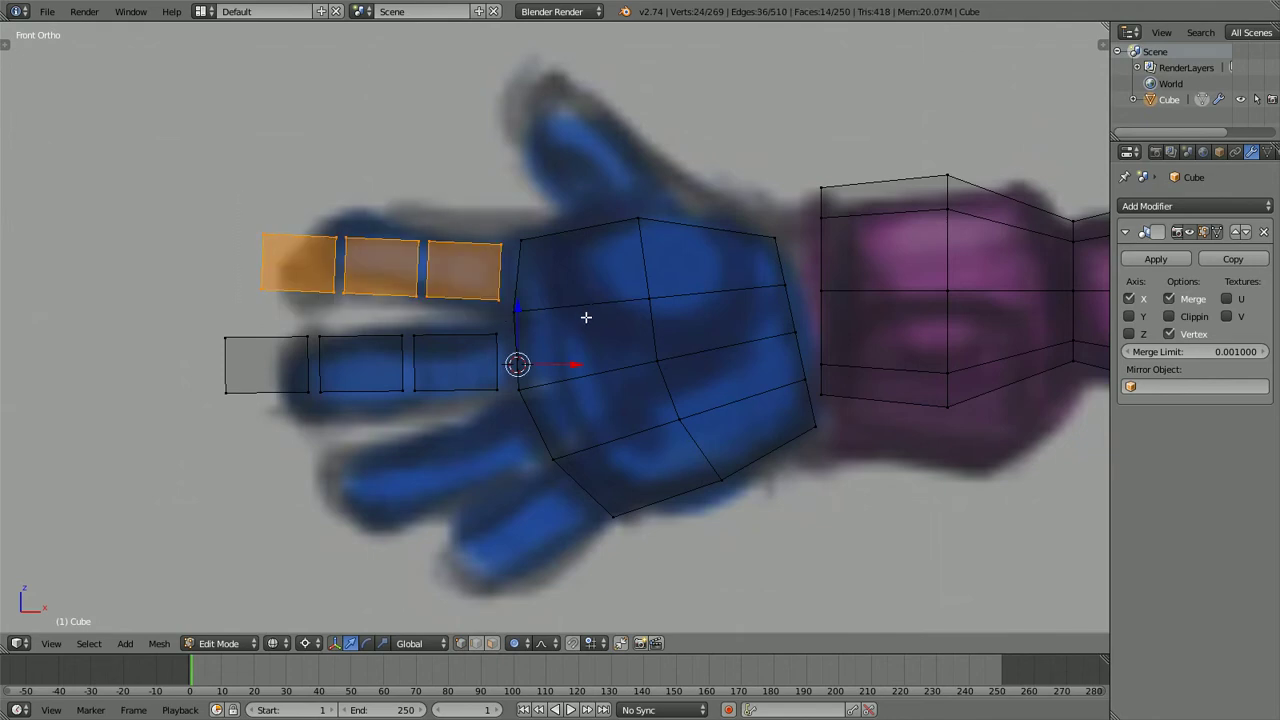
key(e)
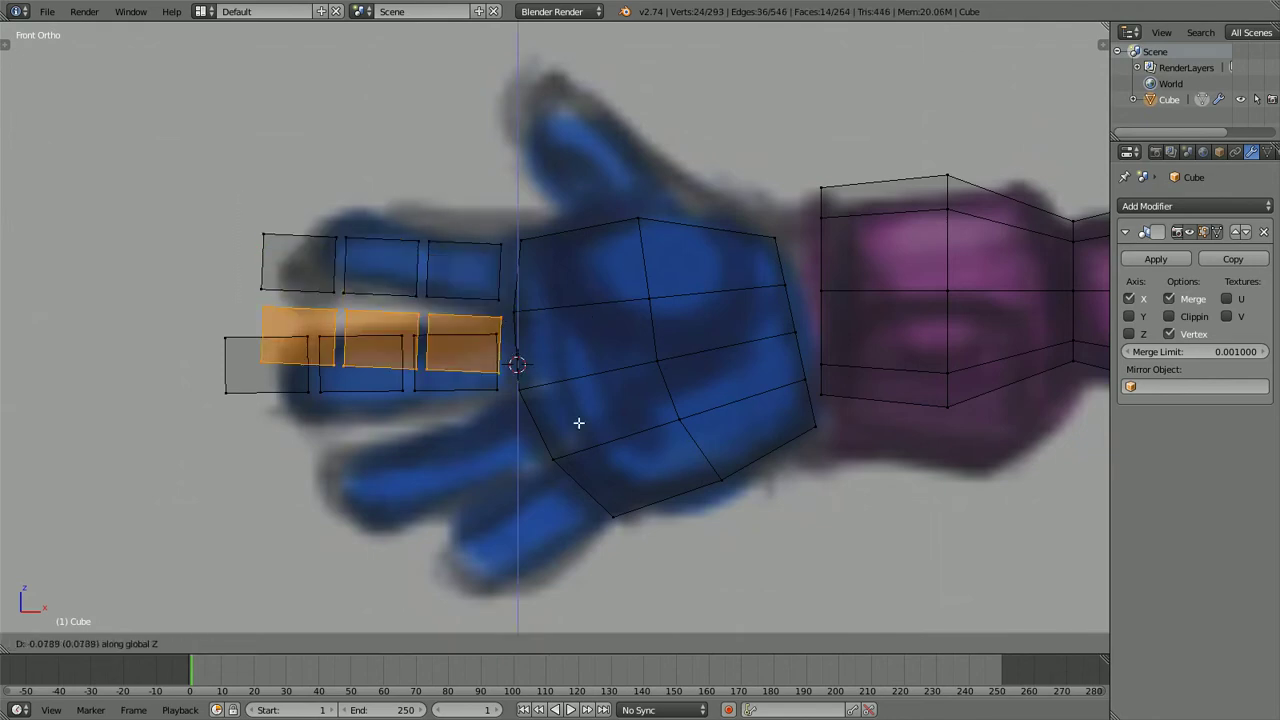
click(578, 486)
key(r)
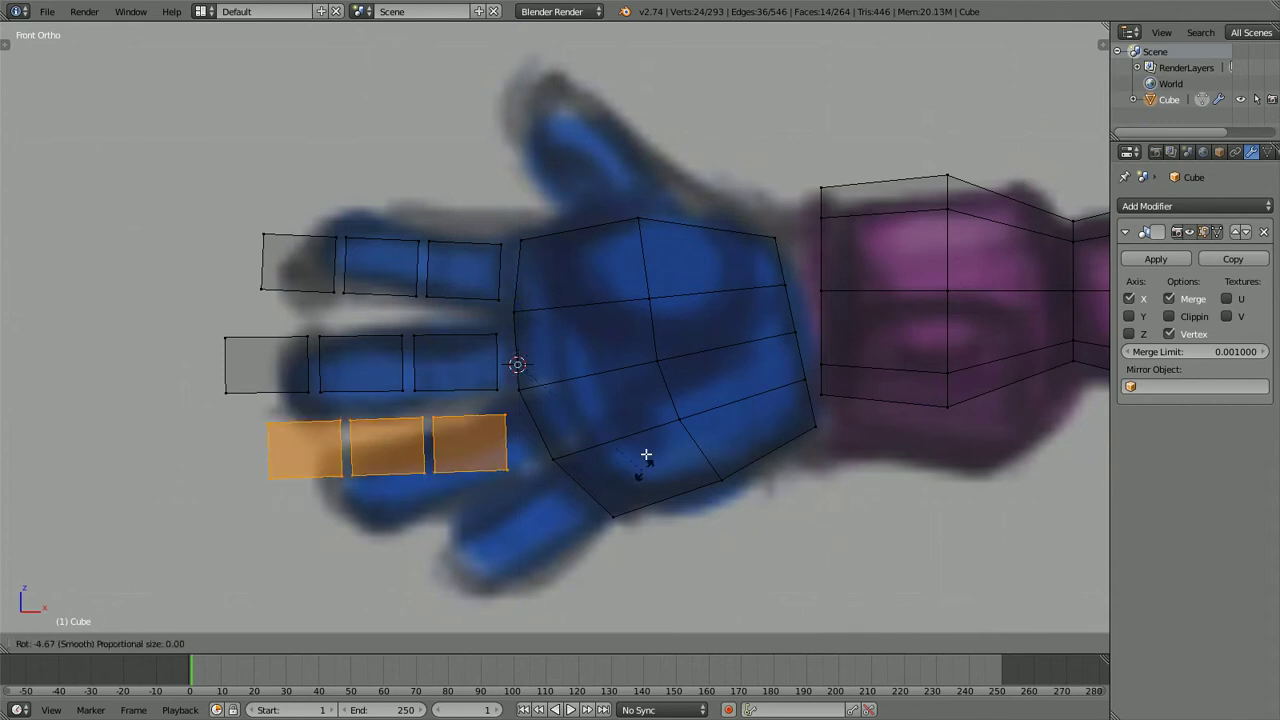
click(639, 413)
key(g)
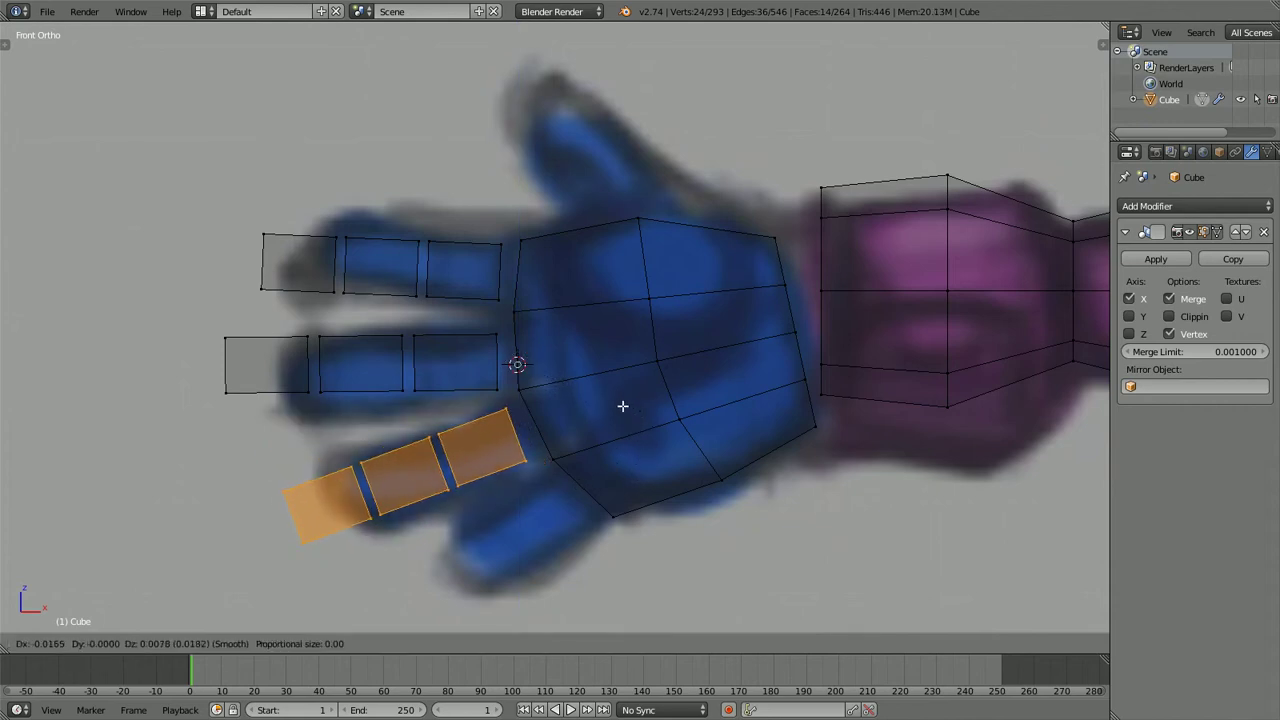
click(622, 405)
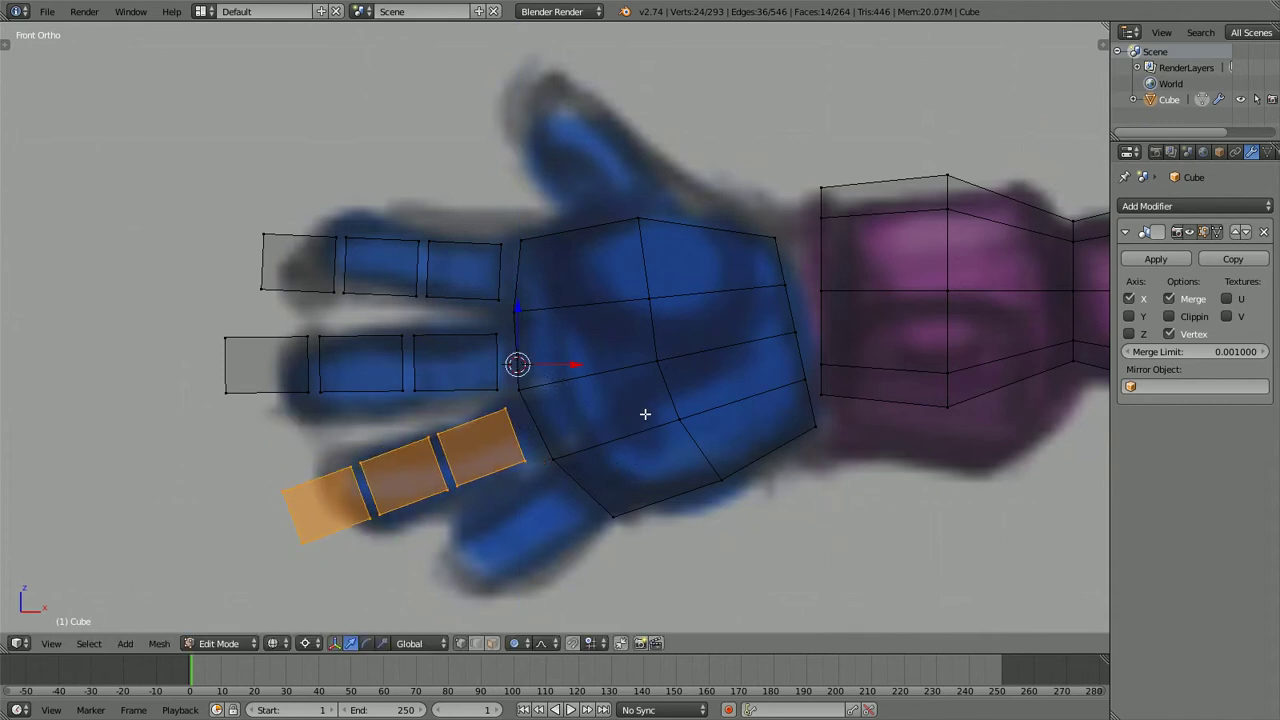
Scale the ring finger segments up slightly and adjust their position over the drawing
key(s)
click(640, 416)
key(s)
click(642, 416)
key(g)
click(642, 416)
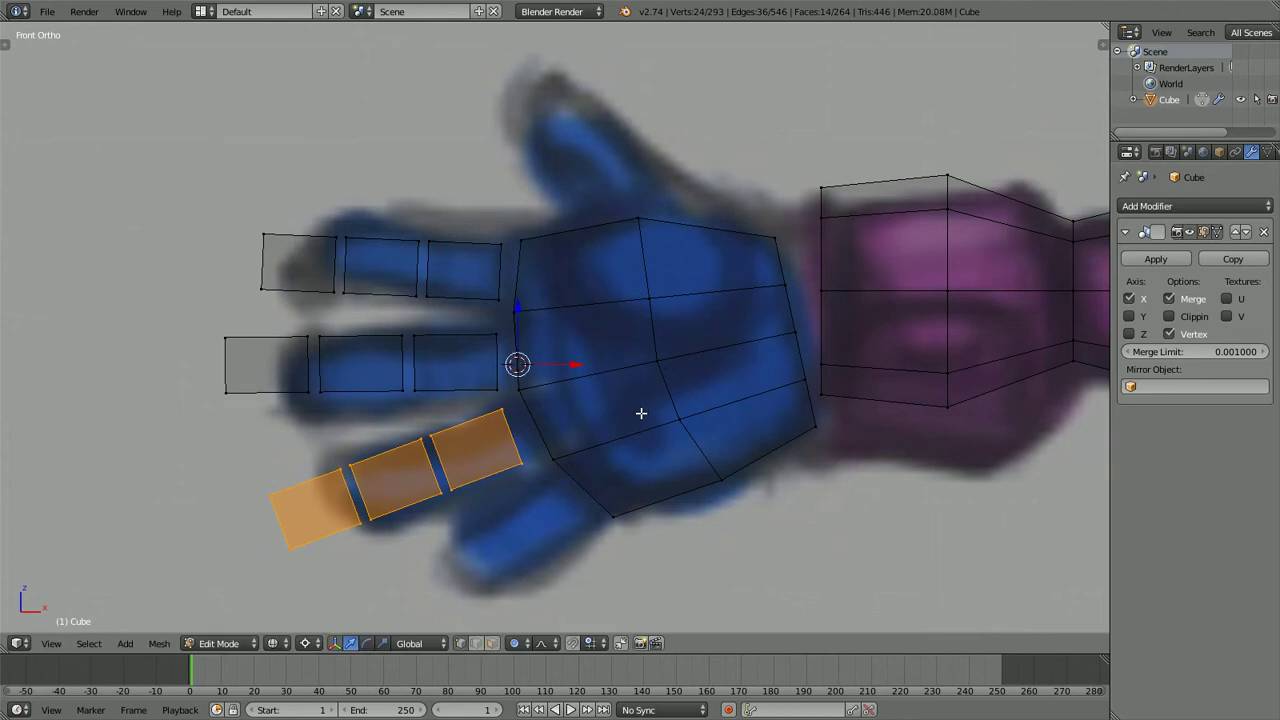
Select the three index finger segments and duplicate them in place
key(a)
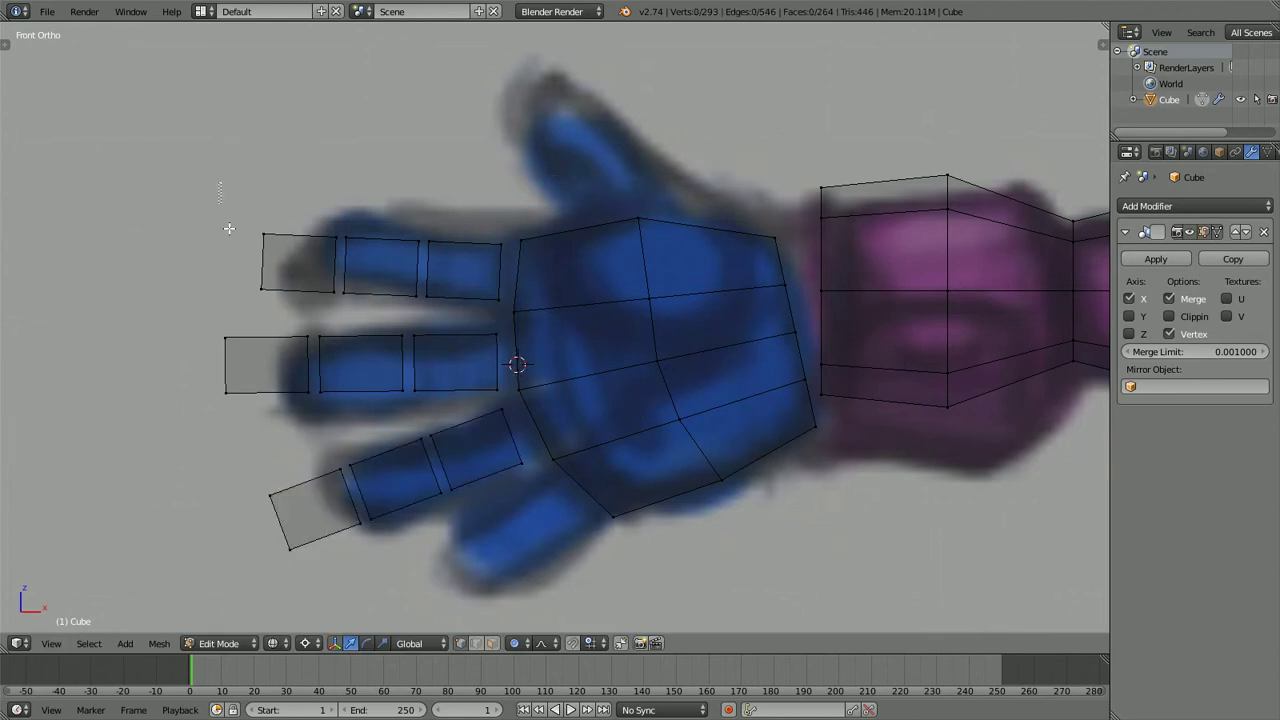
drag(221, 182, 506, 313)
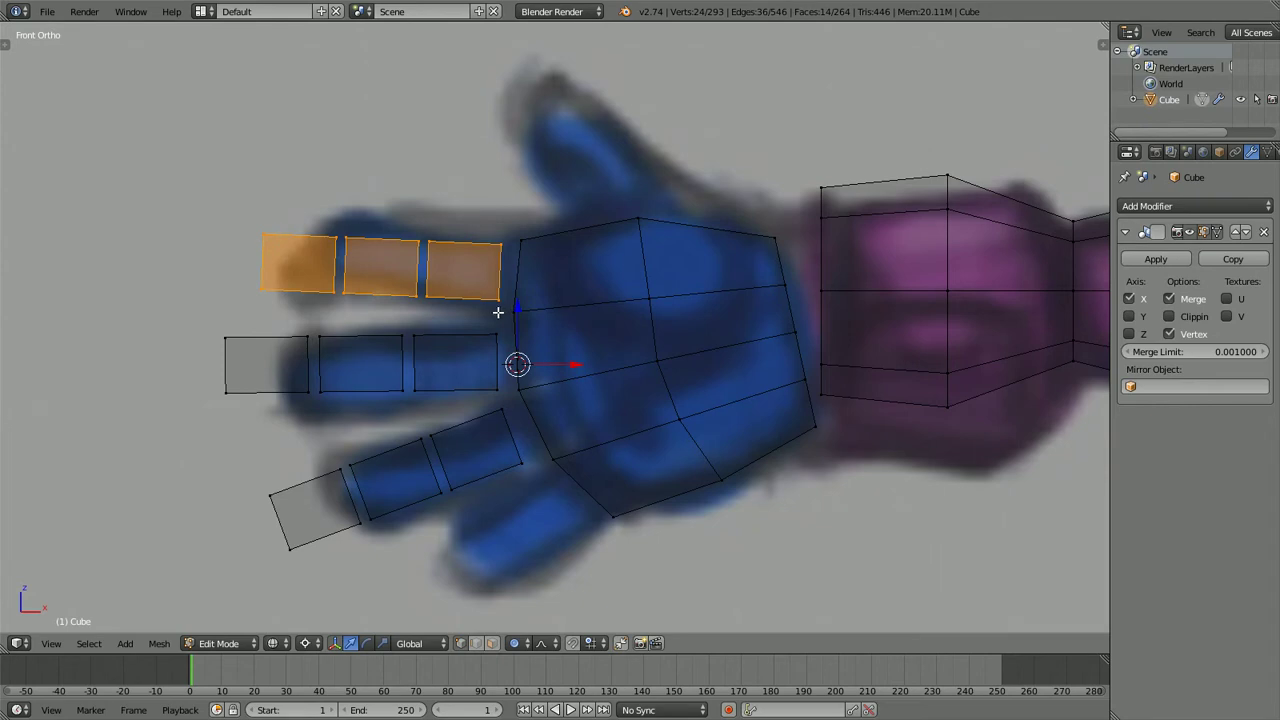
key(shift+d)
right_click(455, 334)
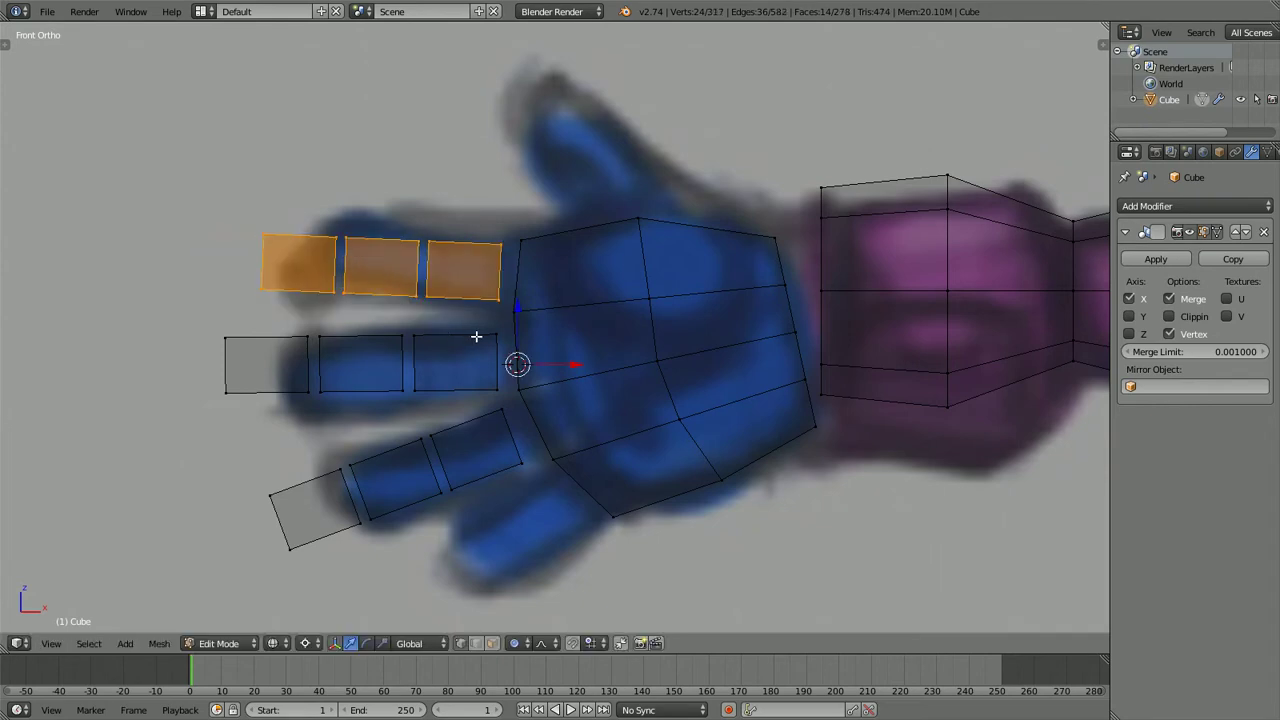
key(s)
key(x)
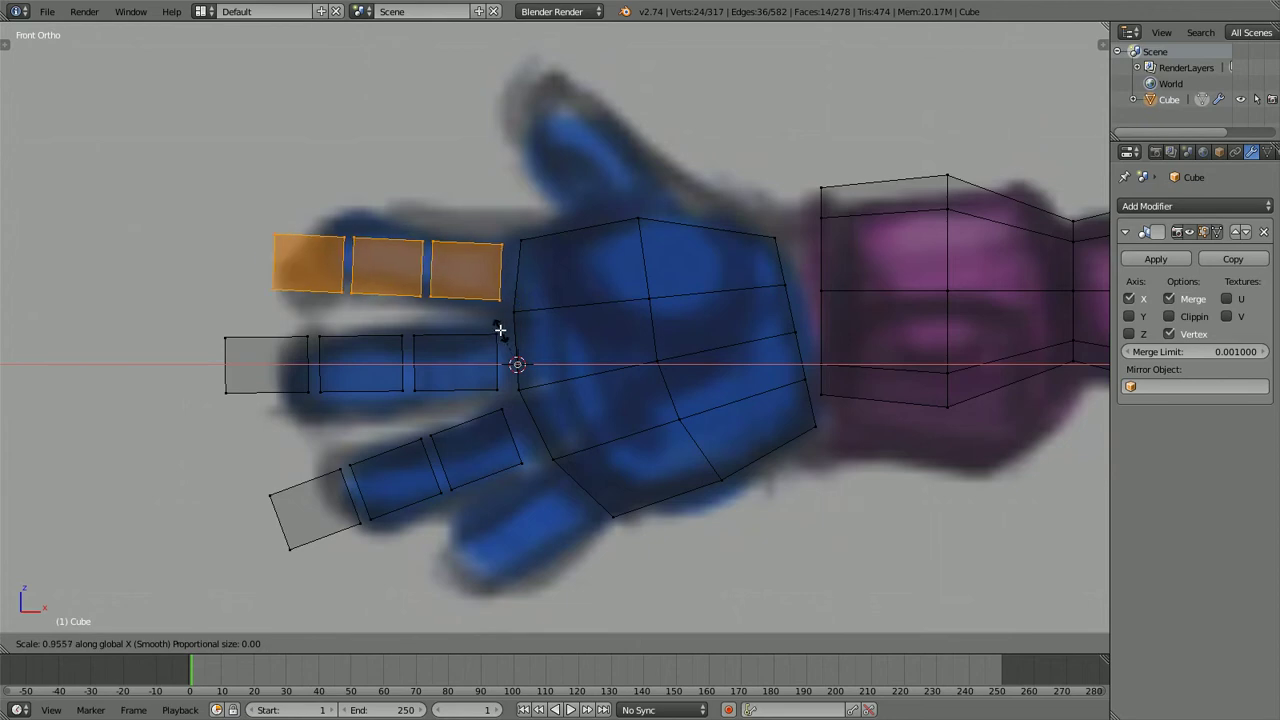
right_click(490, 330)
key(g)
right_click(455, 279)
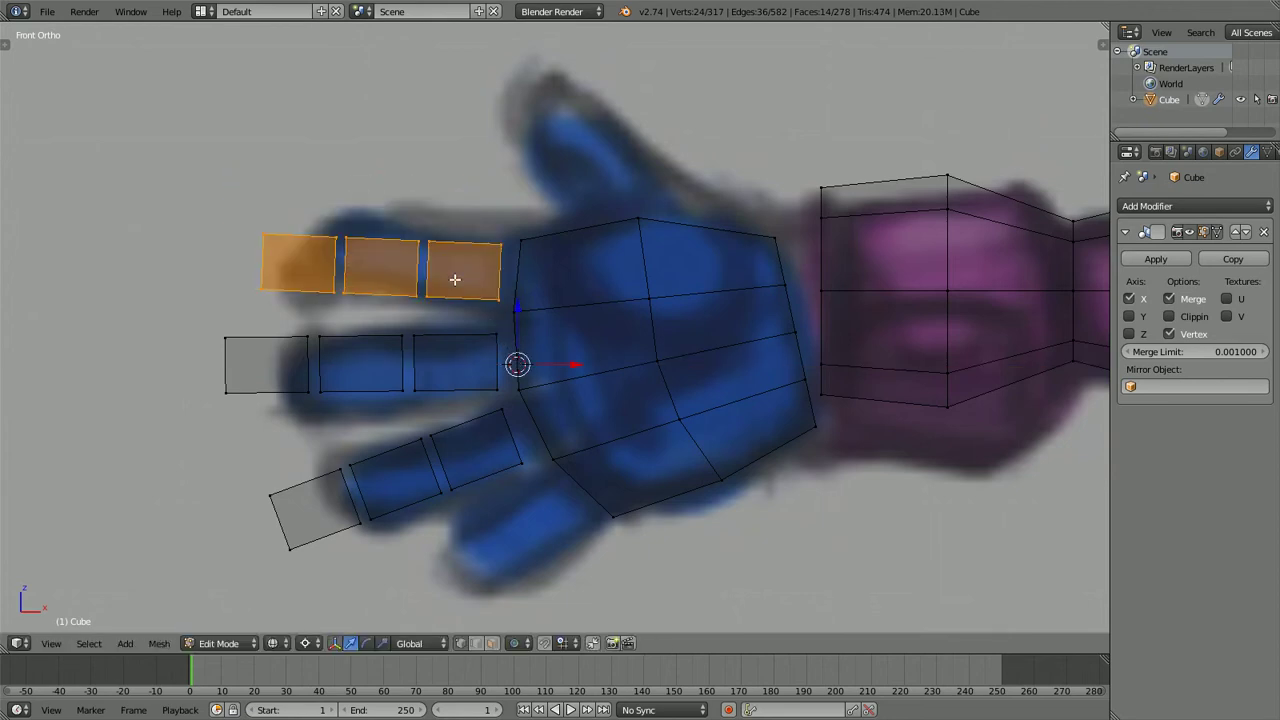
key(g)
right_click(408, 403)
key(s)
key(x)
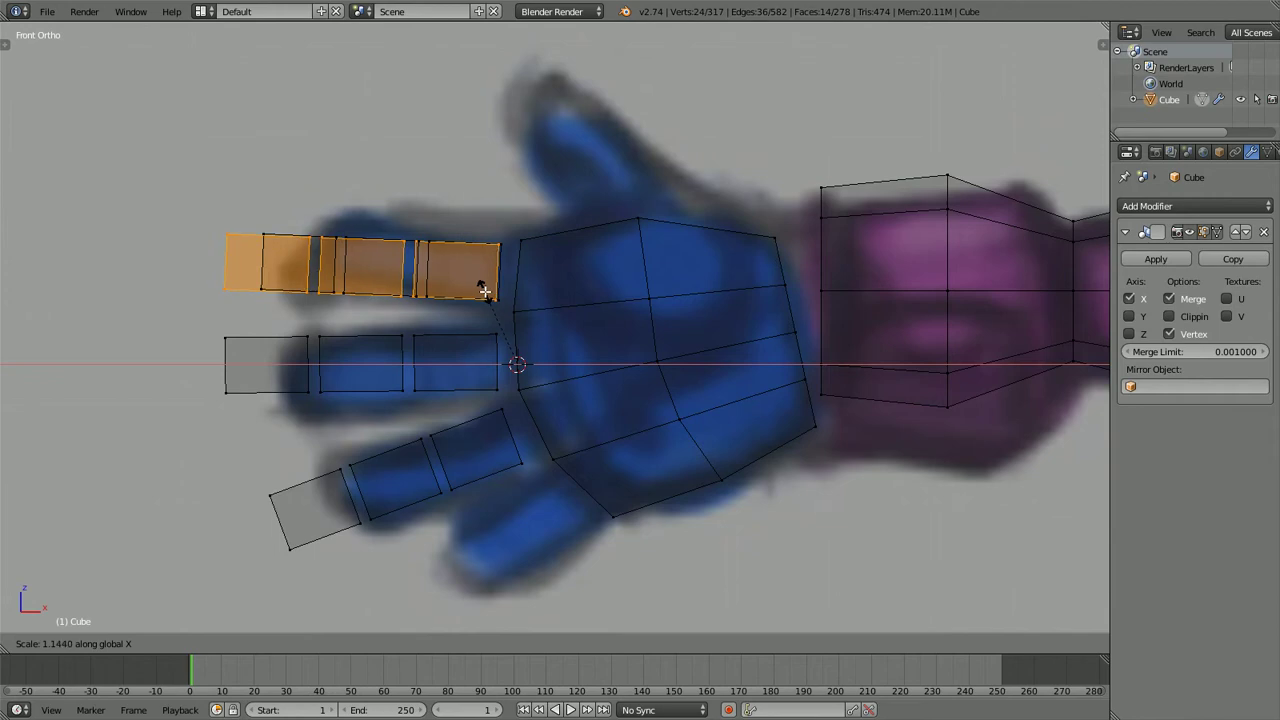
right_click(488, 291)
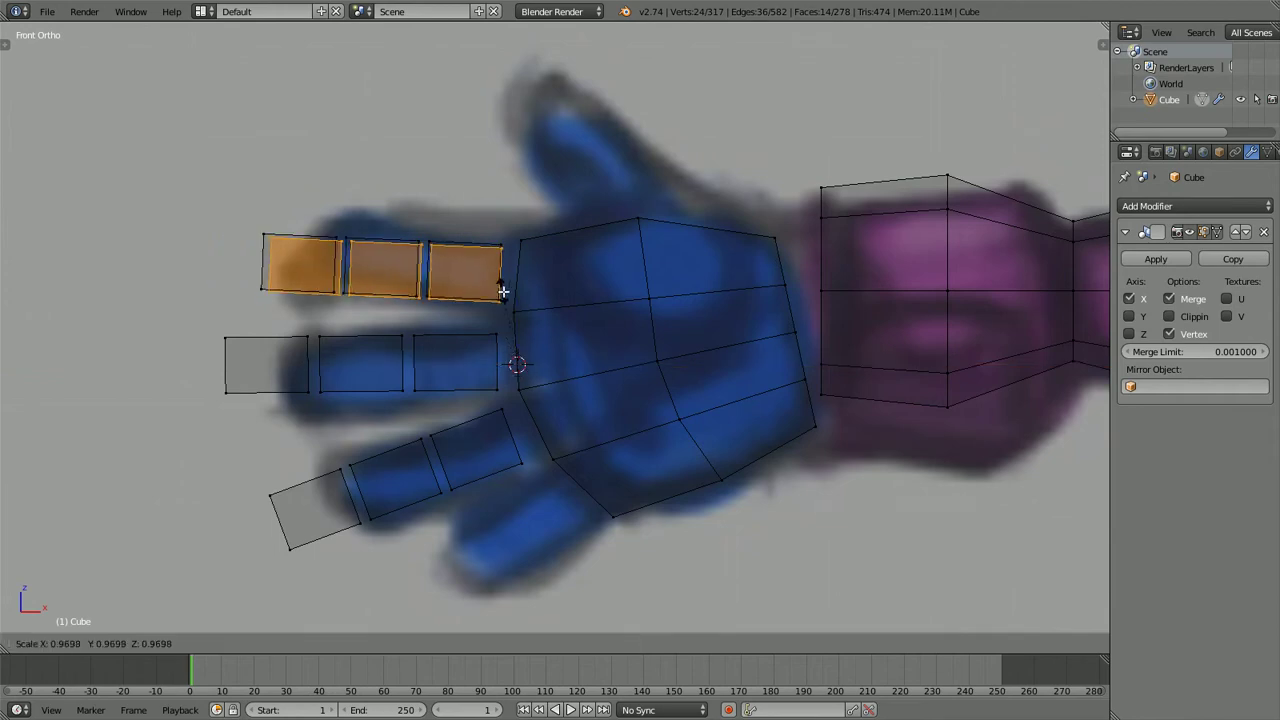
key(s)
key(x)
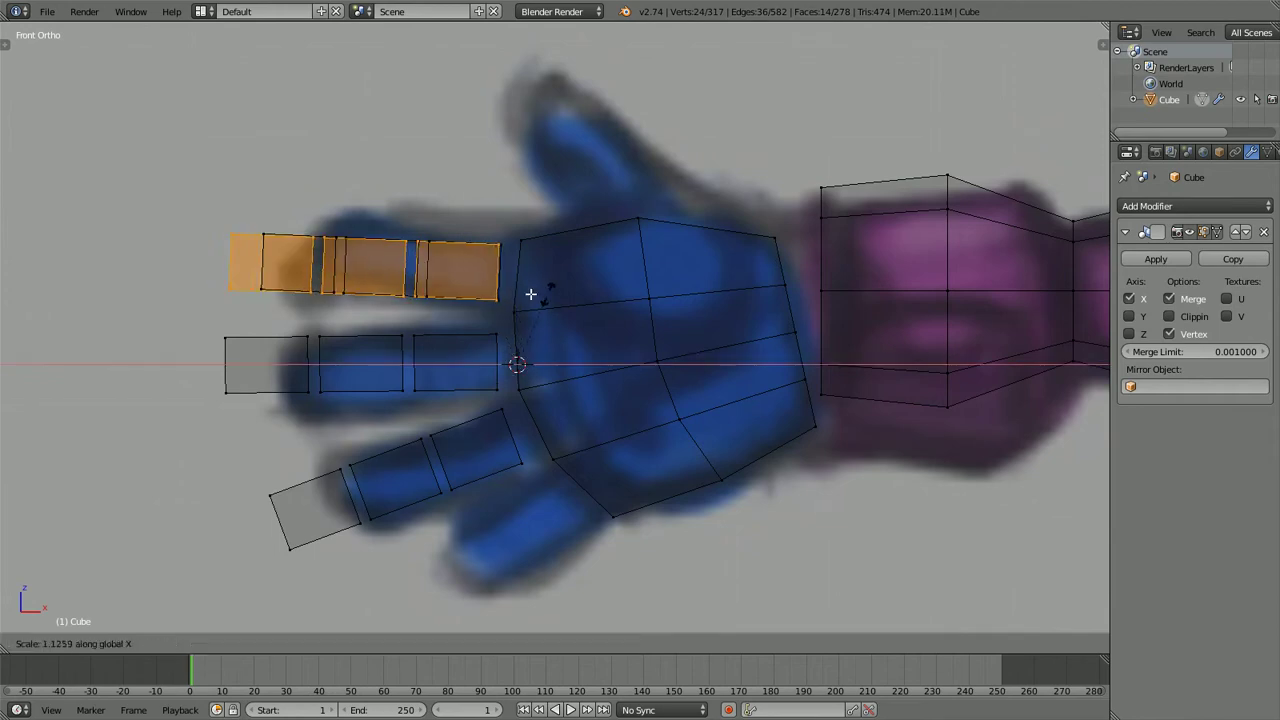
right_click(486, 289)
Shrink the duplicated index finger segments along X to about 0.79, then rotate and move them onto the drawn little finger
key(s)
key(x)
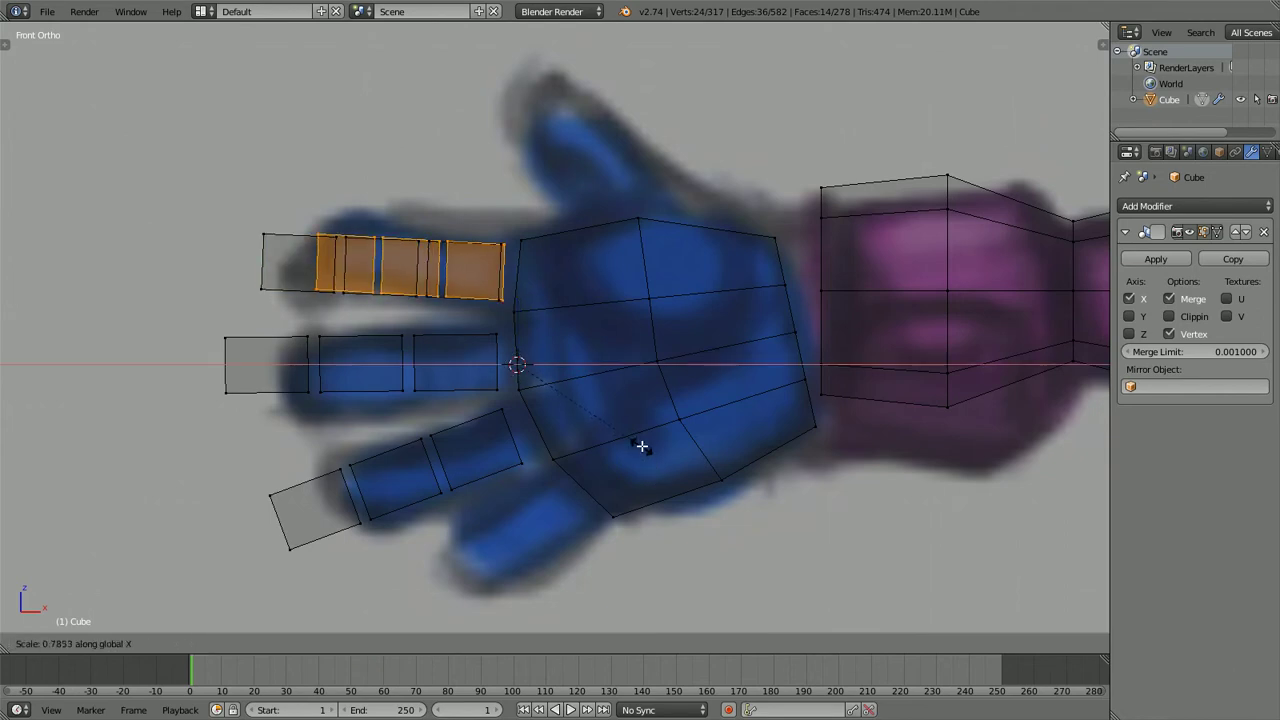
right_click(642, 448)
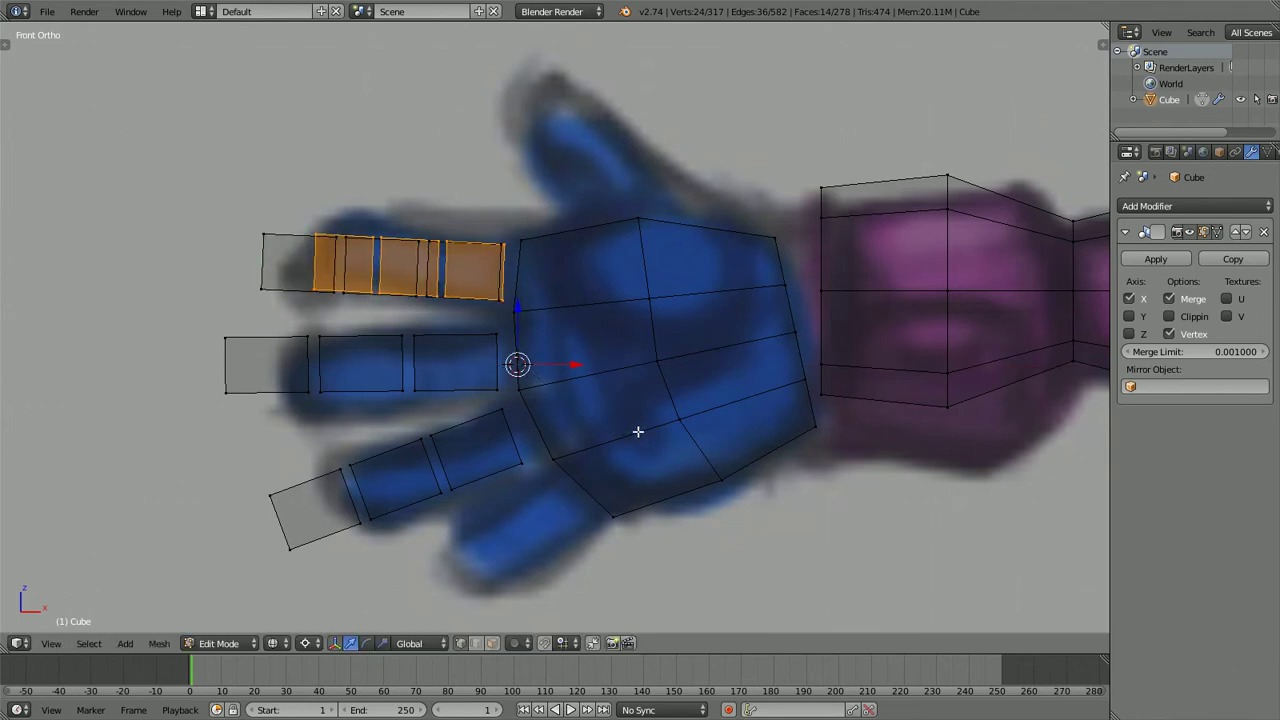
key(r)
key(g)
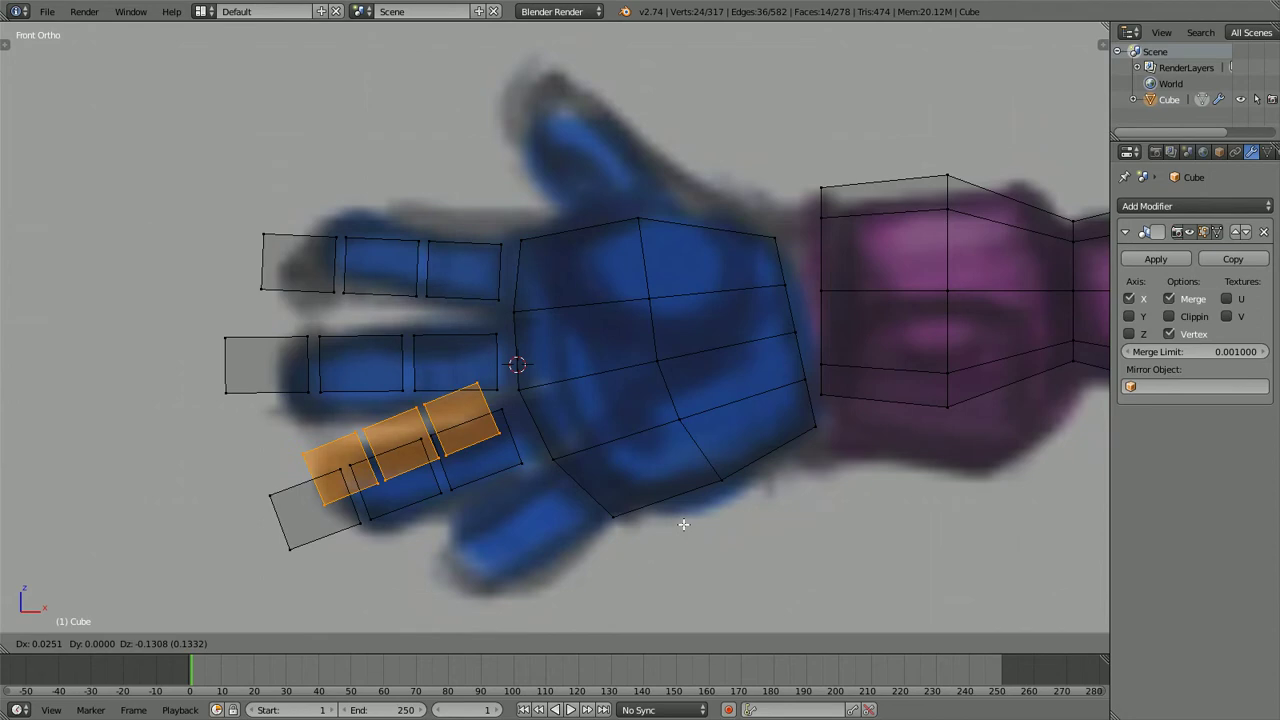
click(748, 565)
key(g)
click(791, 581)
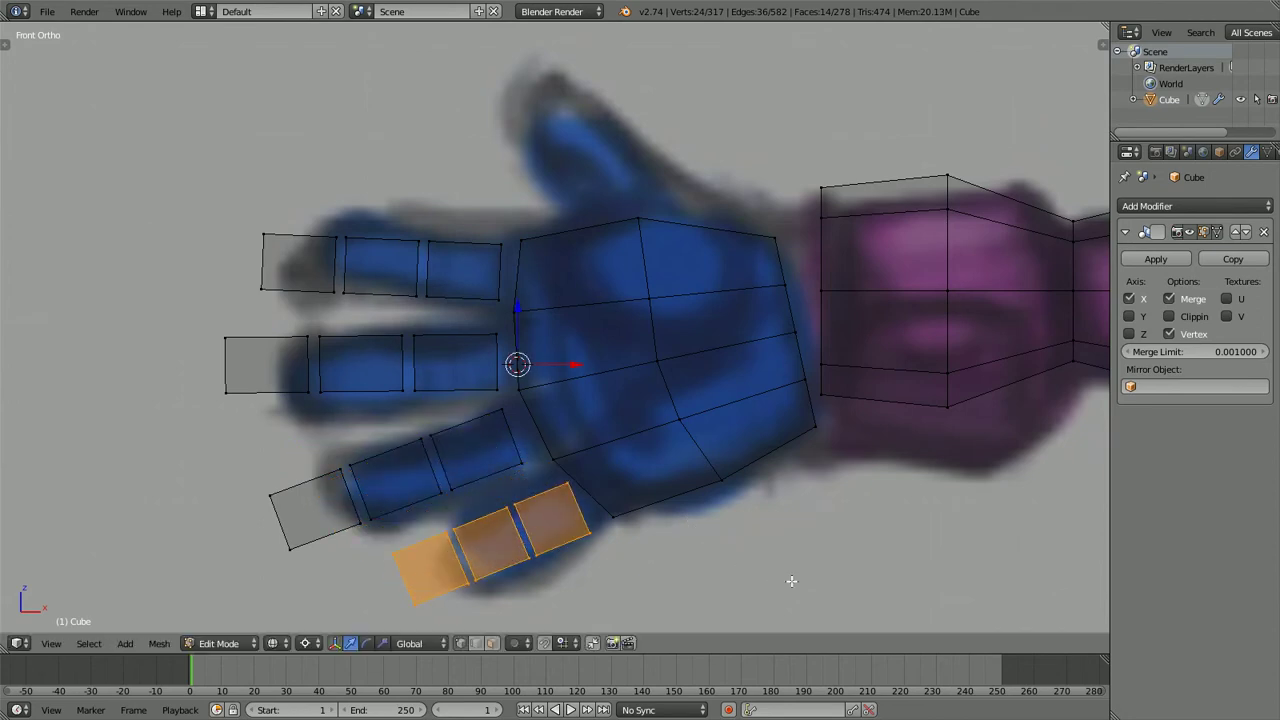
Rotate the little finger segments further, scale them down and reposition them to fit the drawn little finger
key(r)
click(809, 451)
key(g)
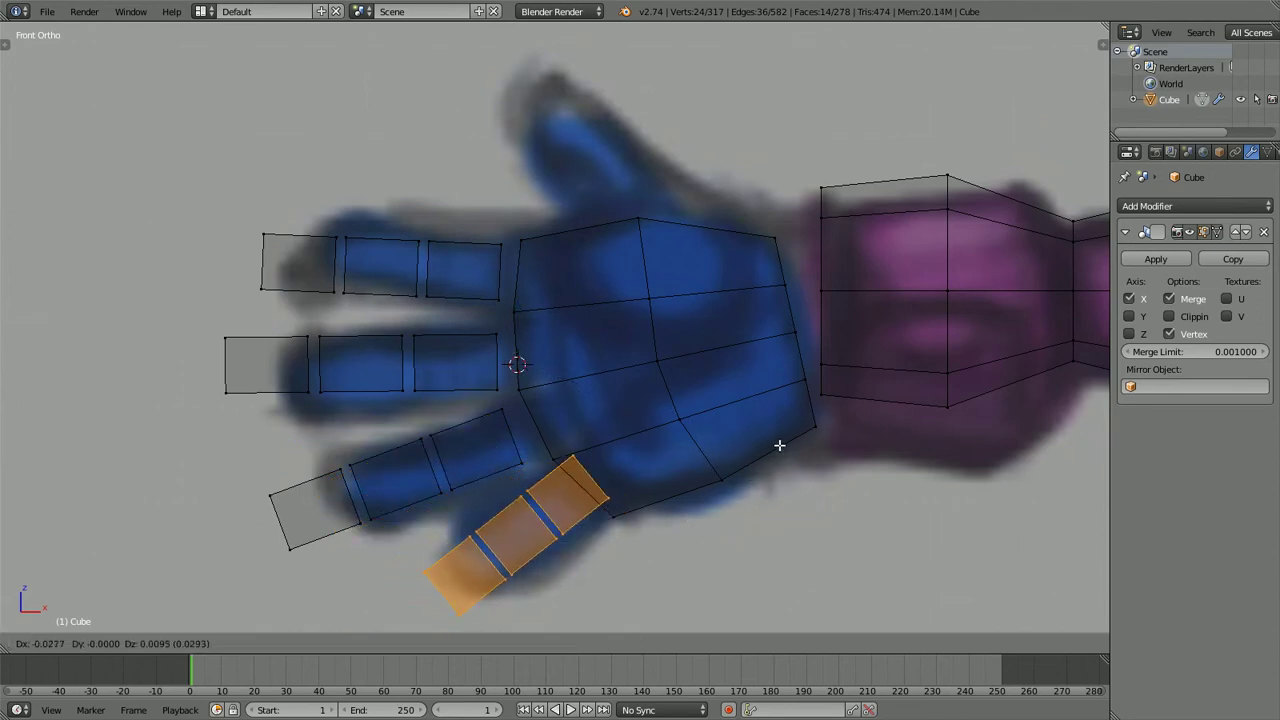
click(779, 447)
key(s)
click(766, 514)
key(g)
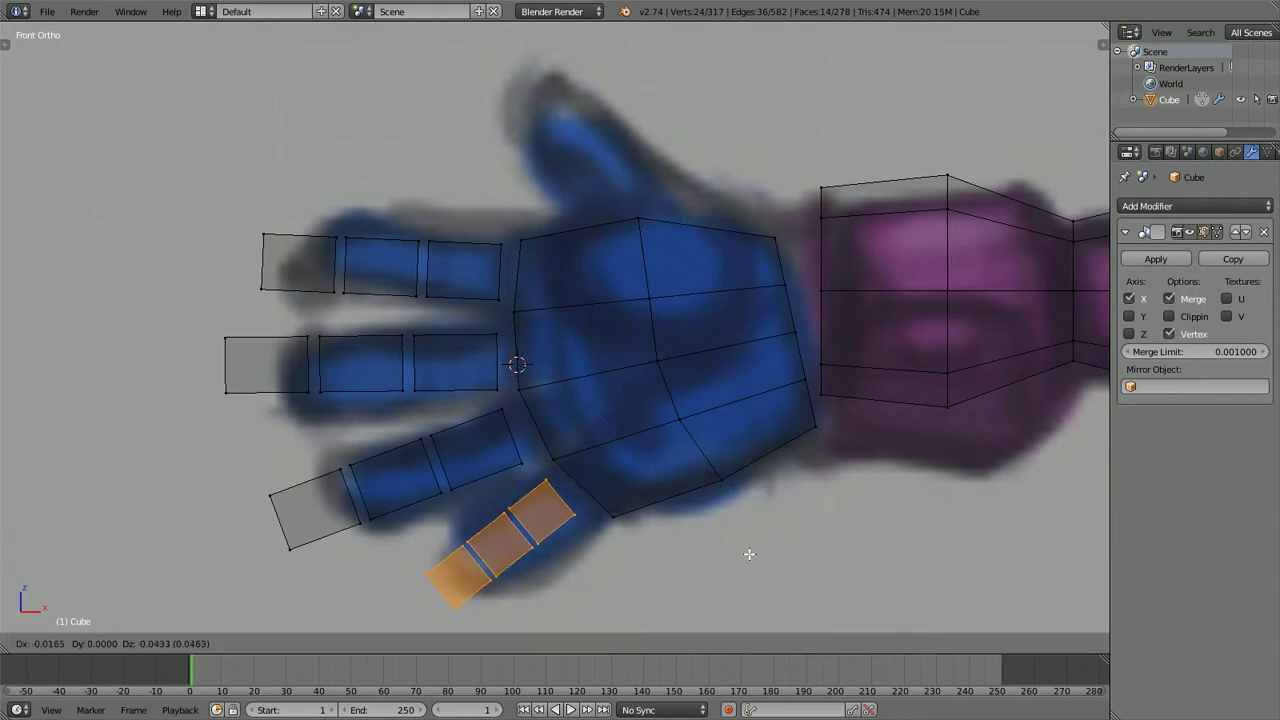
click(749, 554)
scroll(736, 510, down, 1)
key(a)
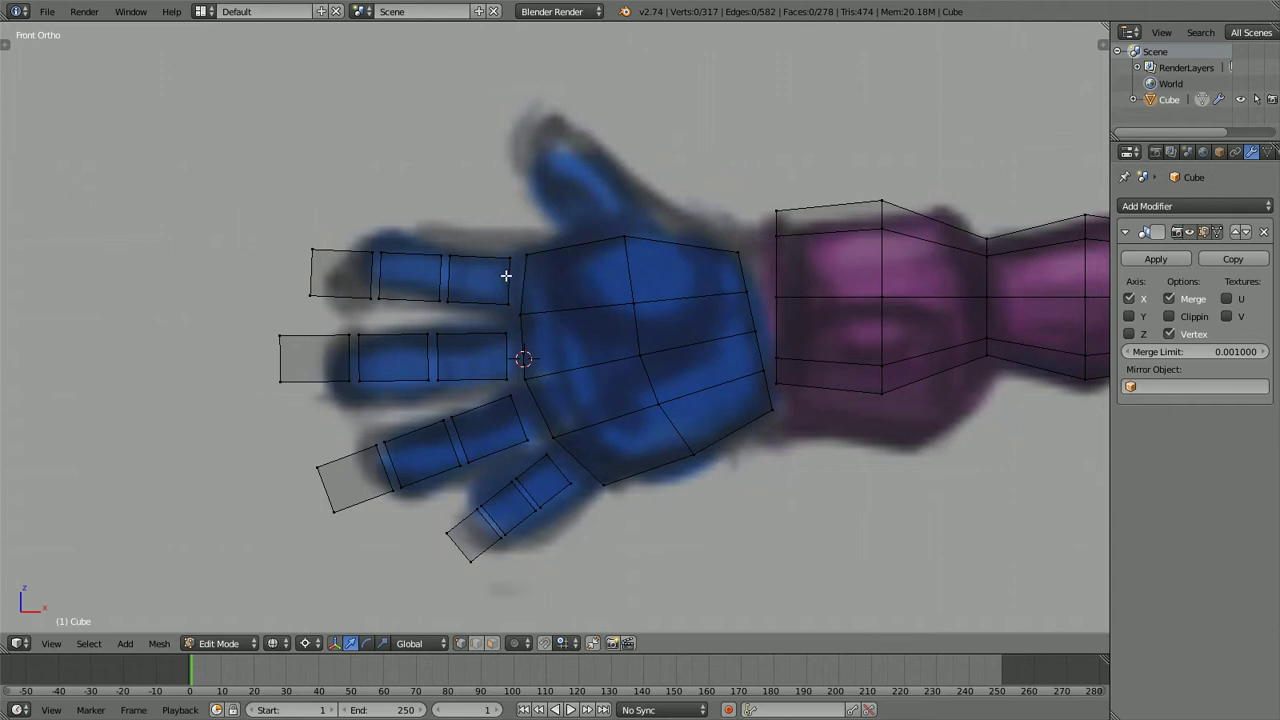
Duplicate the two index finger segments nearest the palm, rotate and move the copy onto the drawn thumb, and scale it up slightly
right_click(390, 251)
shift+right_click(471, 254)
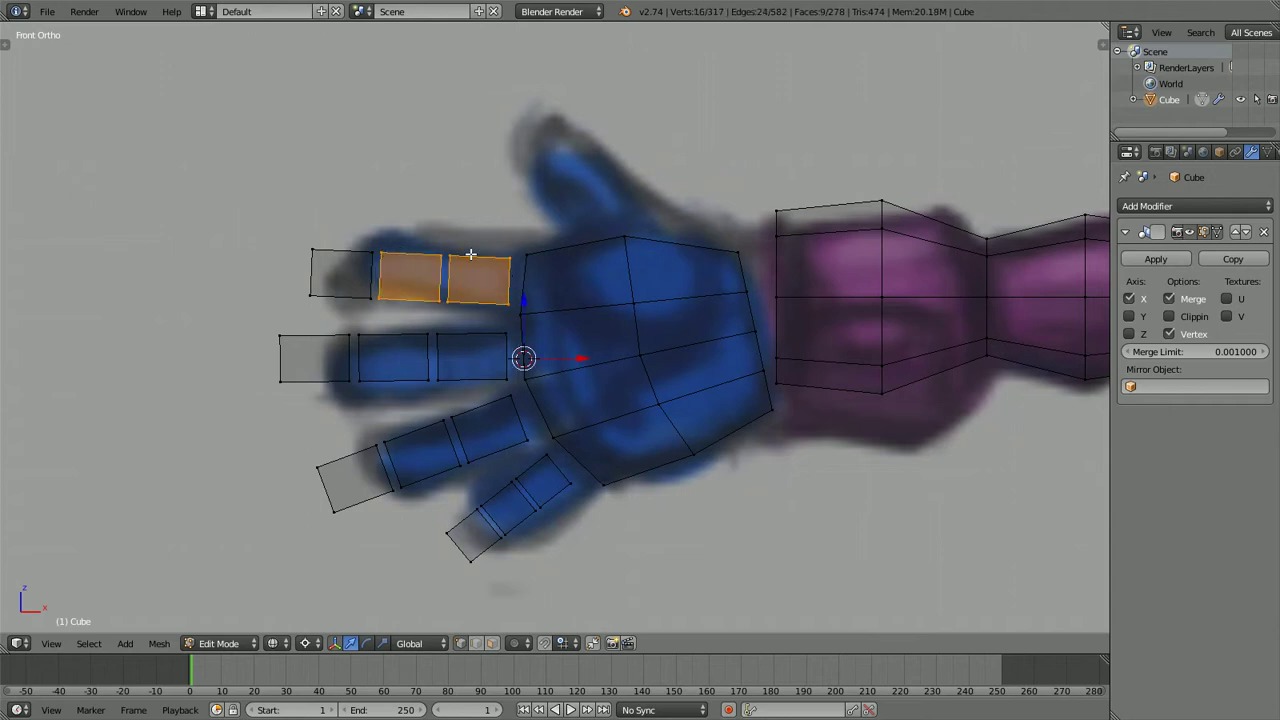
key(shift+d)
right_click(467, 244)
key(r)
click(561, 194)
key(g)
click(629, 138)
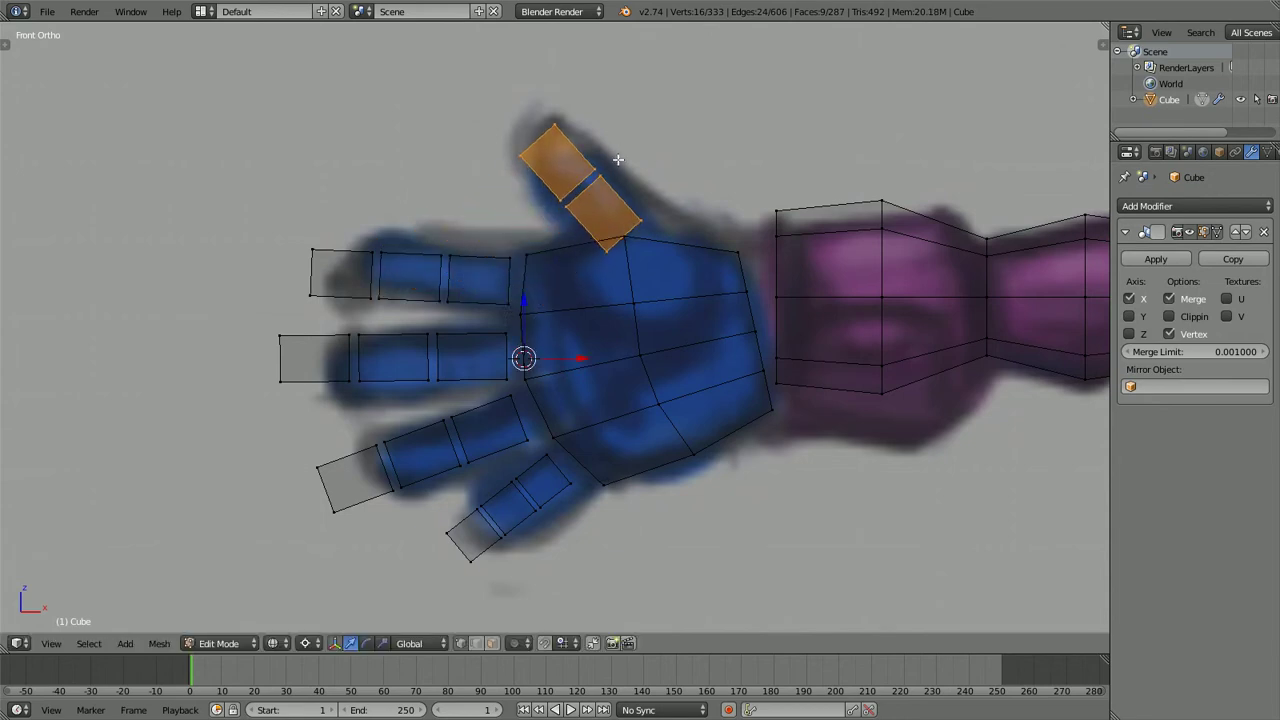
key(s)
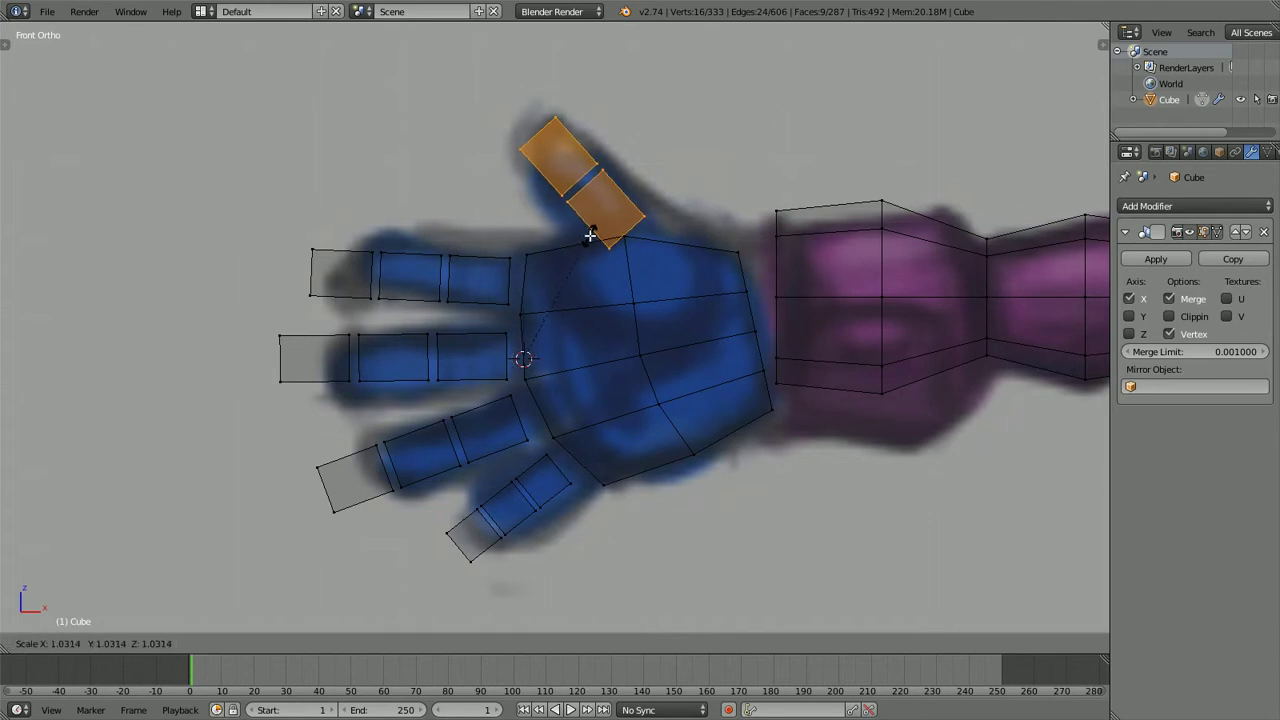
click(594, 234)
Select the whole palm block and flatten it along Y until it is only slightly thicker than the fingers
scroll(604, 311, down, 3)
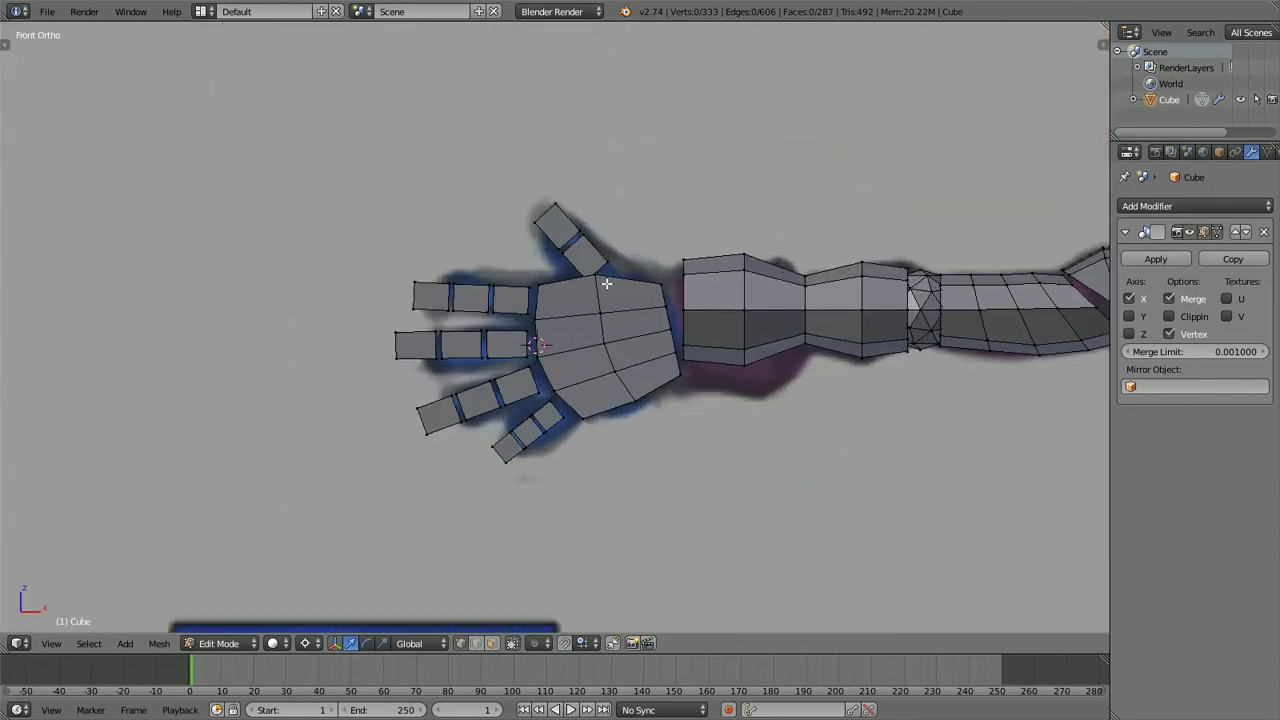
middle_drag(532, 272, 650, 298)
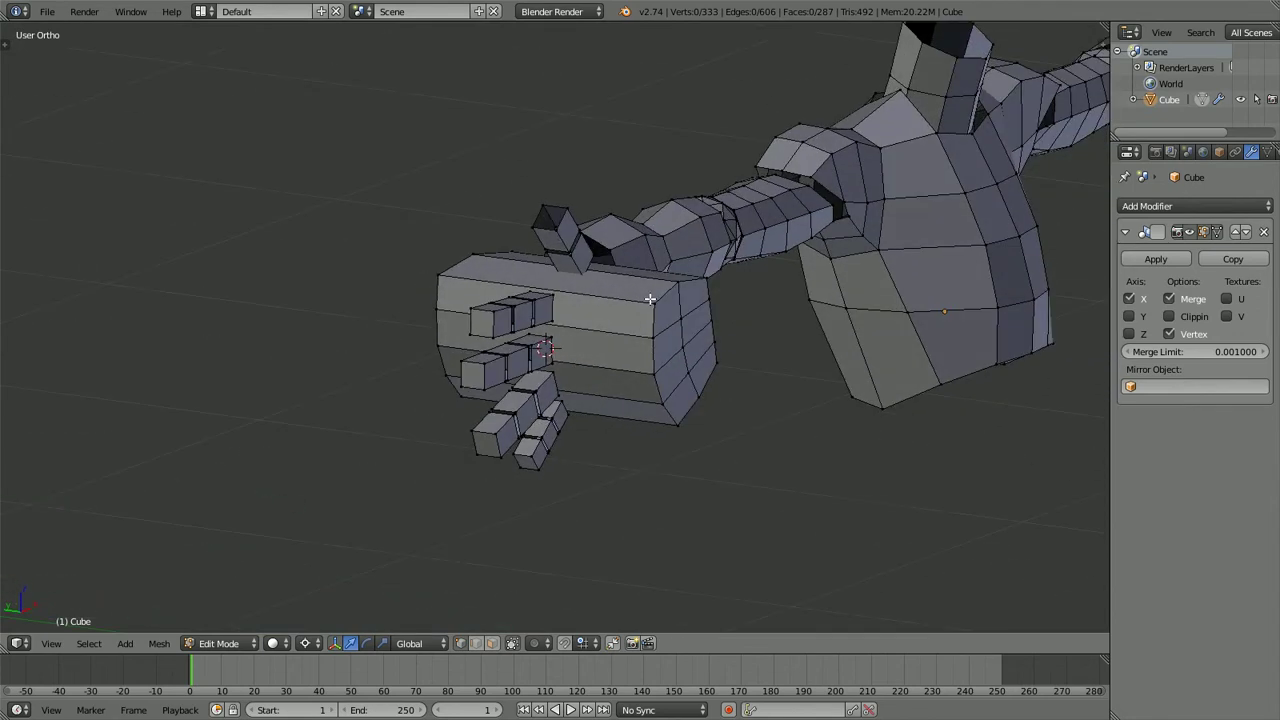
key(l)
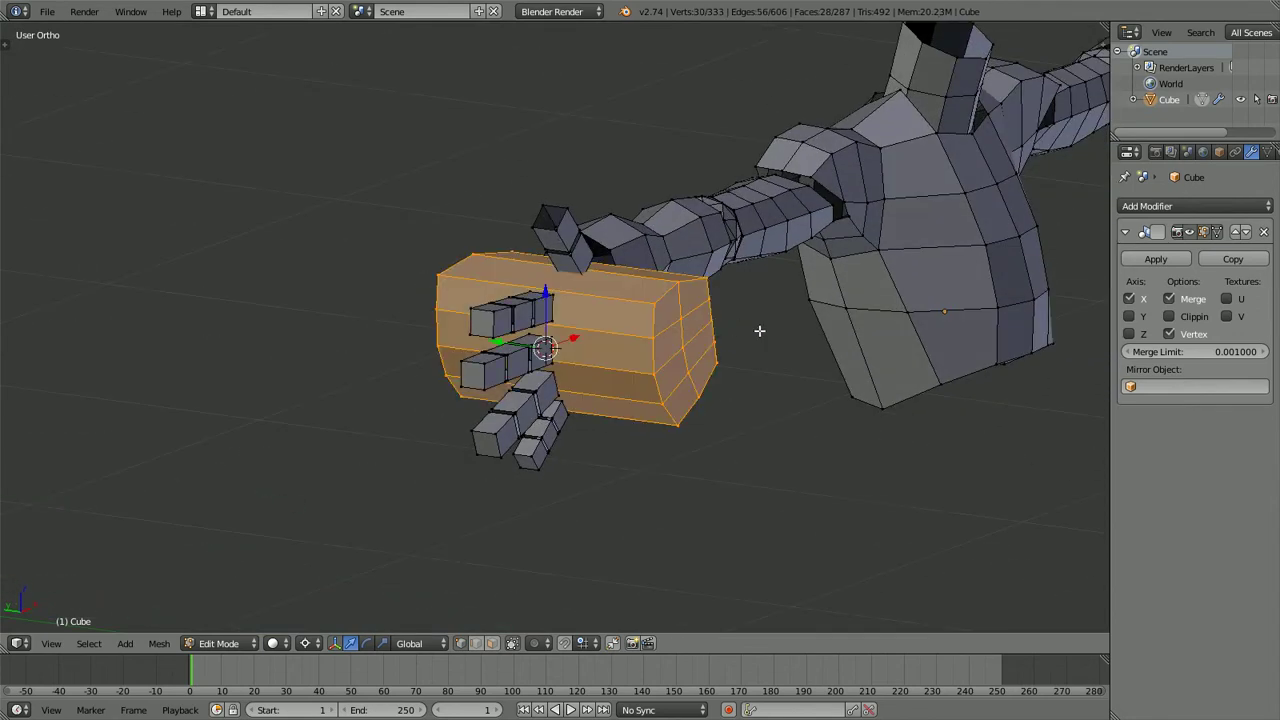
key(s)
key(y)
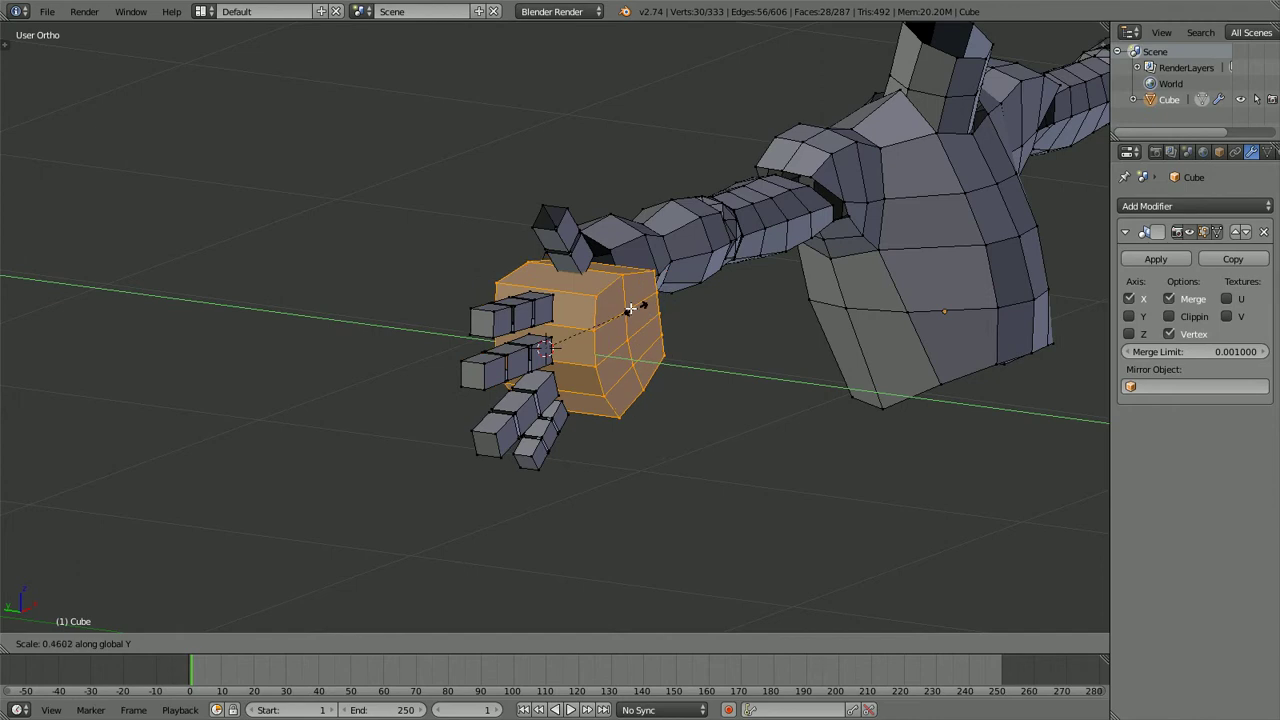
click(566, 315)
Select the palm and all finger segments and move them along Y into line with the forearm's centre
key(KP_7)
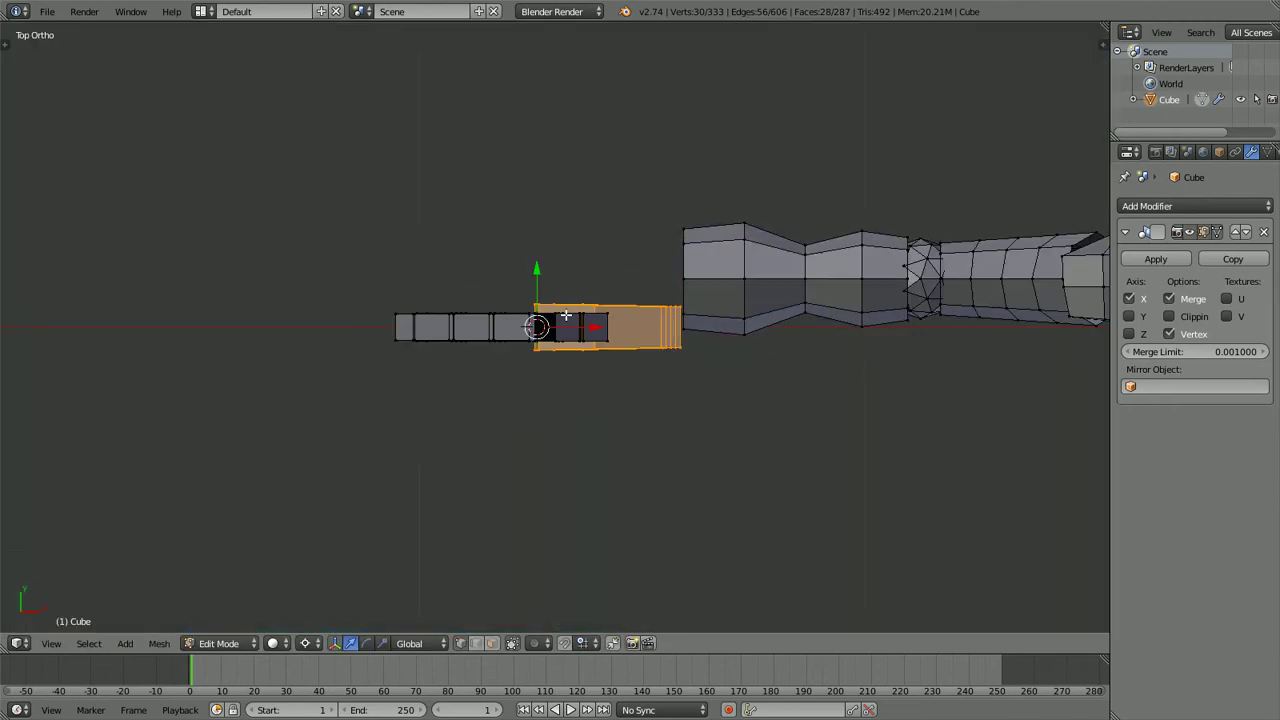
key(a)
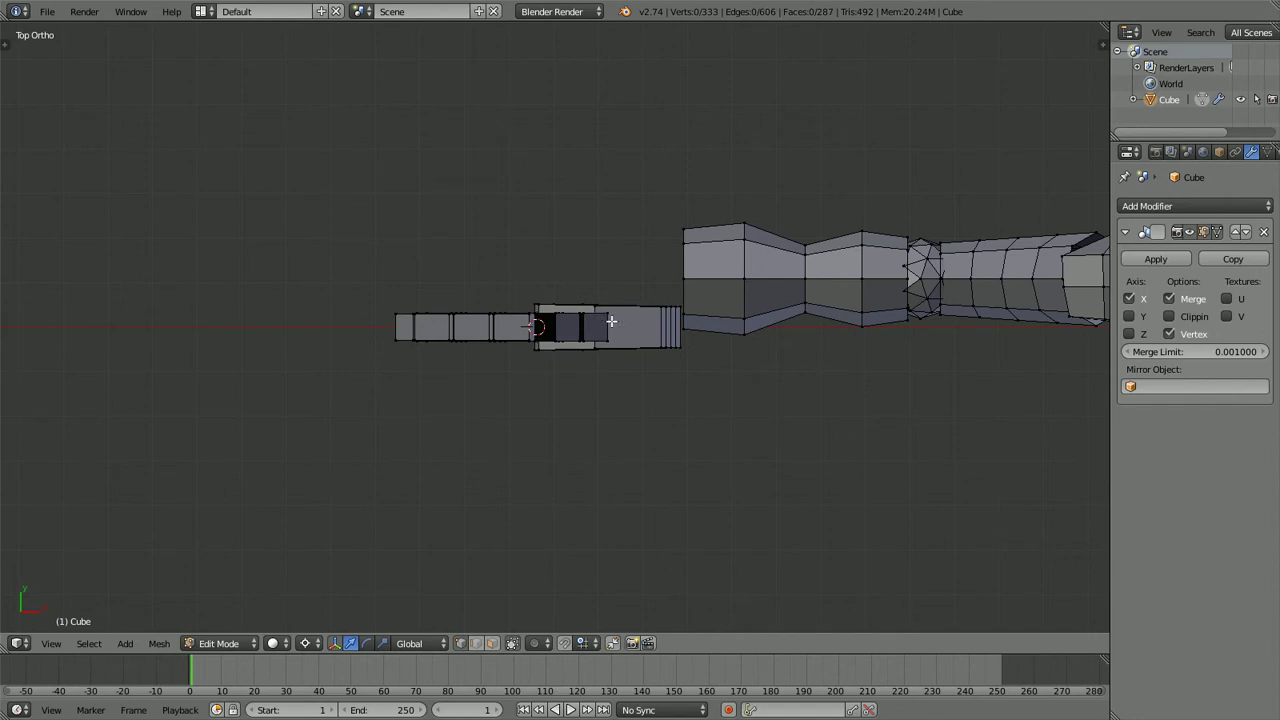
key(l)
key(l)
key(l)
key(l)
key(l)
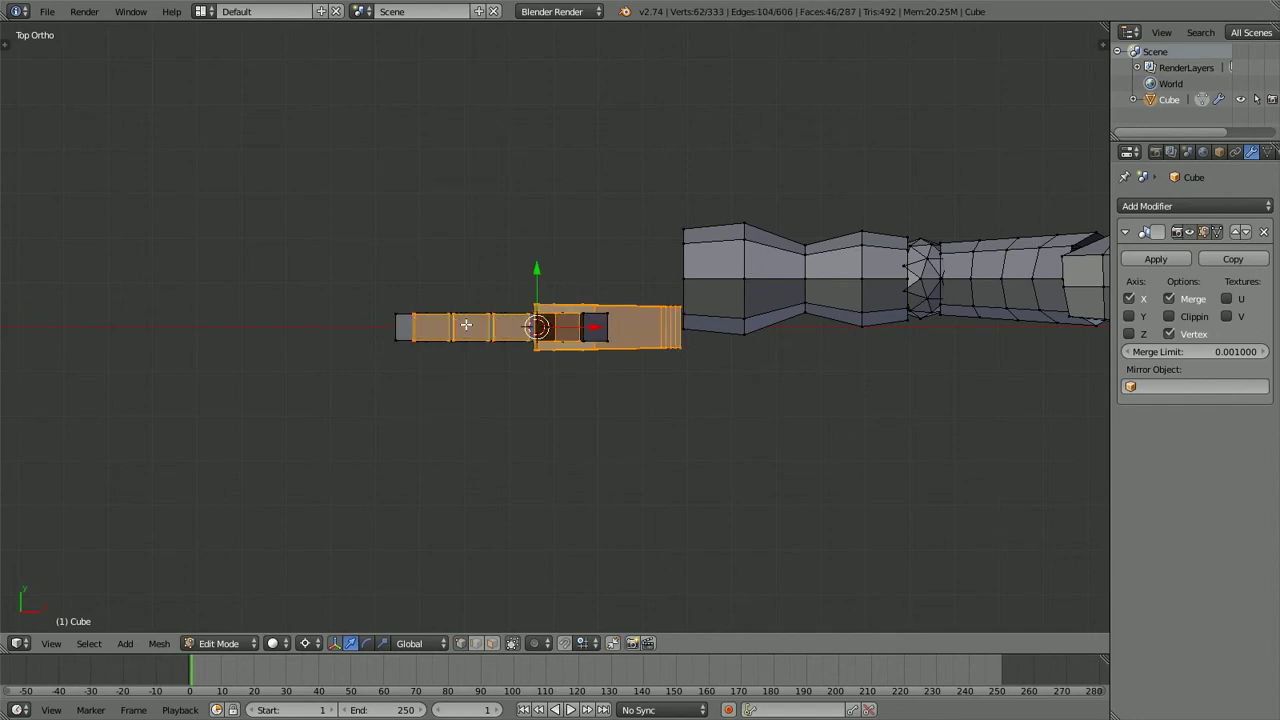
key(z)
key(b)
drag(334, 274, 646, 395)
key(g)
key(y)
click(648, 338)
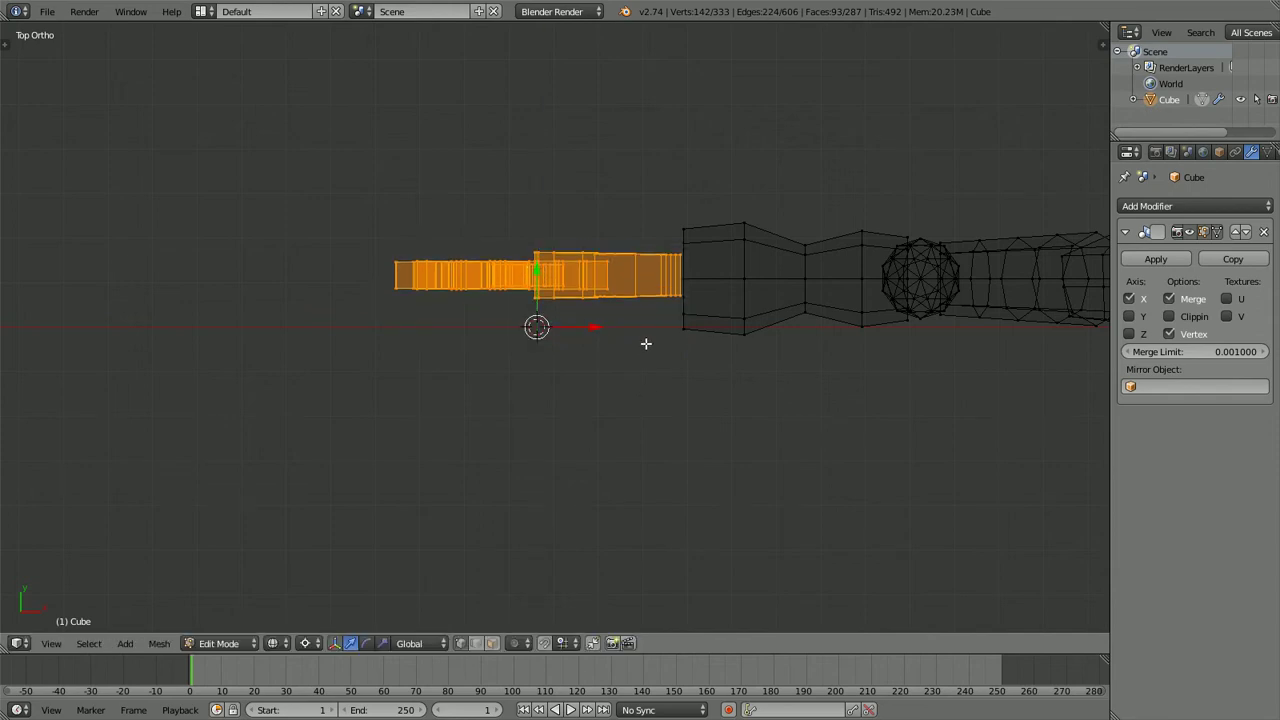
middle_drag(648, 338, 646, 343)
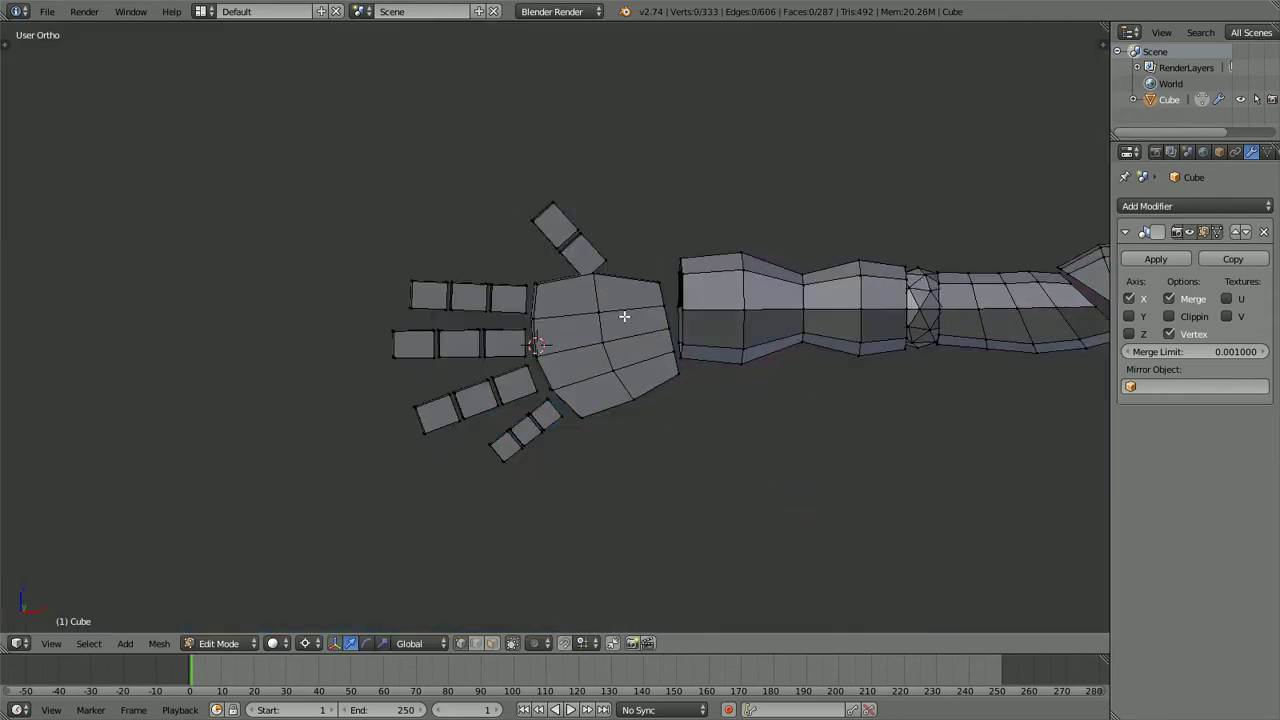
Select the entire hand, rotate it level with the forearm and raise it along Z to line up with the wrist
middle_drag(624, 316, 600, 348)
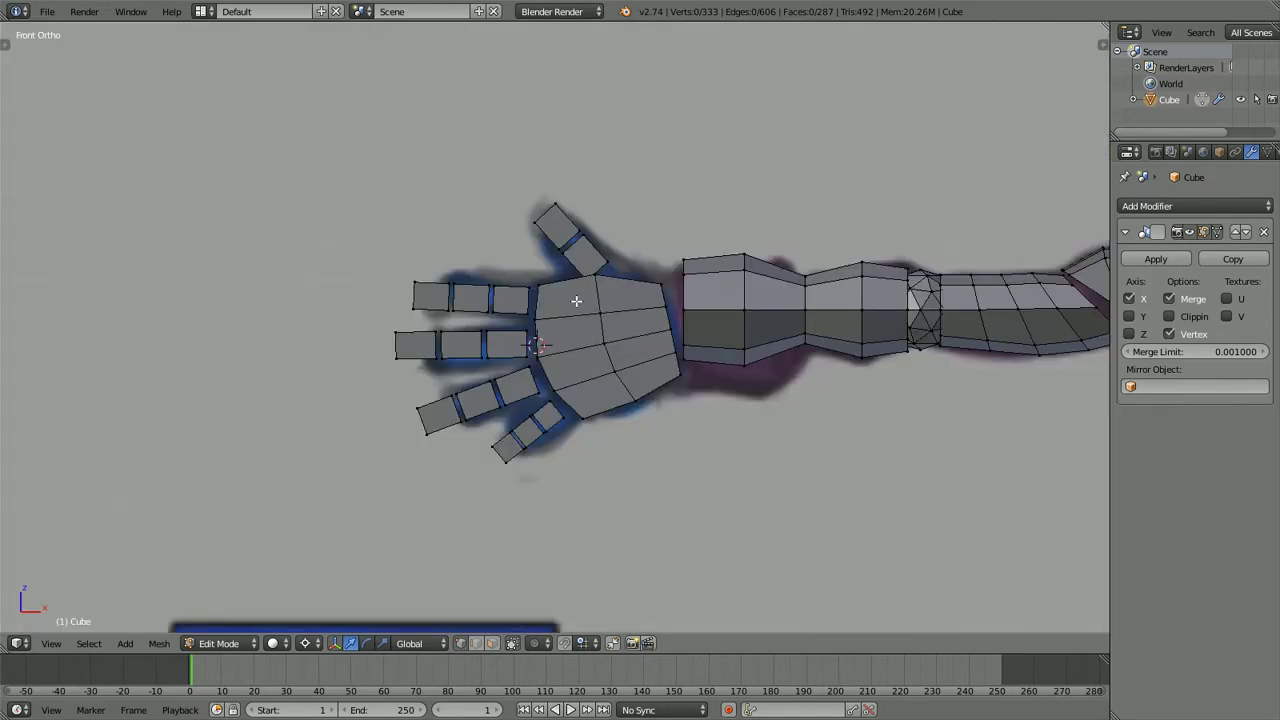
key(l)
key(l)
key(l)
key(z)
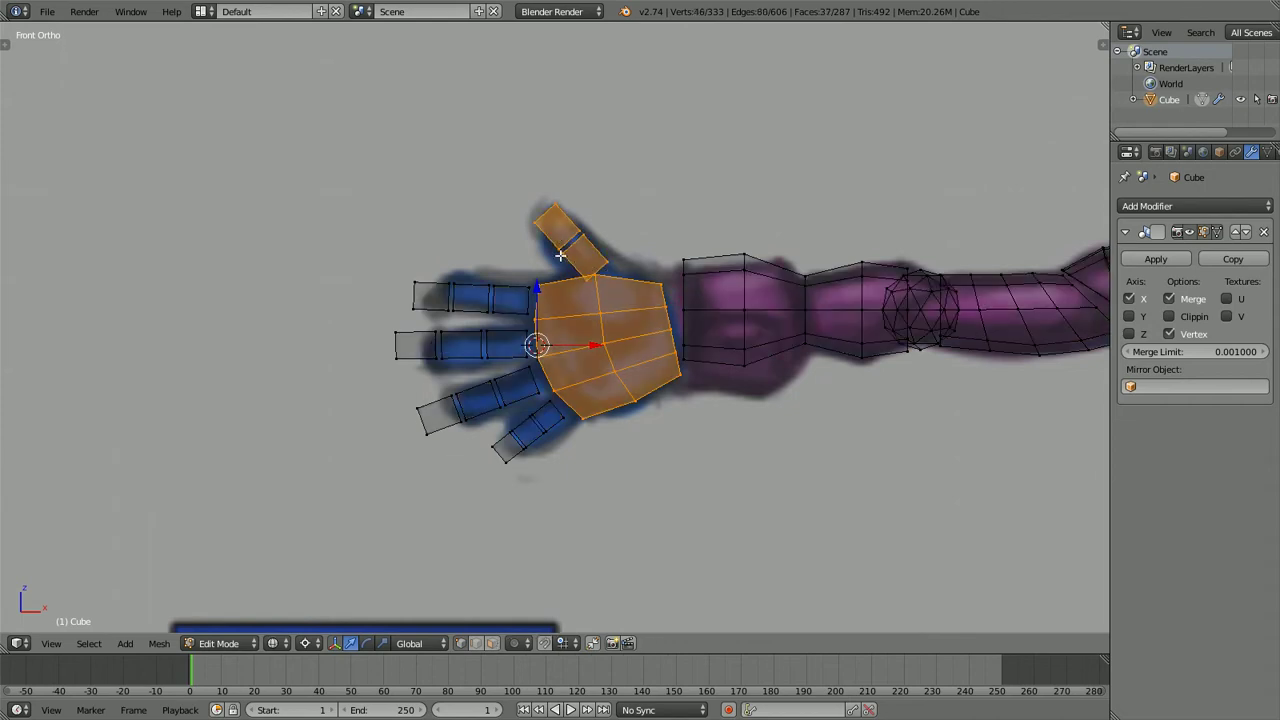
drag(364, 193, 617, 479)
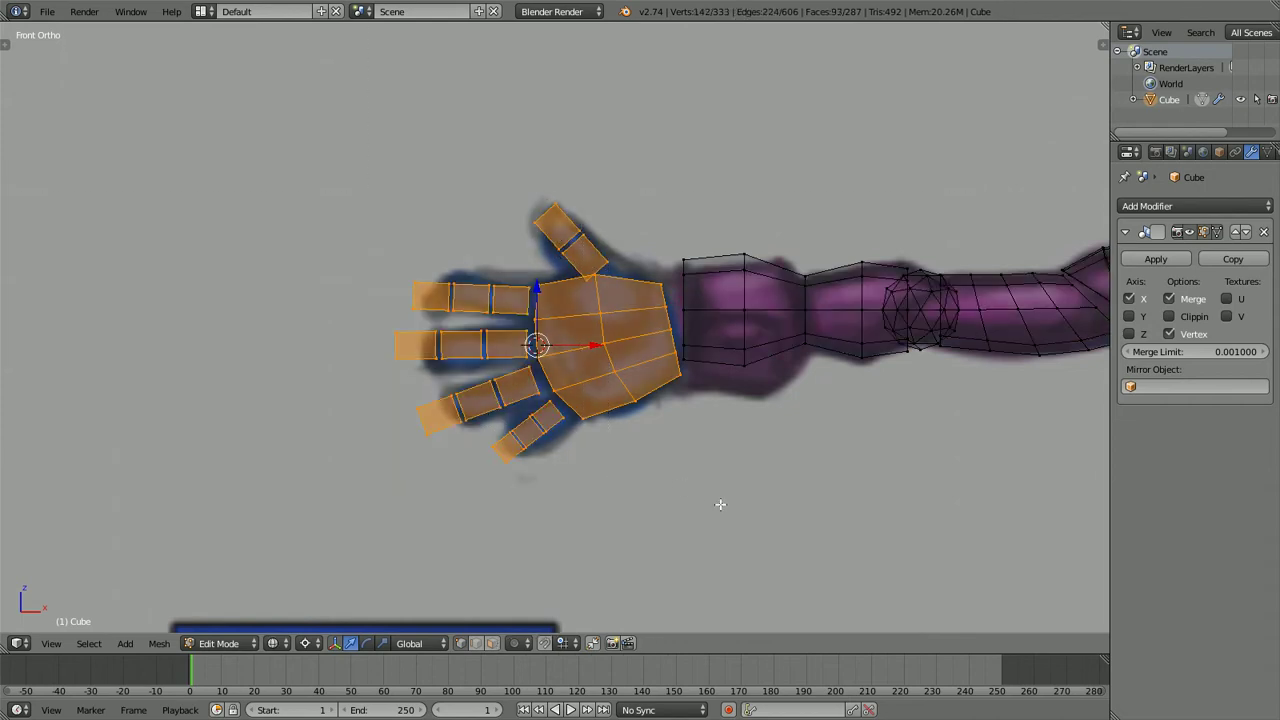
key(r)
click(717, 555)
key(h)
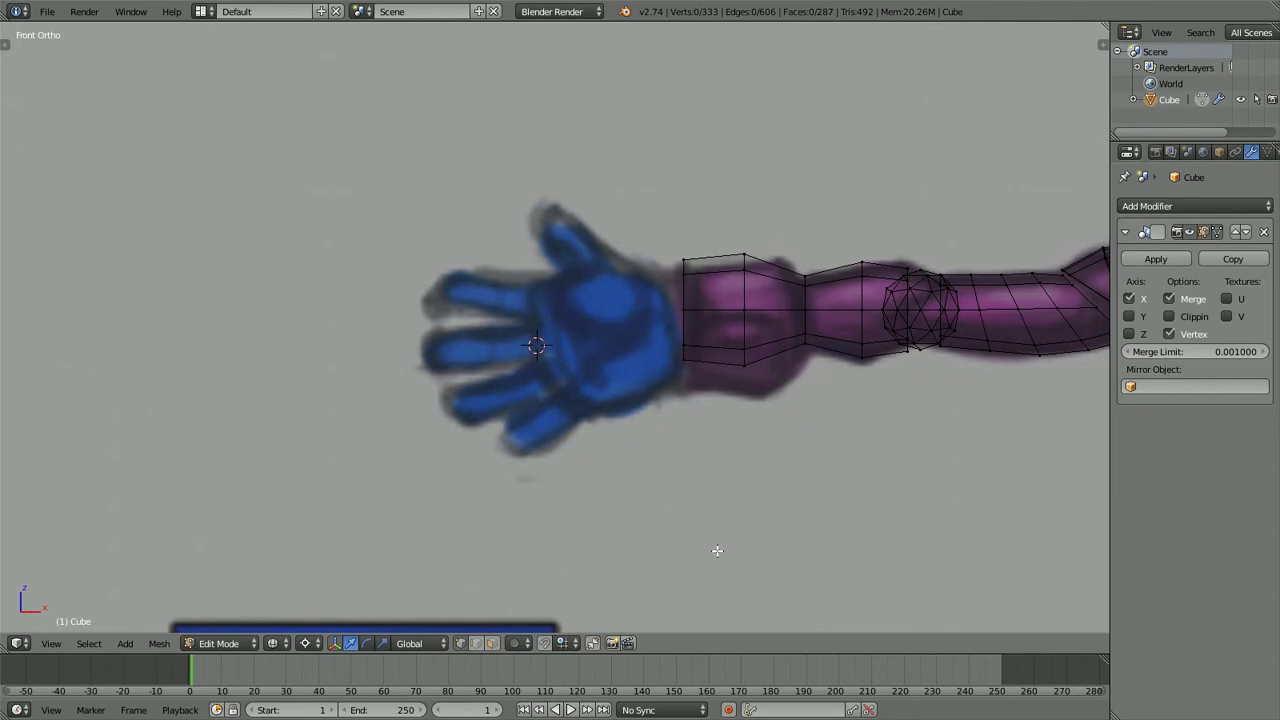
key(alt+h)
key(r)
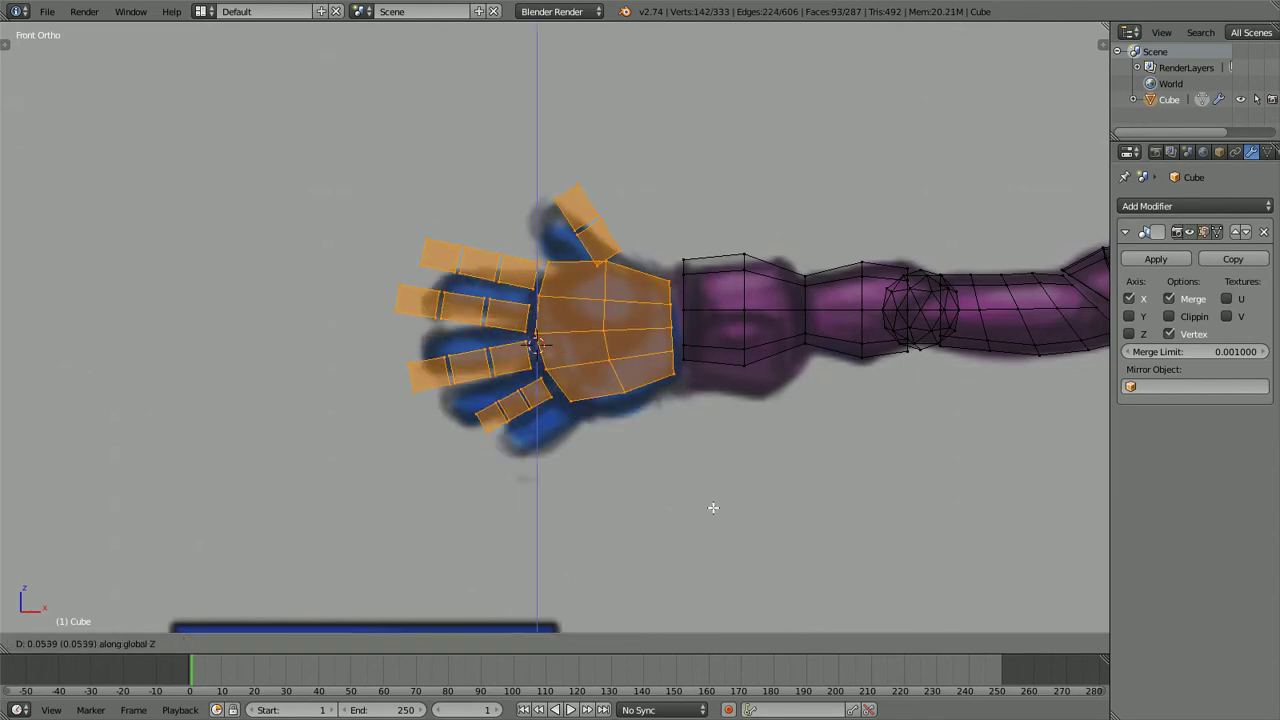
click(714, 491)
key(r)
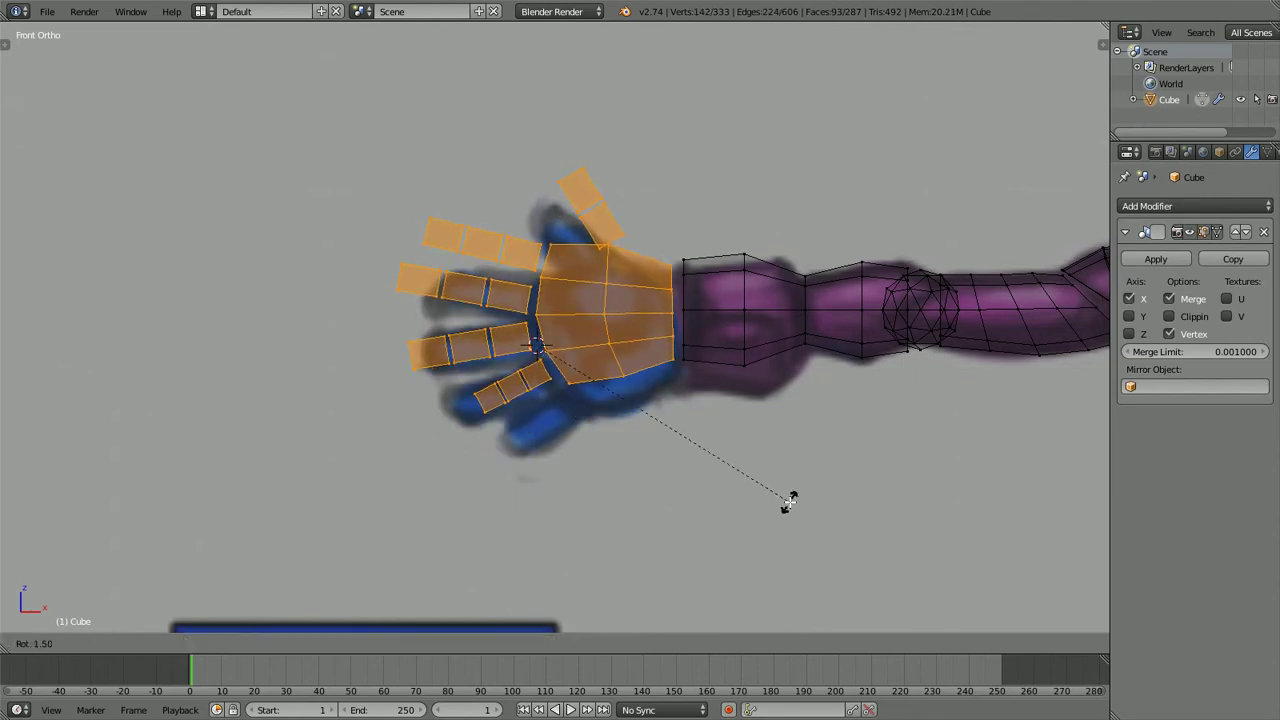
right_click(789, 492)
key(z)
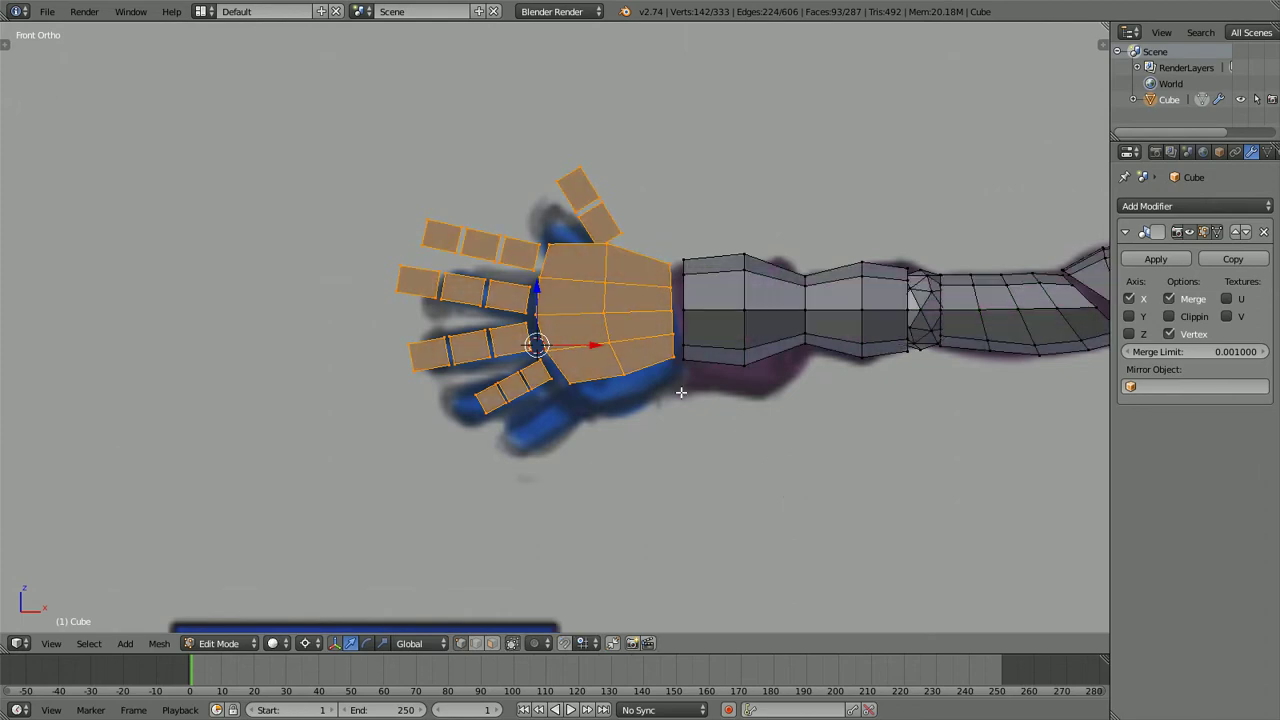
Close the open tip of the thumb by filling its edge loop with a face
middle_drag(620, 402, 776, 432)
key(a)
alt+right_click(510, 181)
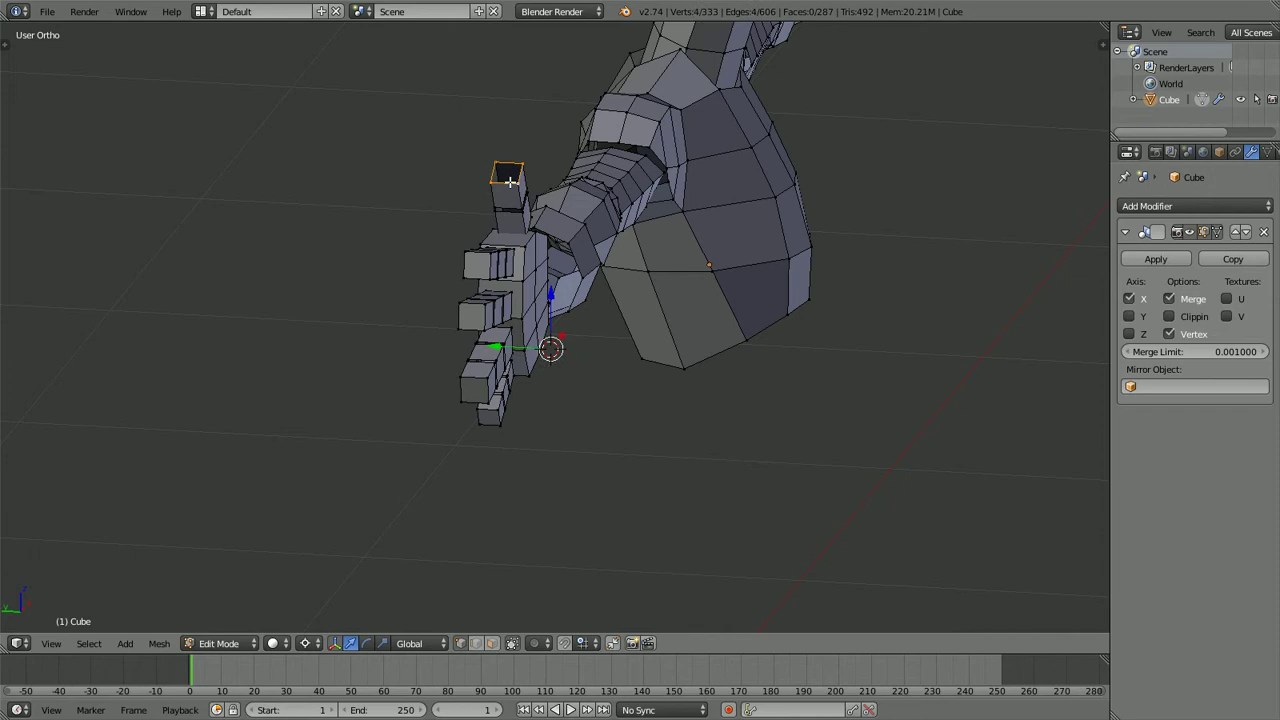
key(f)
key(a)
Examine the finished hands, arms and torso against the character reference drawing in front view
middle_drag(677, 337, 606, 331)
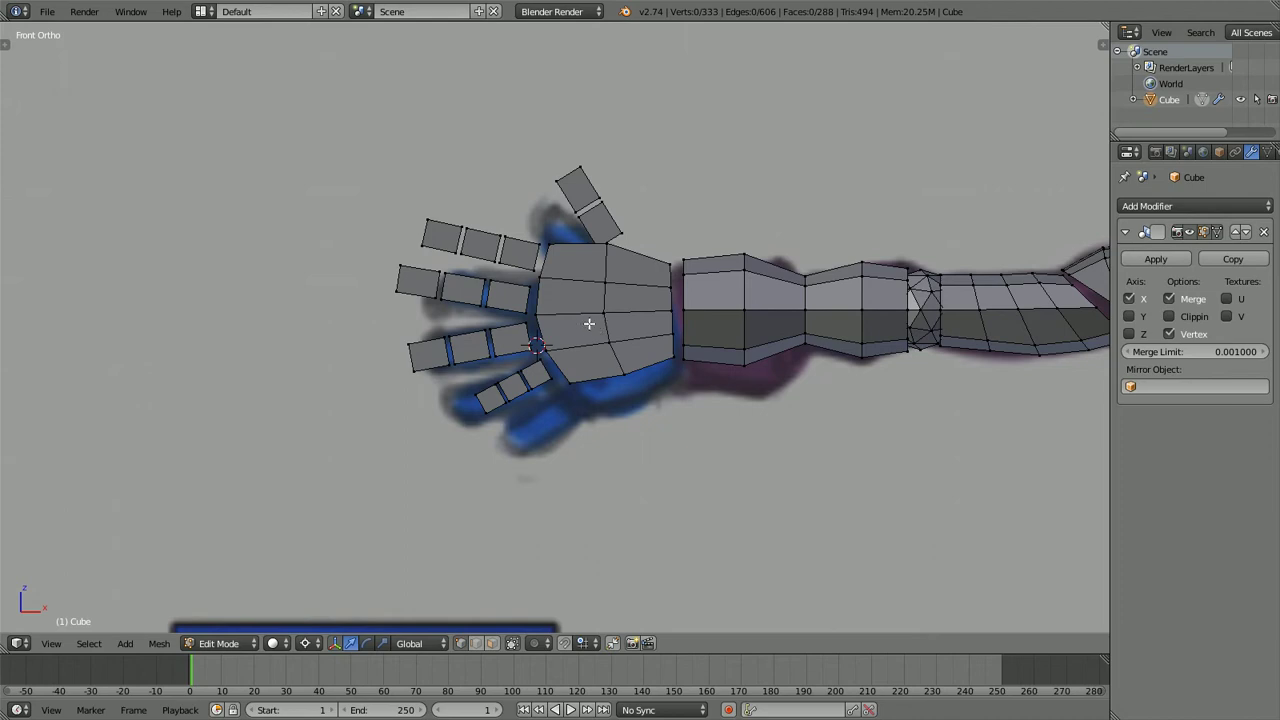
scroll(589, 323, down, 2)
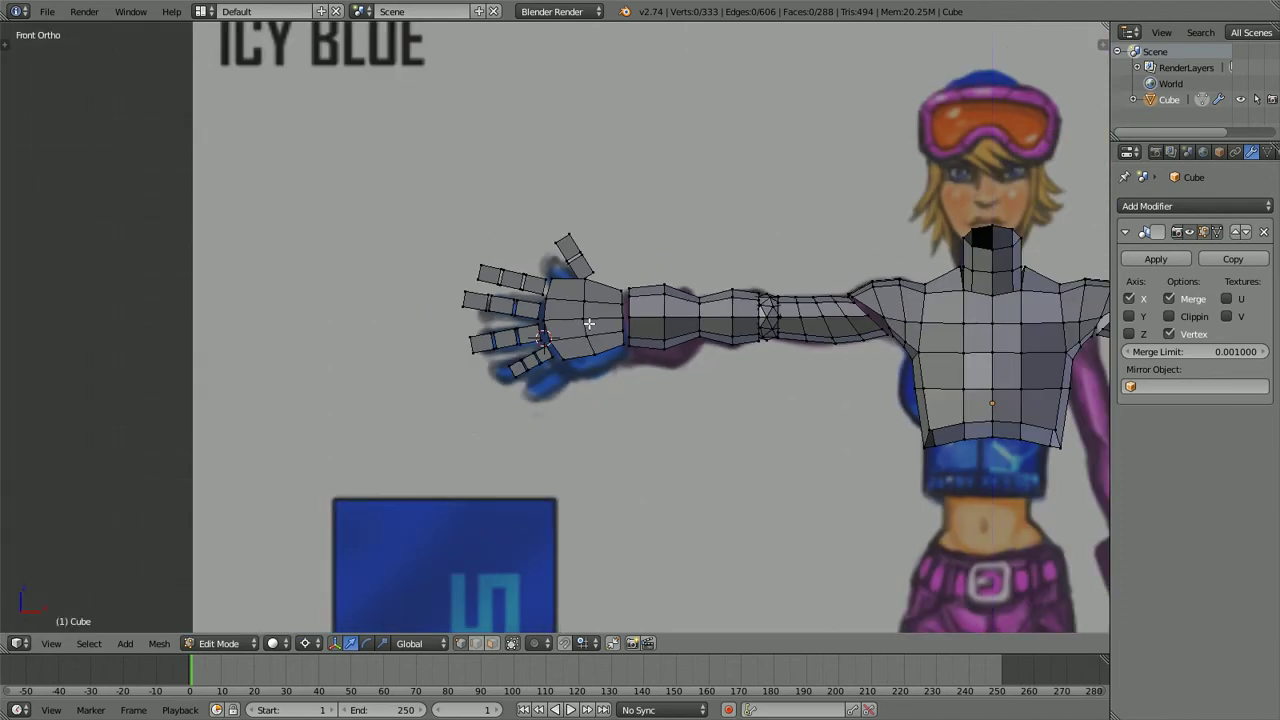
shift+middle_drag(737, 366, 563, 337)
scroll(572, 344, up, 2)
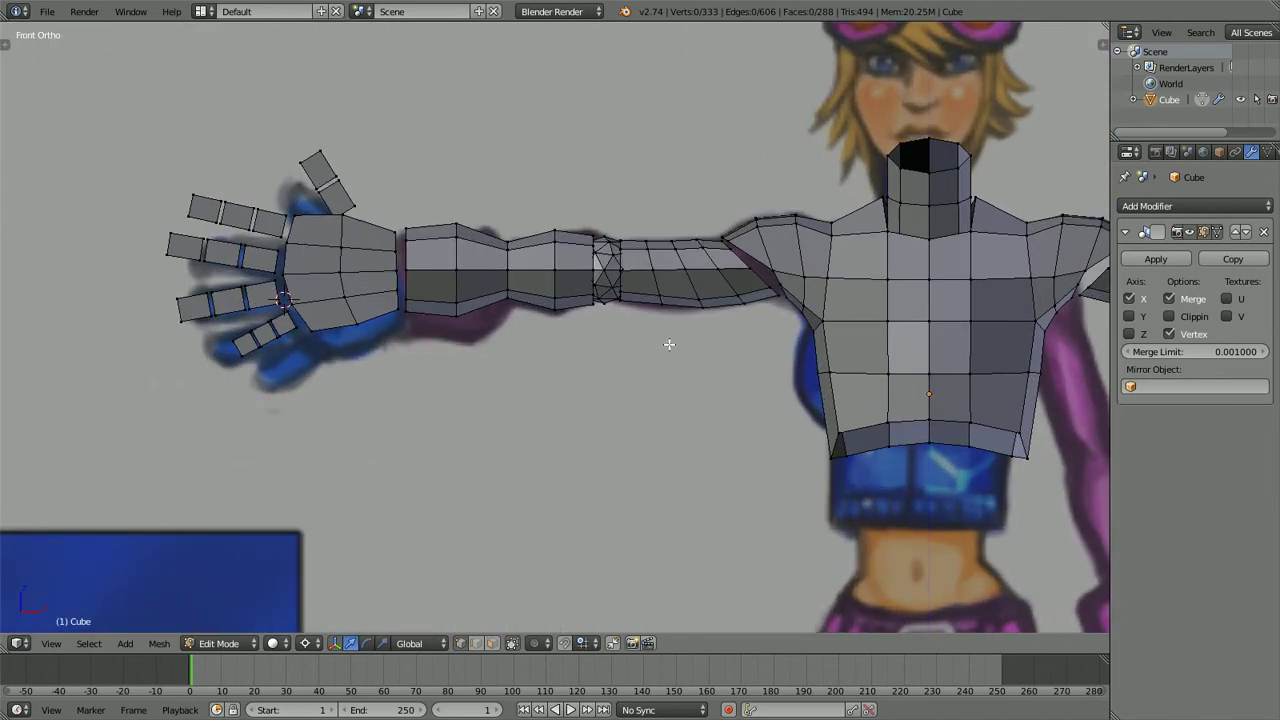
shift+middle_drag(666, 346, 499, 331)
scroll(526, 338, down, 3)
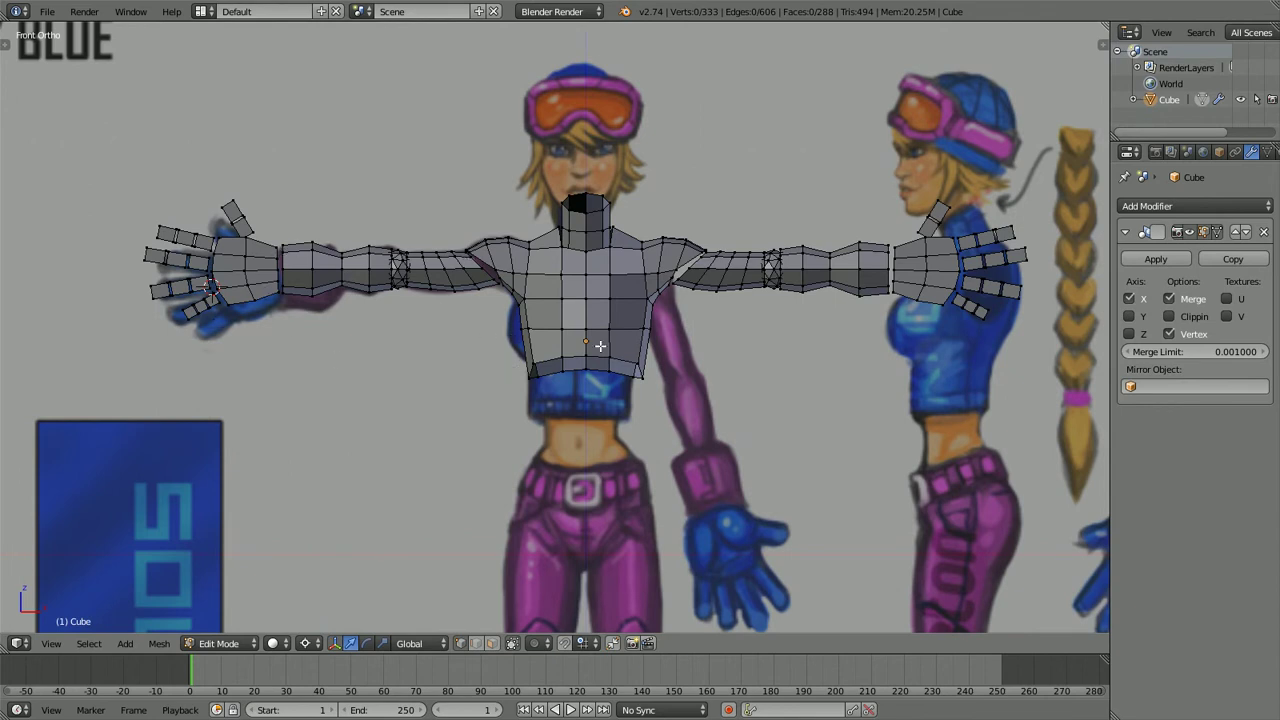
scroll(566, 370, up, 2)
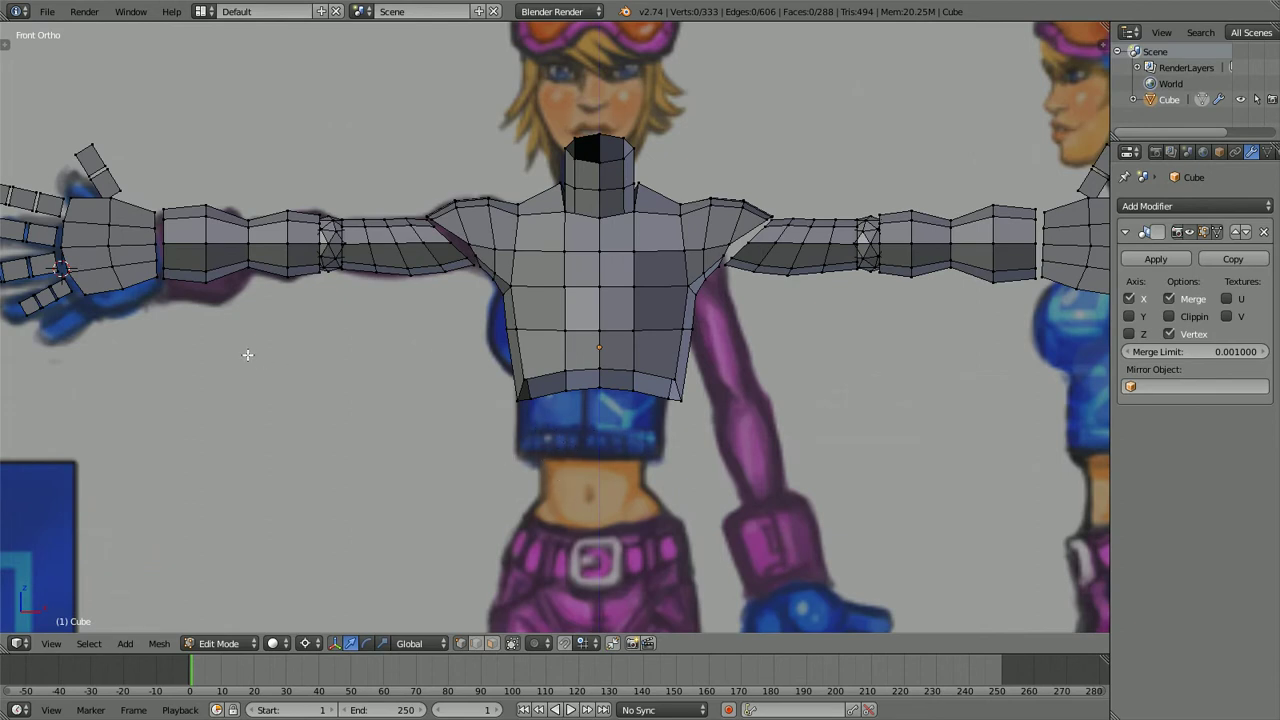
Examine the waist, legs and boots in the front-view reference drawing and compare them with the modelled upper body
middle_drag(247, 354, 432, 373)
key(KP_1)
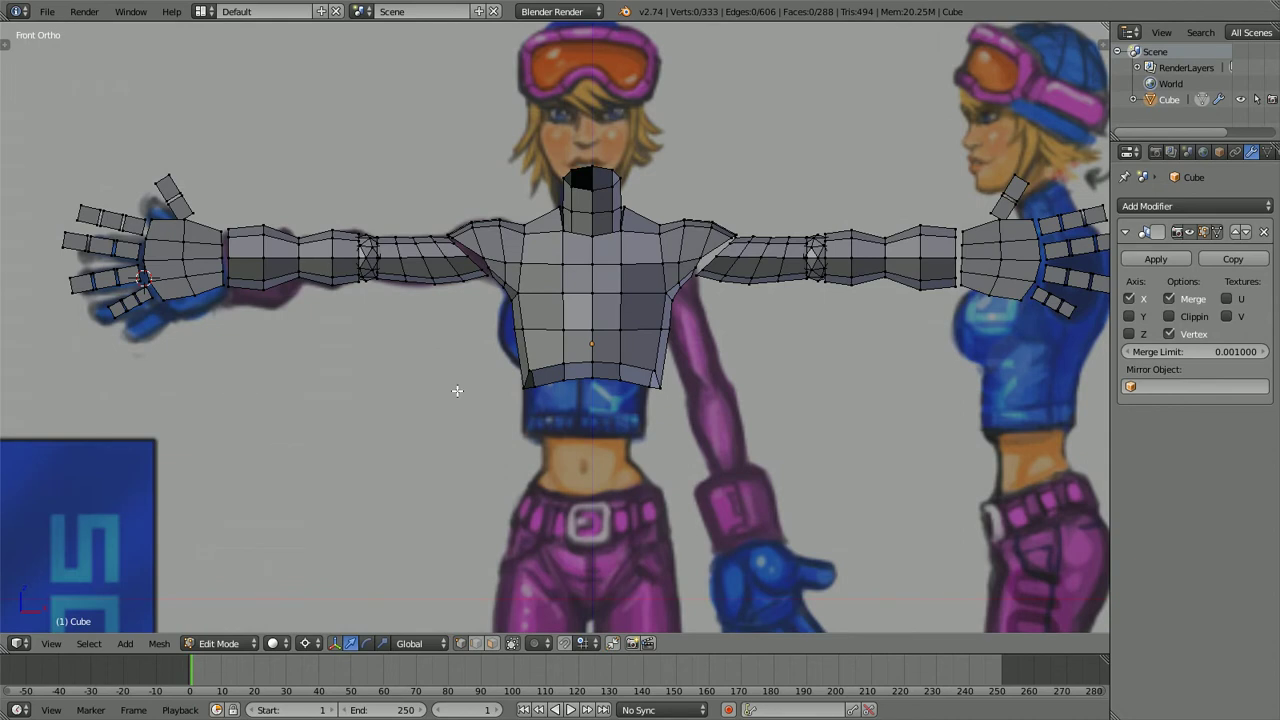
scroll(457, 390, down, 2)
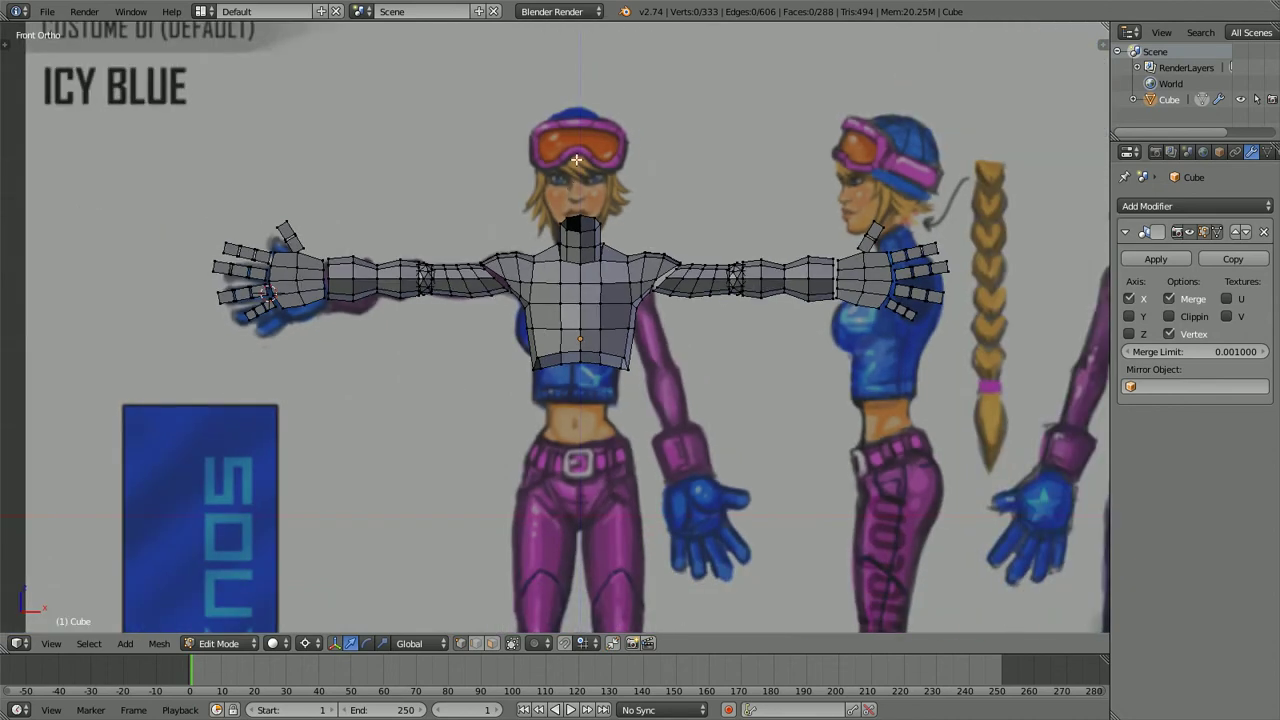
shift+middle_drag(552, 472, 564, 267)
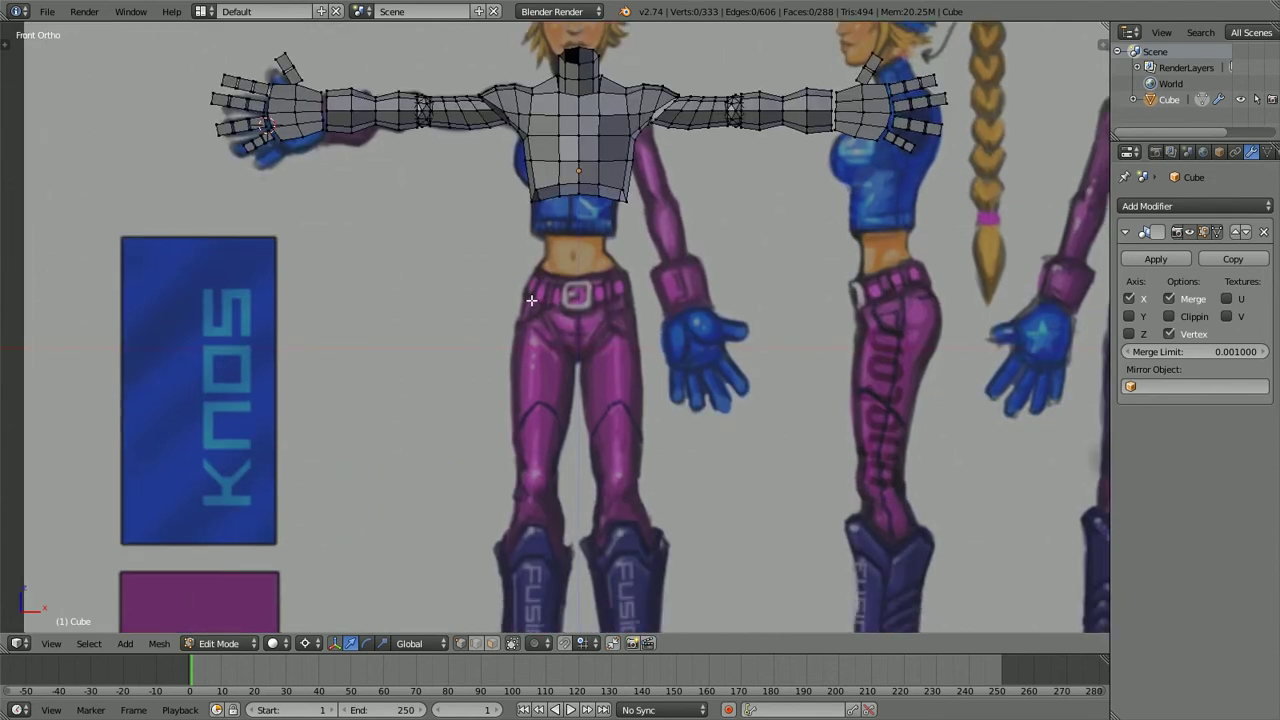
shift+middle_drag(550, 468, 570, 232)
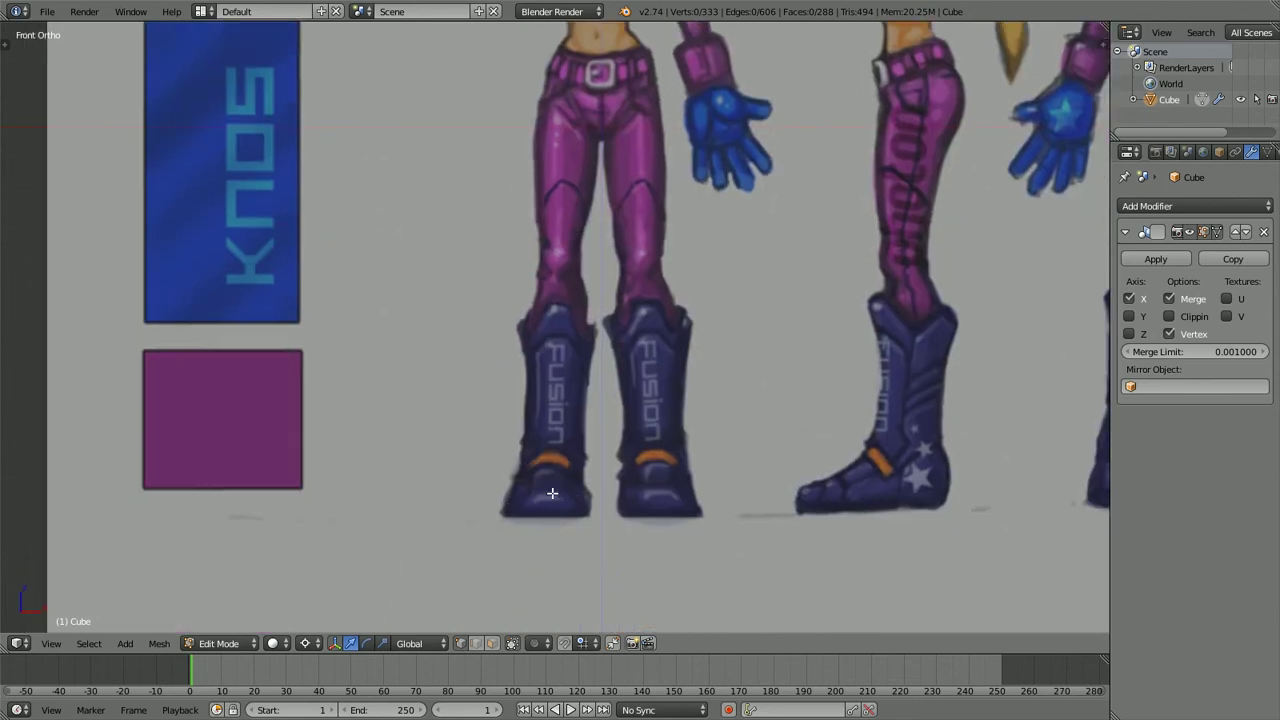
scroll(505, 255, down, 2)
shift+middle_drag(500, 194, 490, 376)
scroll(490, 376, up, 2)
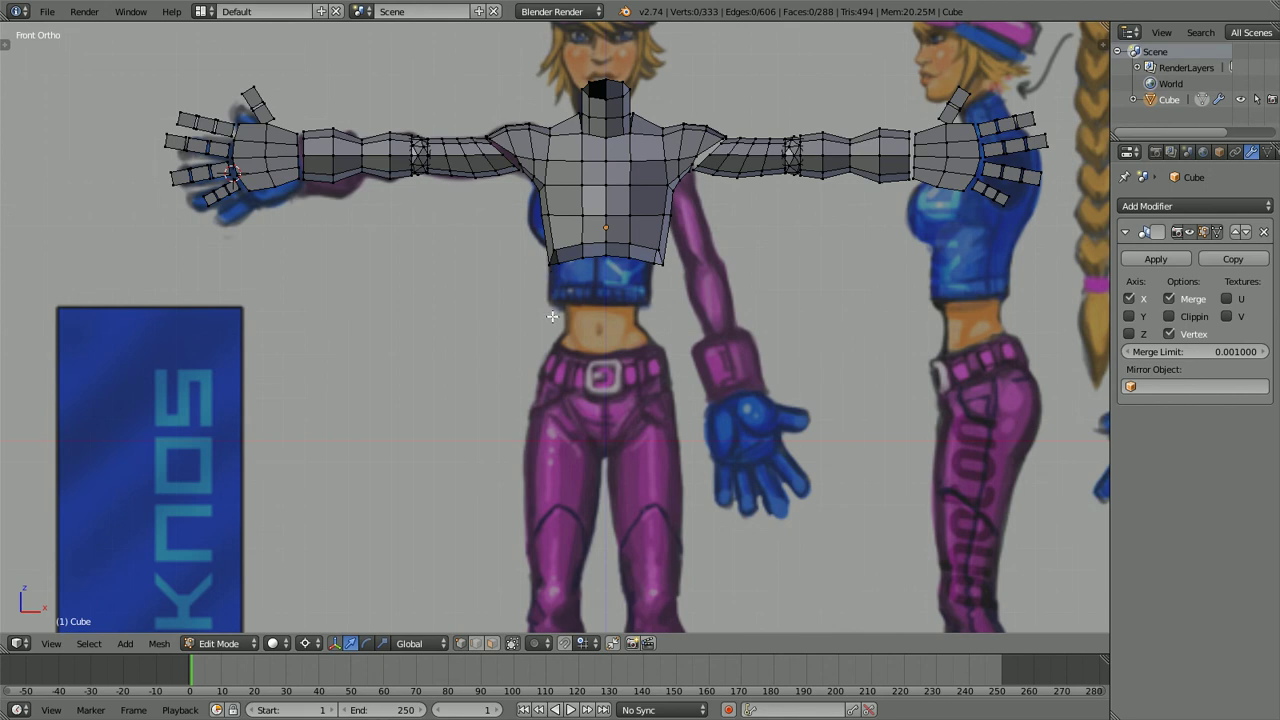
scroll(553, 316, down, 5)
scroll(537, 375, up, 5)
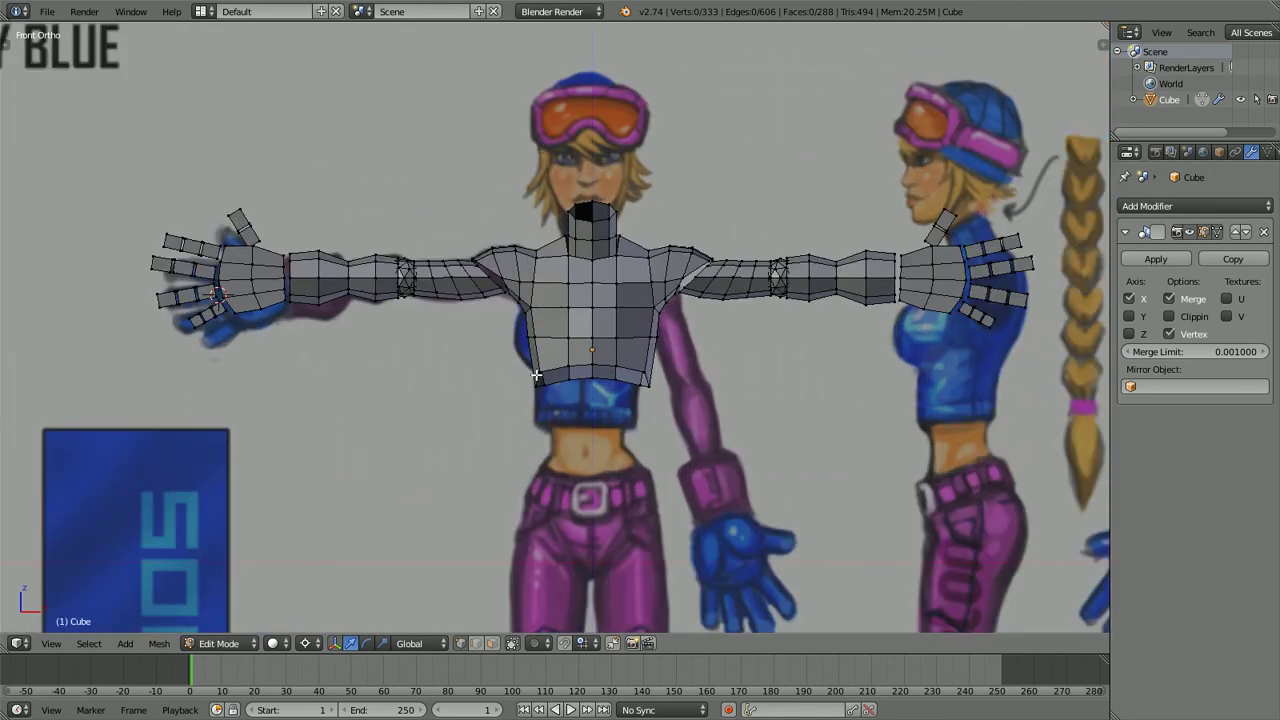